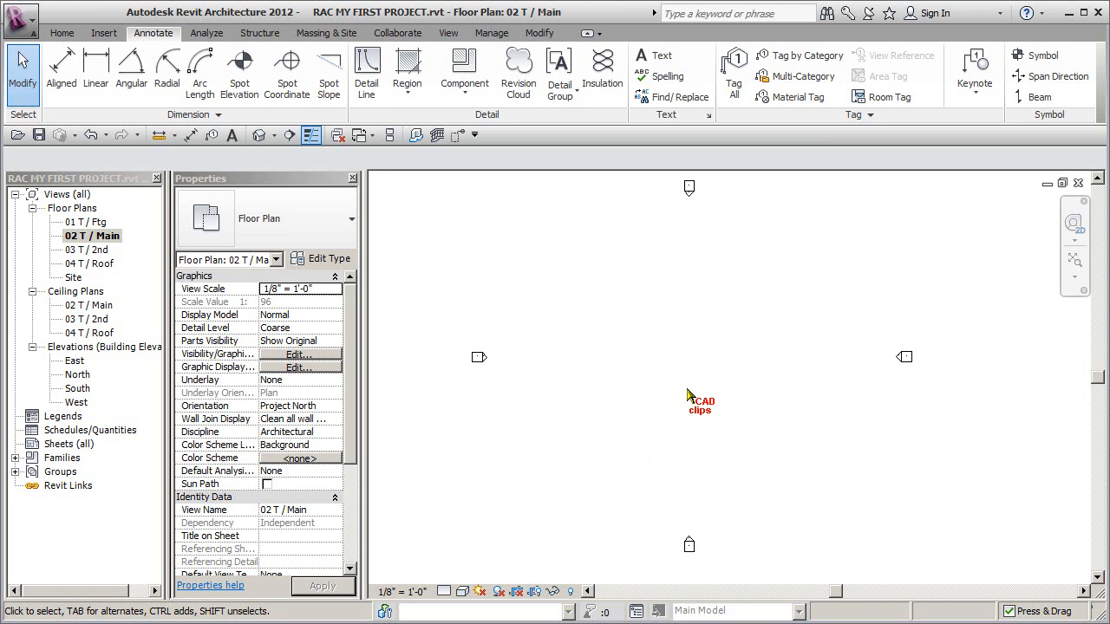
Open the South elevation to examine the project levels and their heights, and return to the 02 T / Main floor plan.
double_click(79, 388)
scroll(902, 429, up, 3)
middle_drag(908, 427, 735, 436)
scroll(828, 443, up, 1)
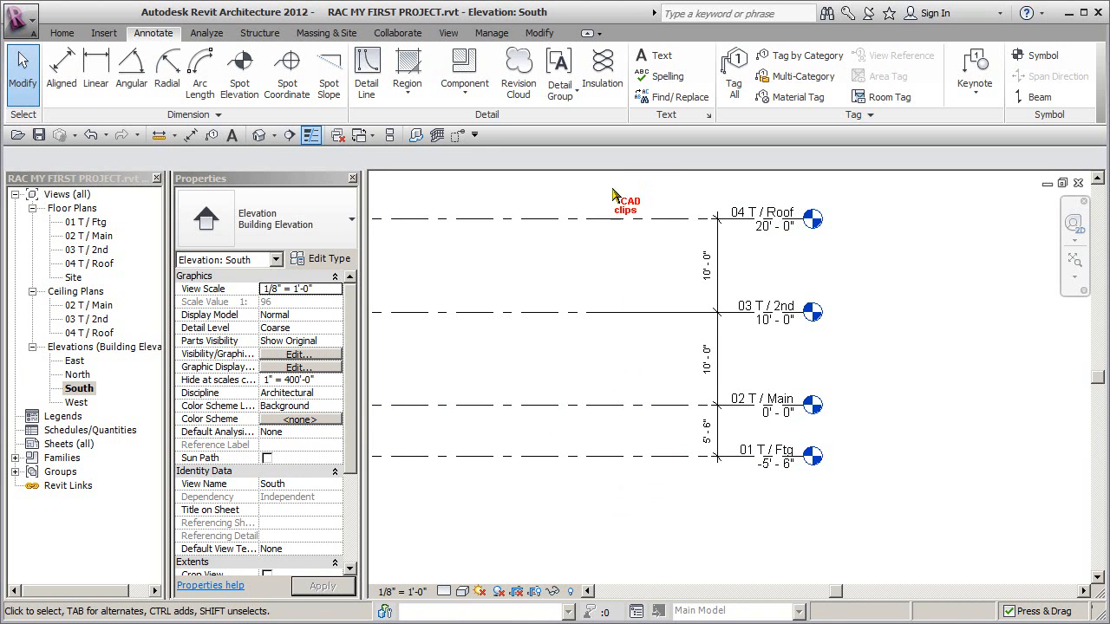
middle_drag(618, 199, 623, 246)
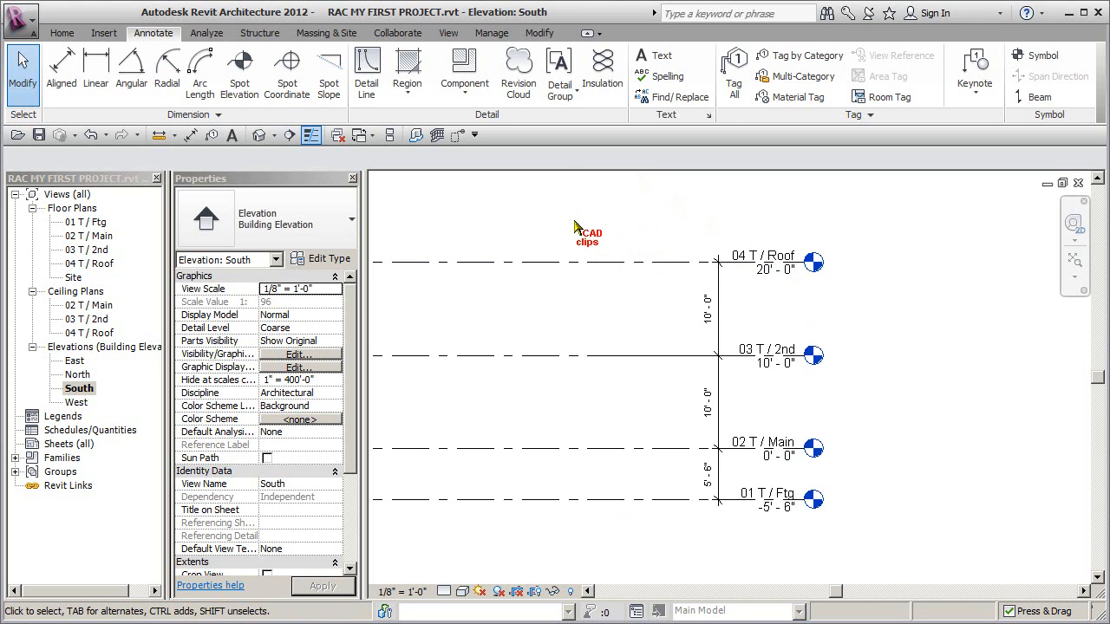
middle_drag(574, 220, 704, 248)
scroll(699, 228, down, 1)
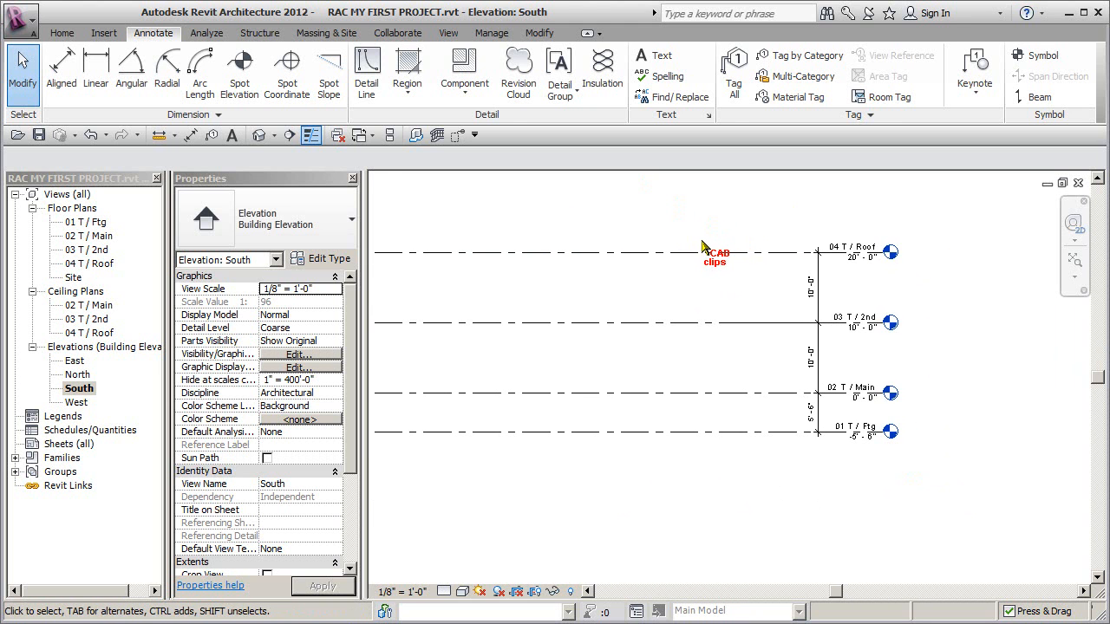
double_click(102, 236)
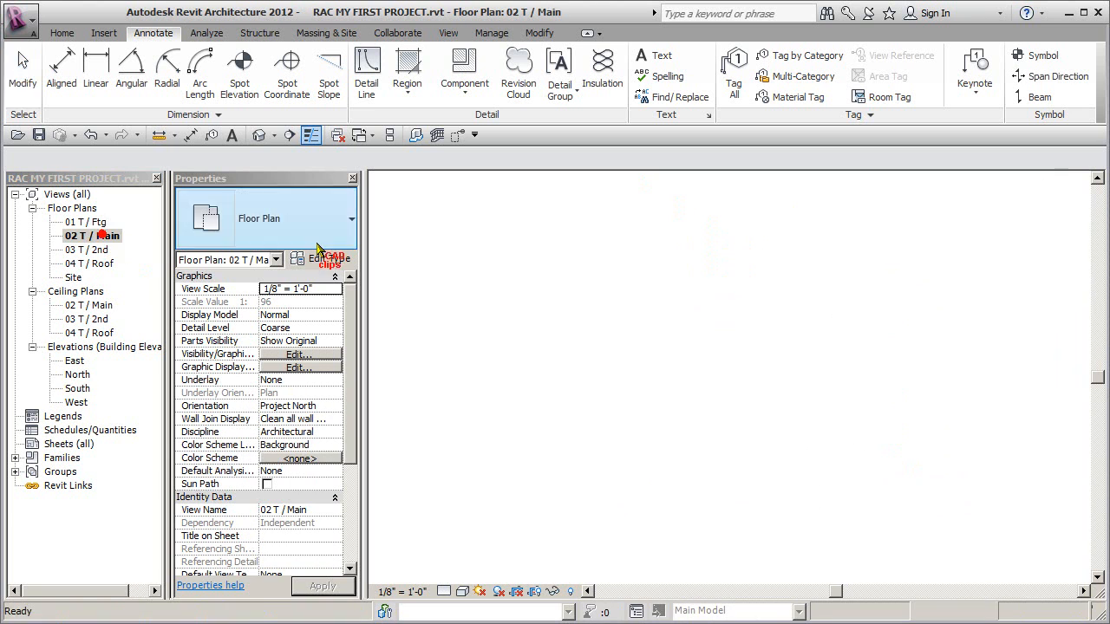
middle_drag(780, 306, 783, 300)
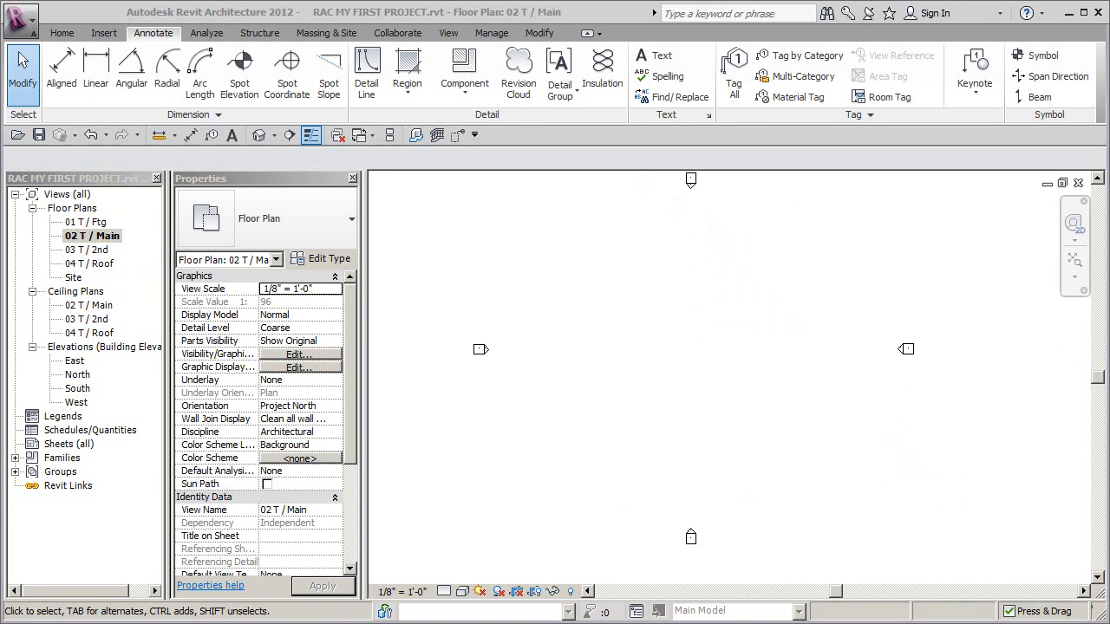
Switch to A101 Plans.pdf in Adobe Reader and examine the 02 T / Main floor plan up close.
key(alt+Tab)
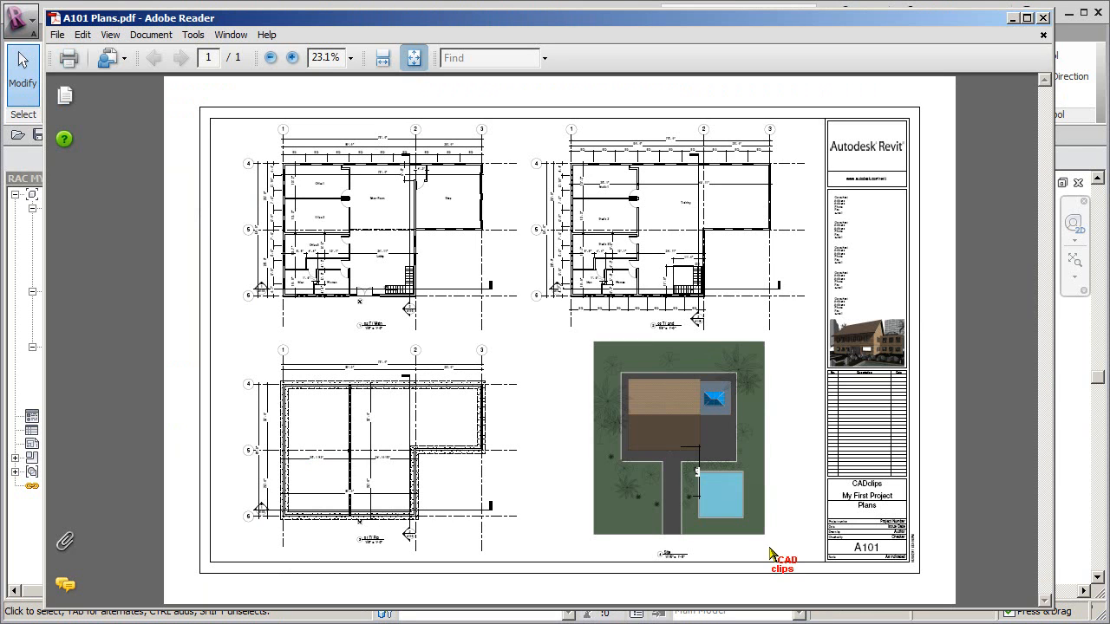
click(293, 57)
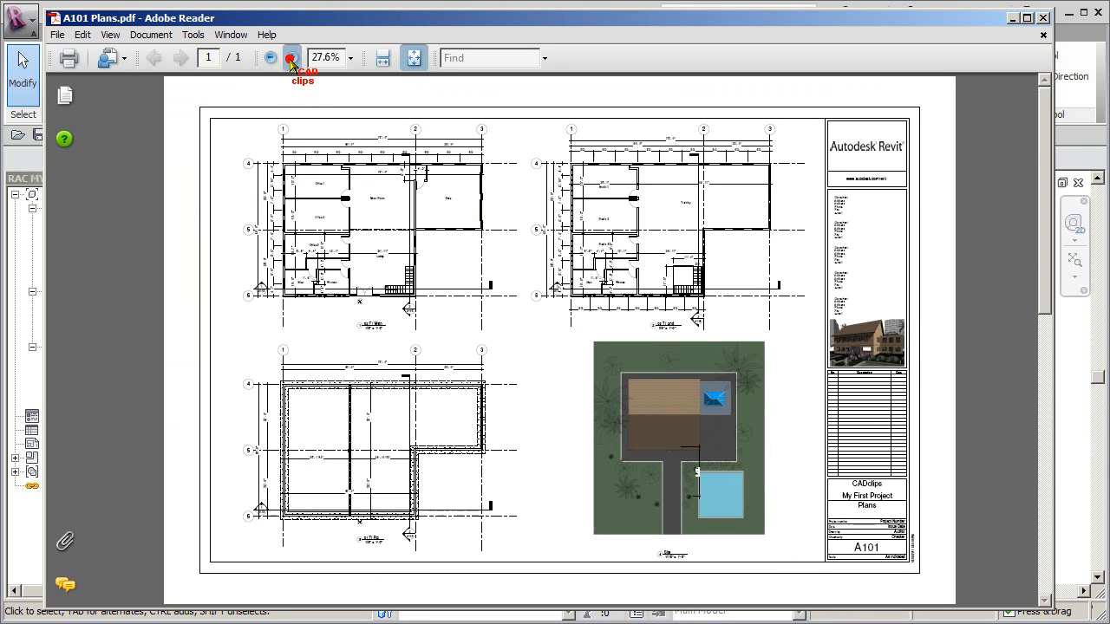
click(293, 58)
click(292, 58)
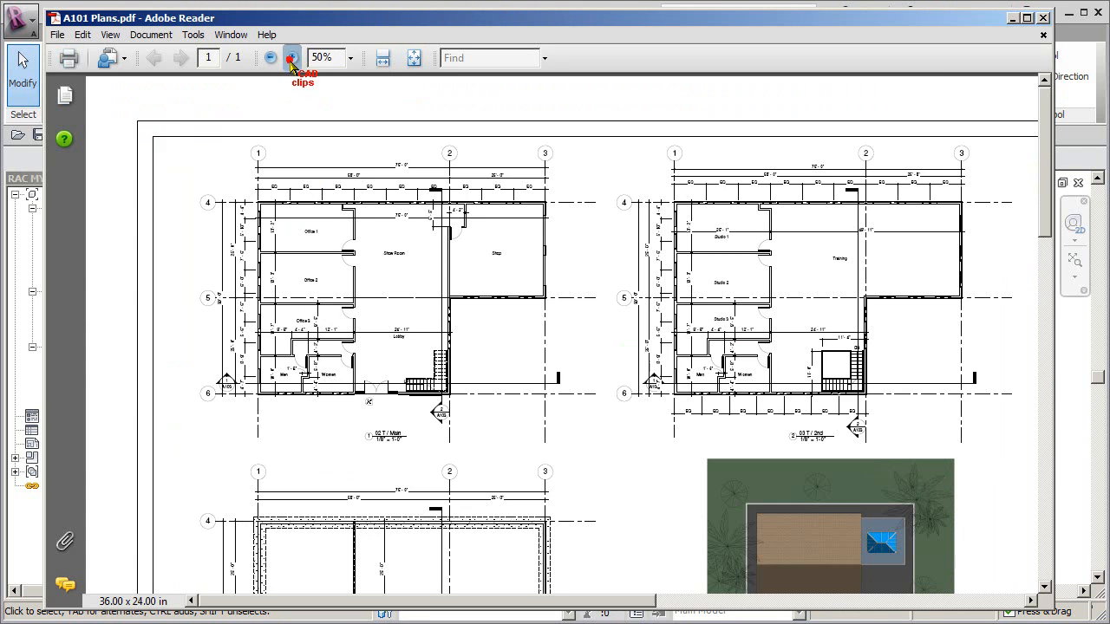
click(292, 57)
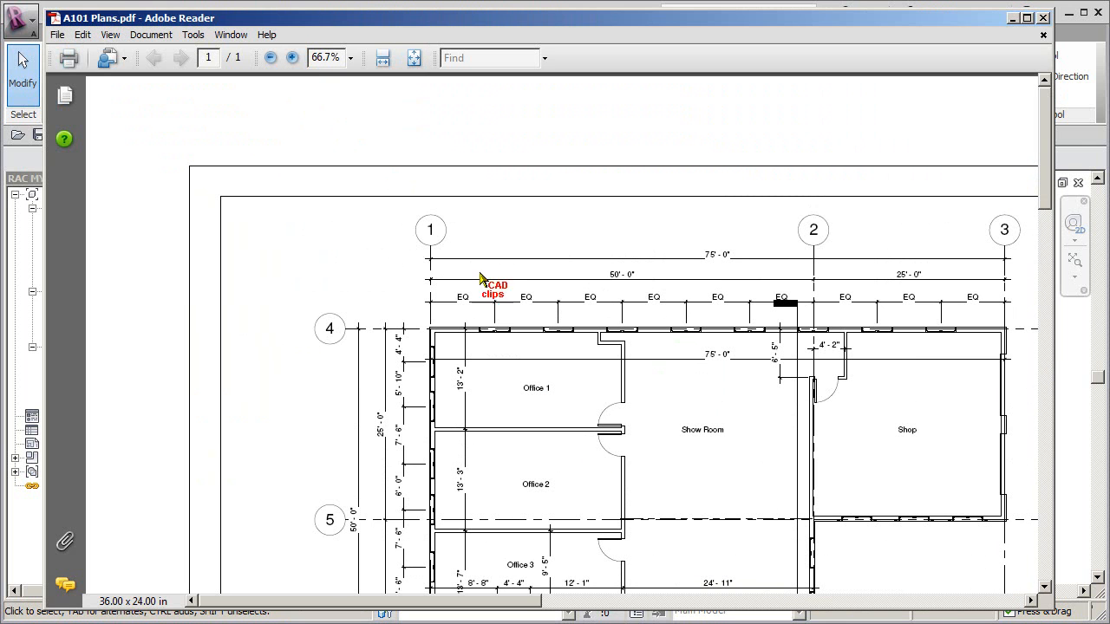
Examine the 01 T/ Ftg foundation plan, including its grid lines, footings, foundation walls and dimensions.
scroll(587, 425, down, 10)
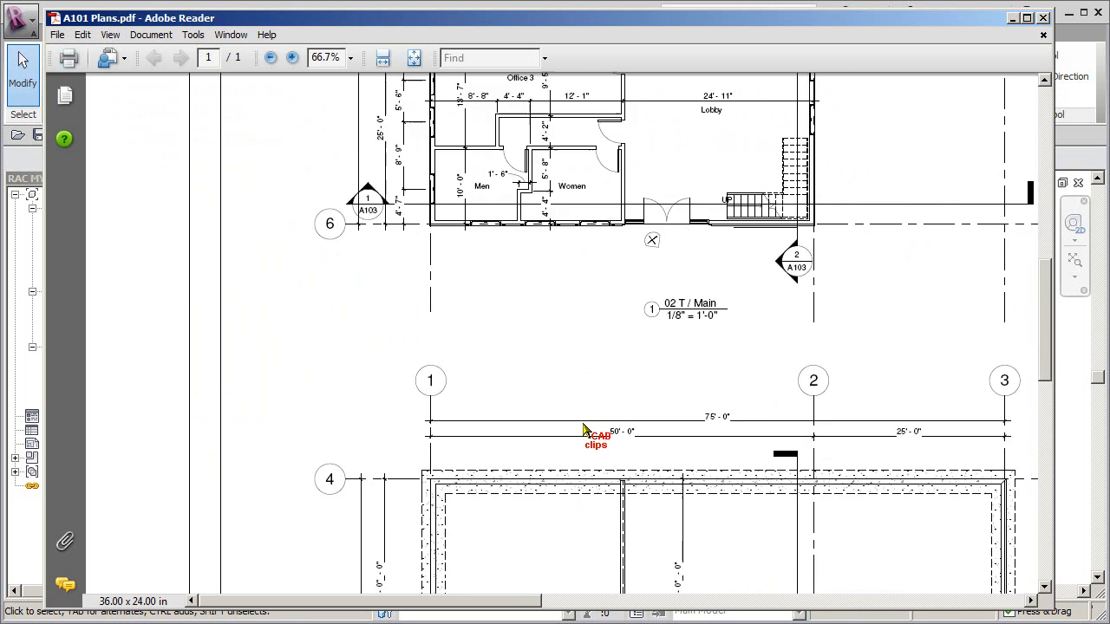
scroll(799, 395, right, 4)
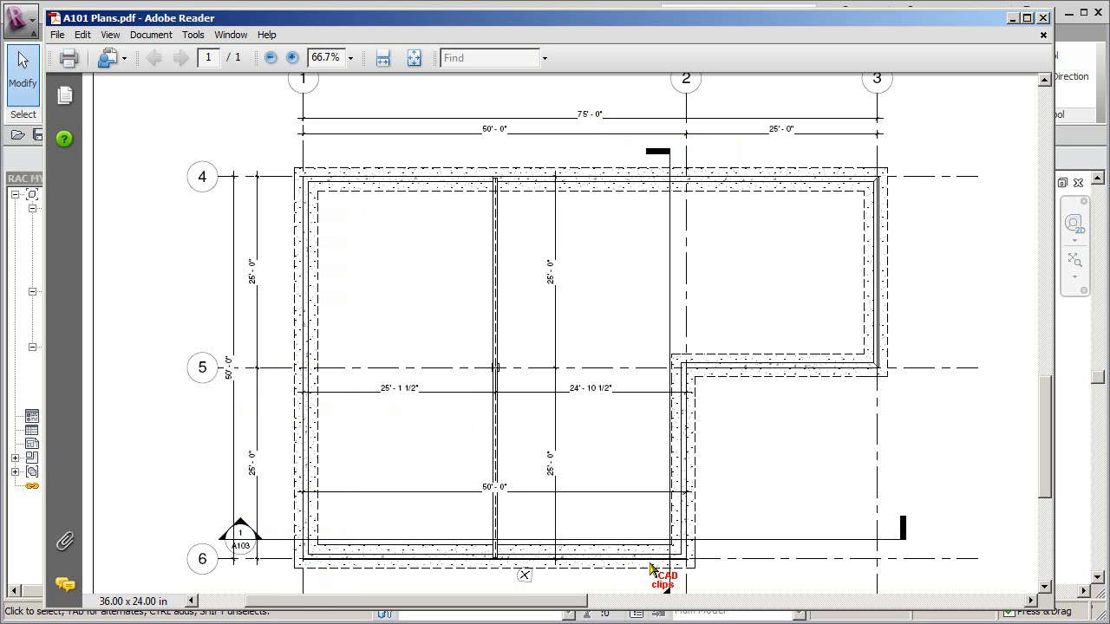
scroll(620, 590, down, 3)
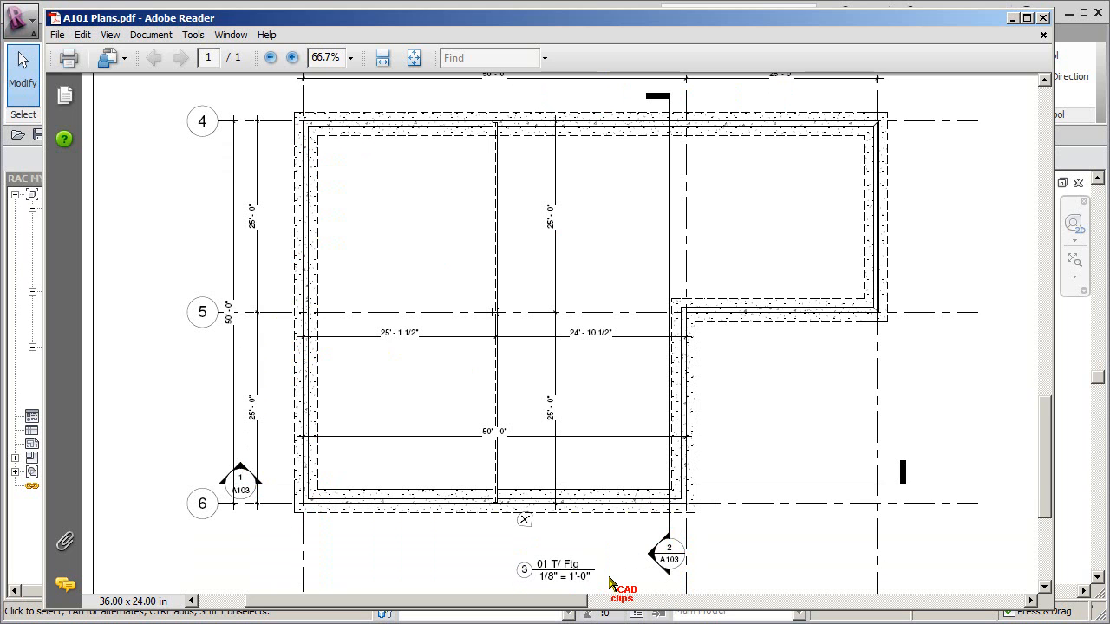
scroll(609, 583, up, 2)
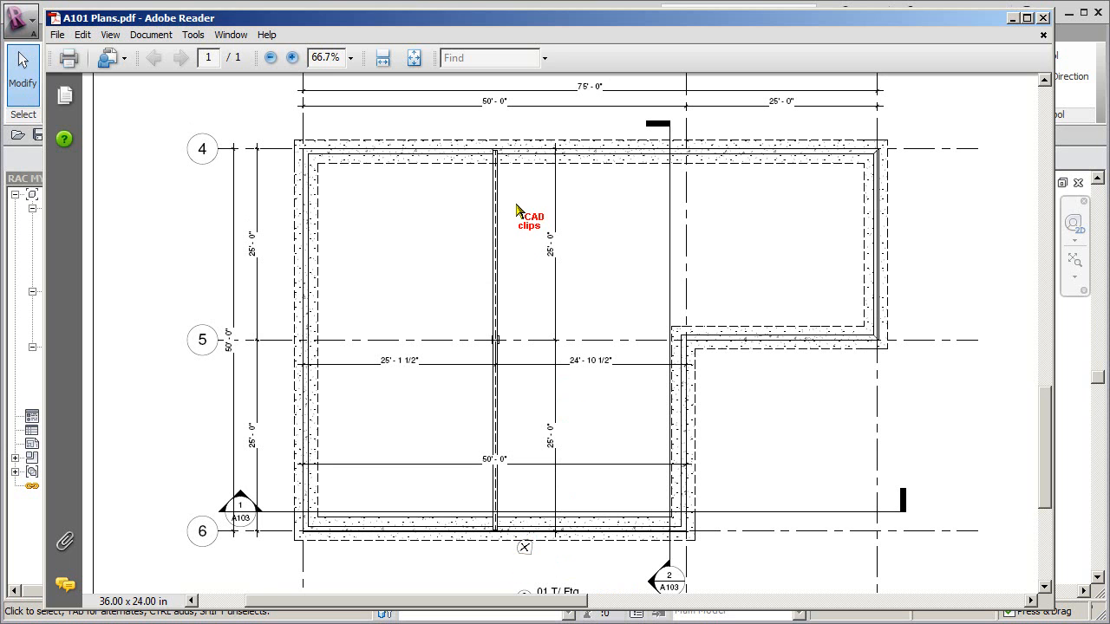
scroll(754, 254, up, 3)
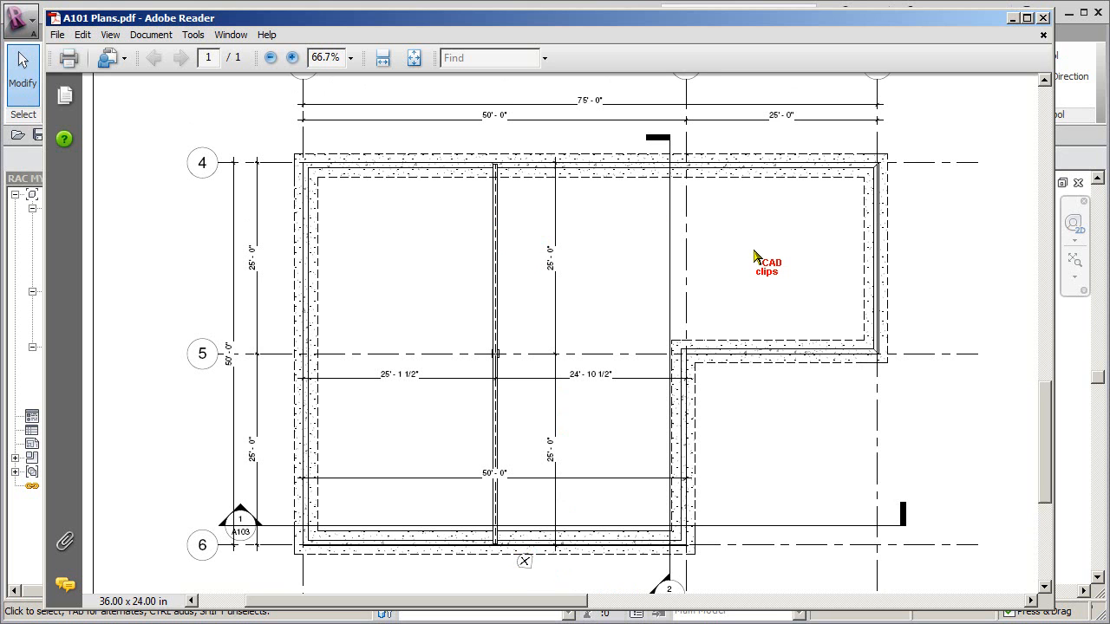
Return to the 02 T / Main plan on the sheet and examine its grid lines and overall dimensions.
scroll(755, 257, up, 10)
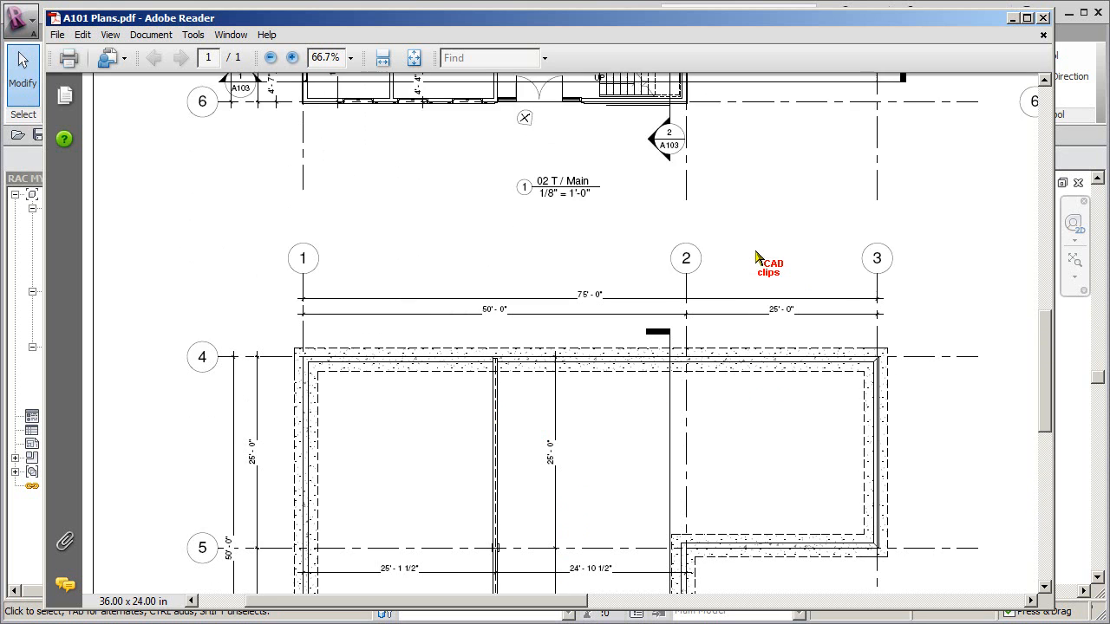
scroll(755, 257, up, 10)
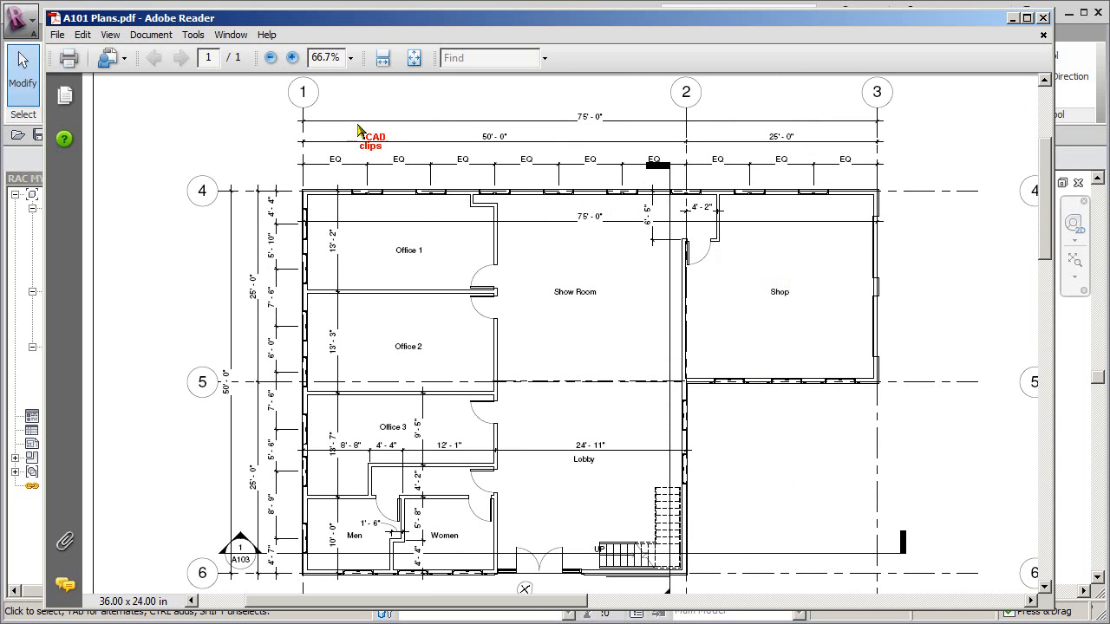
click(292, 57)
click(292, 57)
click(293, 58)
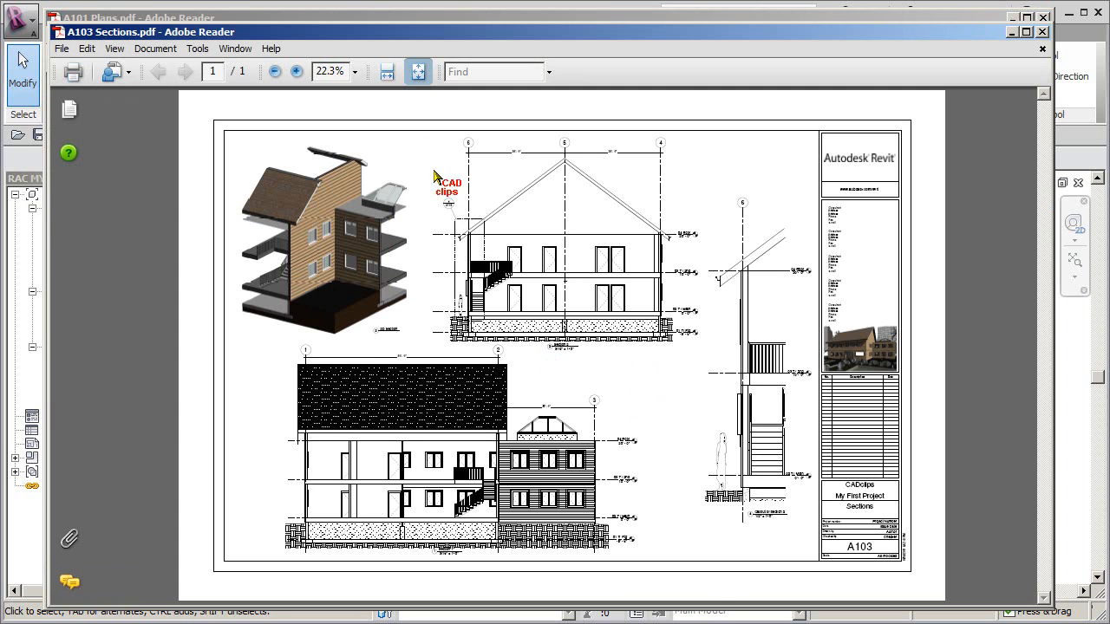
Enlarge the A103 Sections.pdf sheet and examine the whole Section 2 drawing.
click(297, 71)
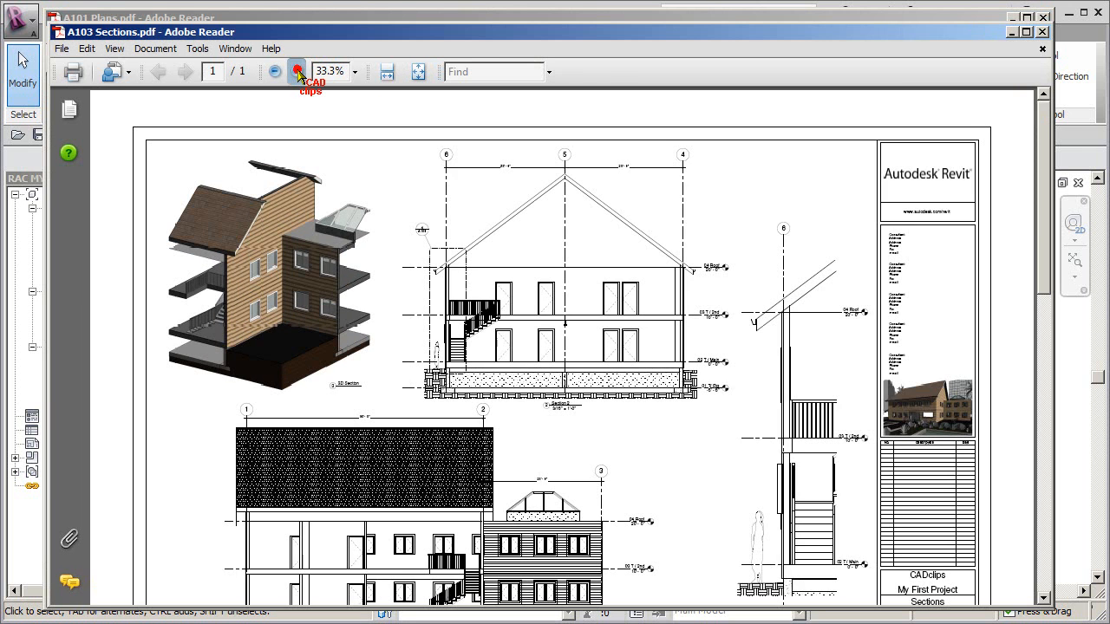
click(297, 71)
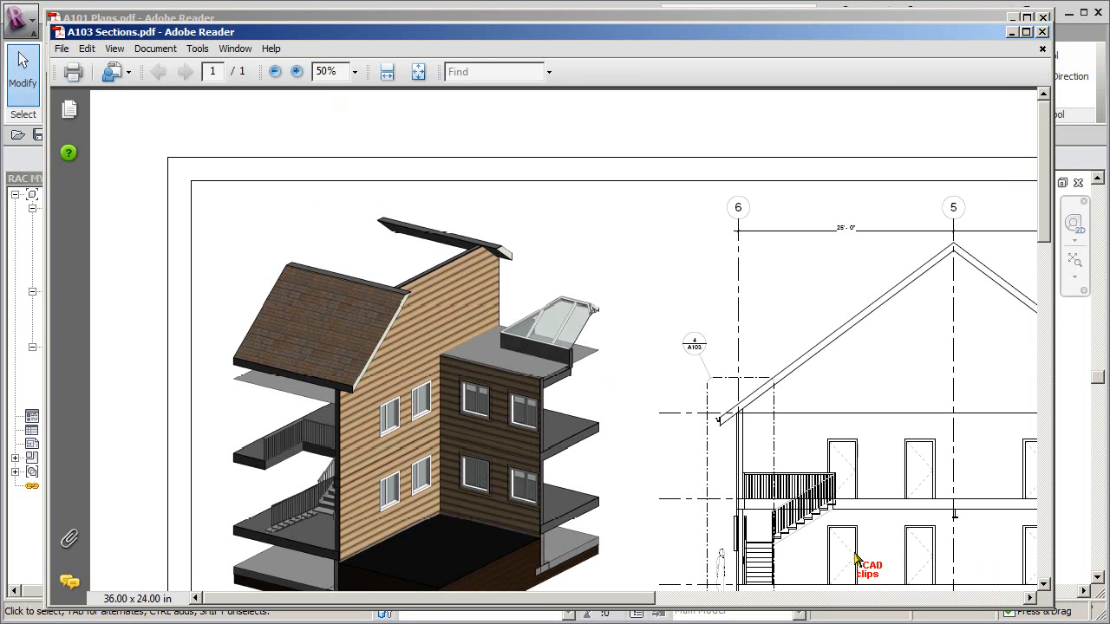
scroll(855, 557, down, 3)
drag(639, 600, 834, 609)
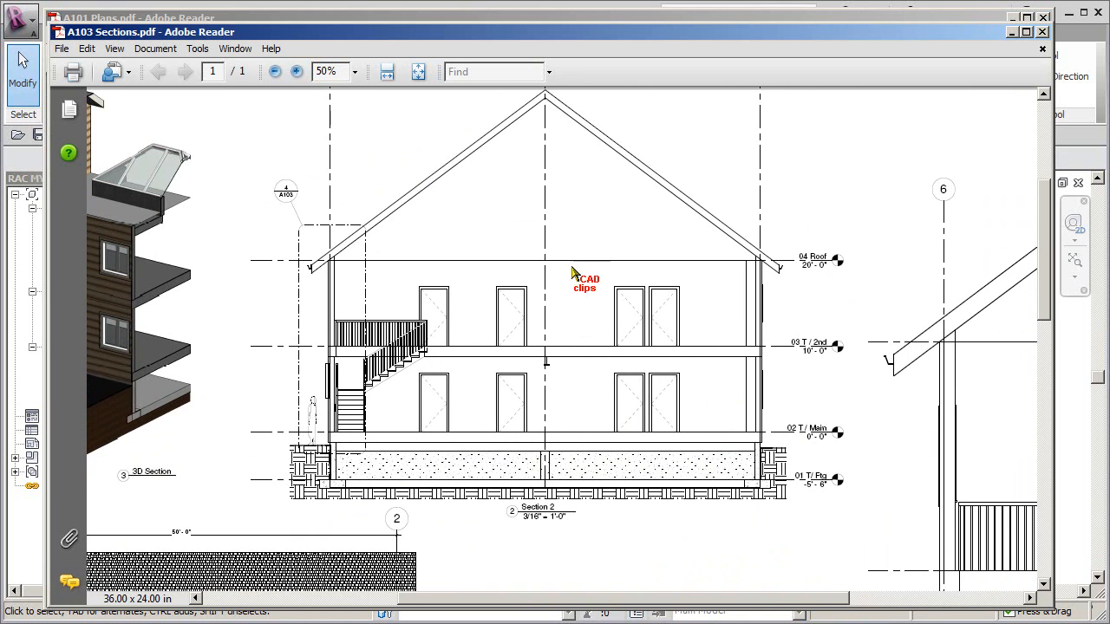
Examine Section 2 at 100% from the stairs and foundation across to its level markers.
click(296, 71)
click(297, 72)
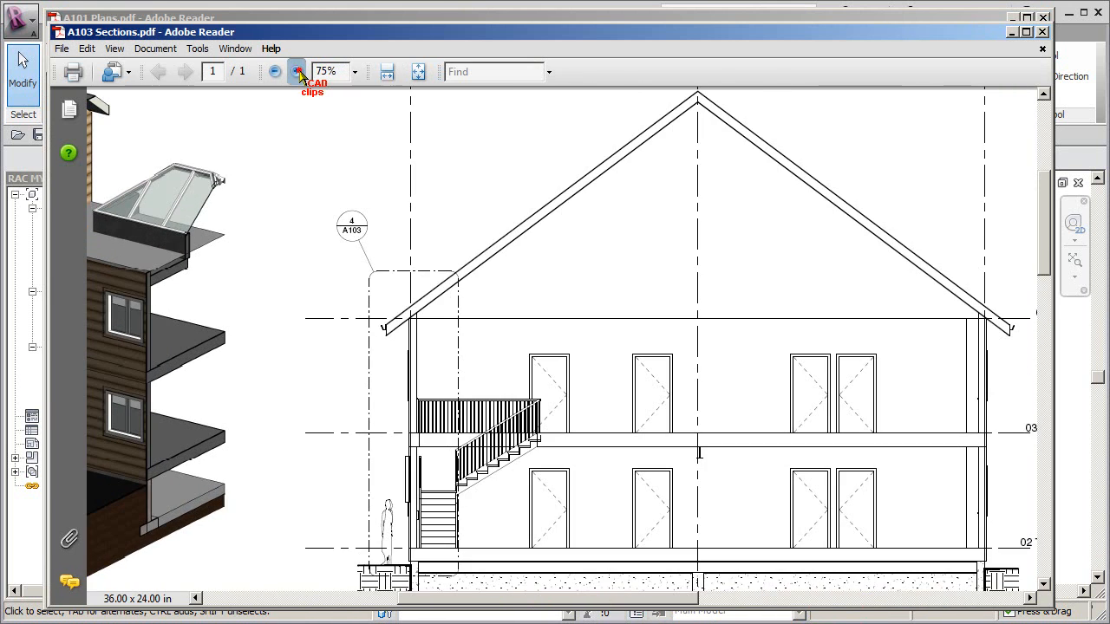
click(297, 71)
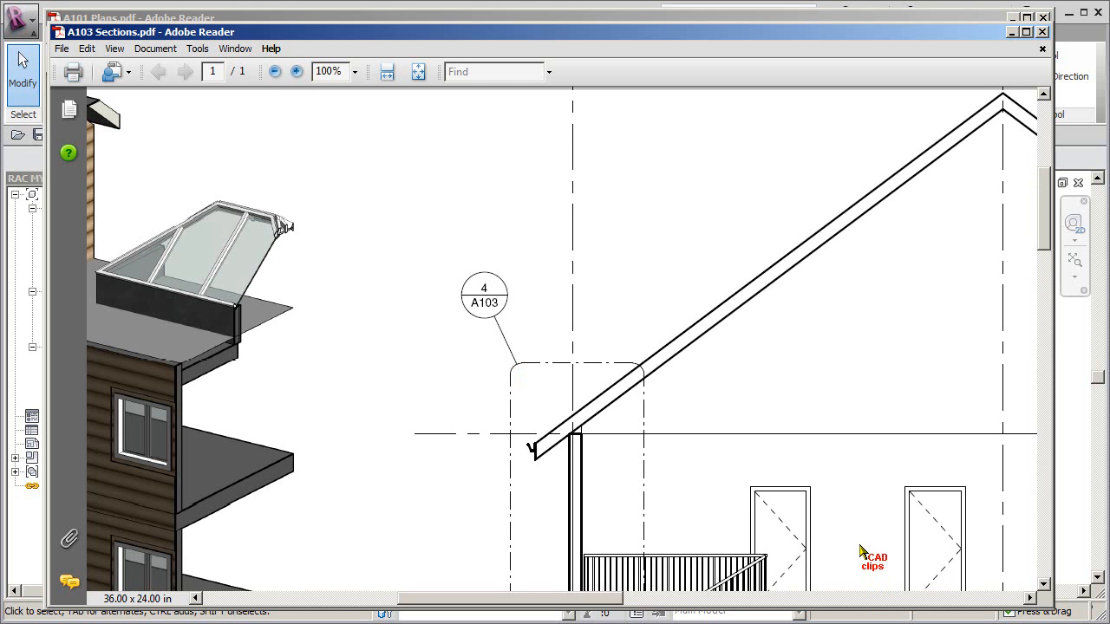
scroll(834, 450, down, 10)
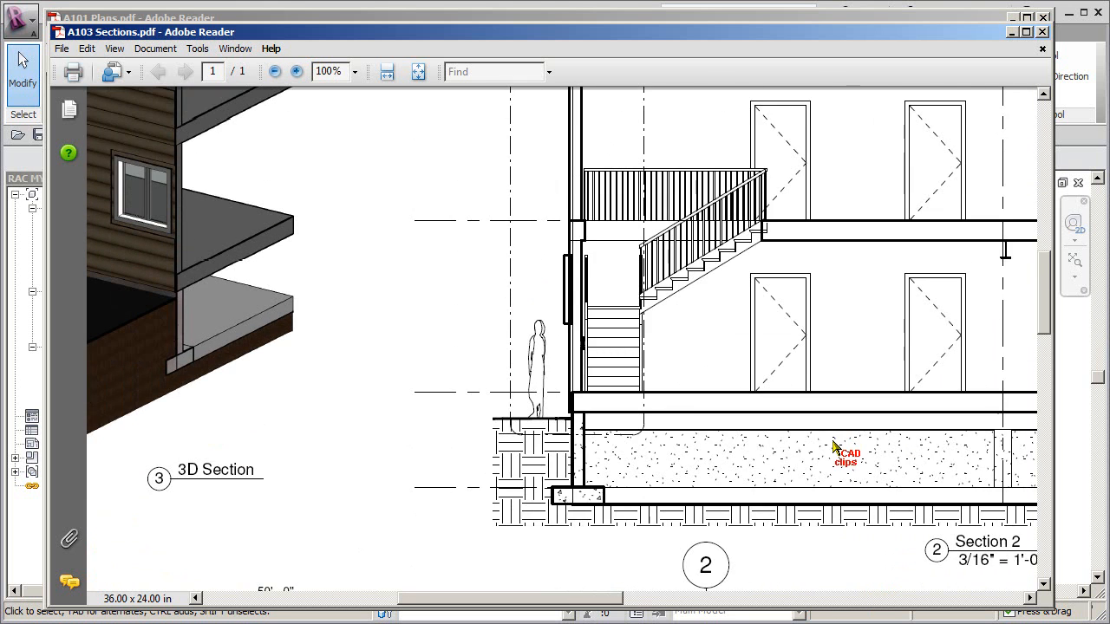
shift+scroll(863, 428, right, 15)
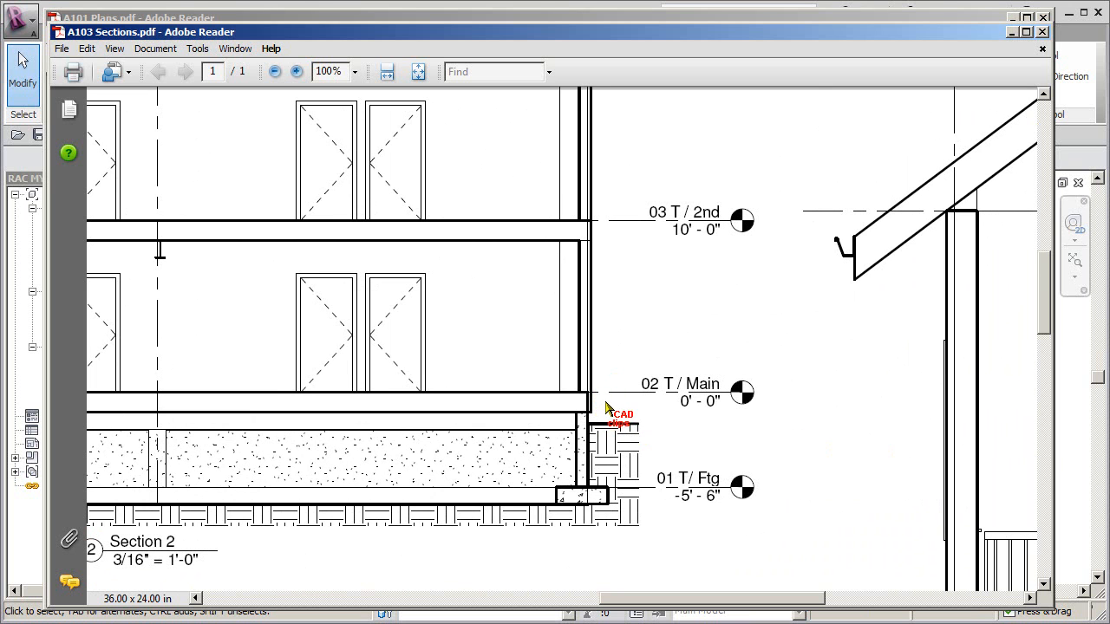
shift+scroll(607, 404, right, 2)
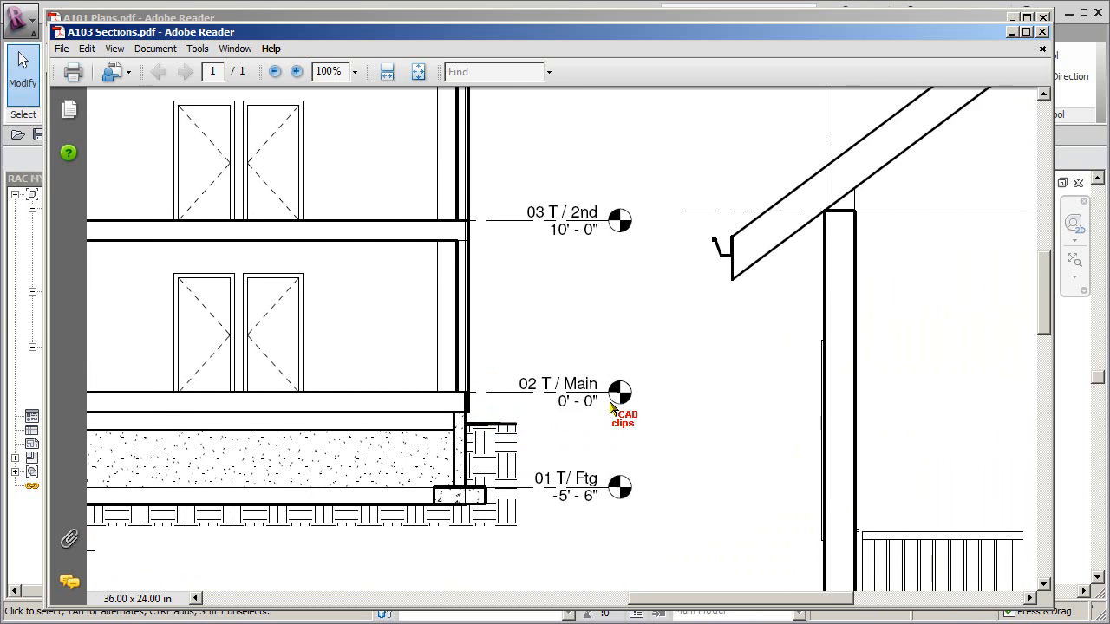
Examine at 150% how the exterior wall, floors, footing and roof of Section 2 relate to the level lines.
click(297, 72)
click(298, 72)
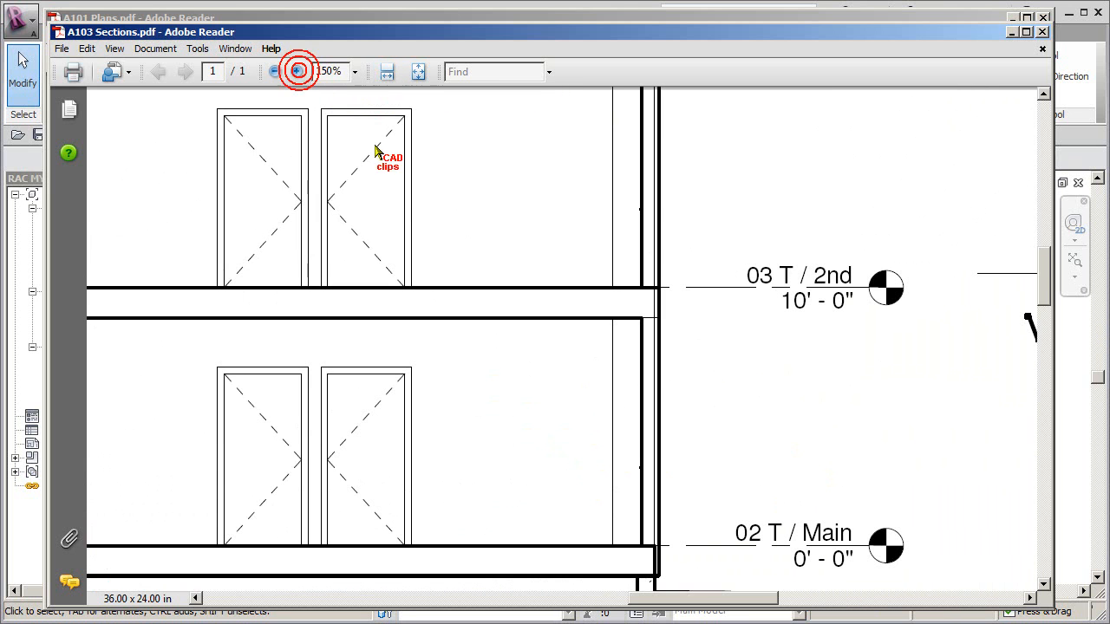
scroll(711, 503, down, 3)
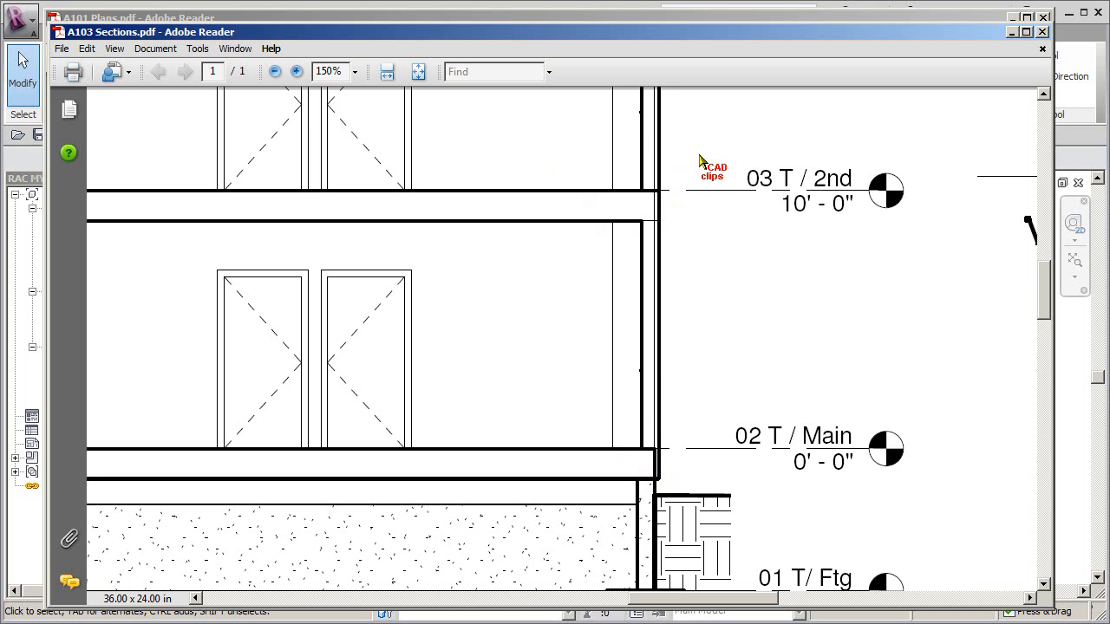
scroll(705, 165, up, 1)
scroll(705, 165, up, 5)
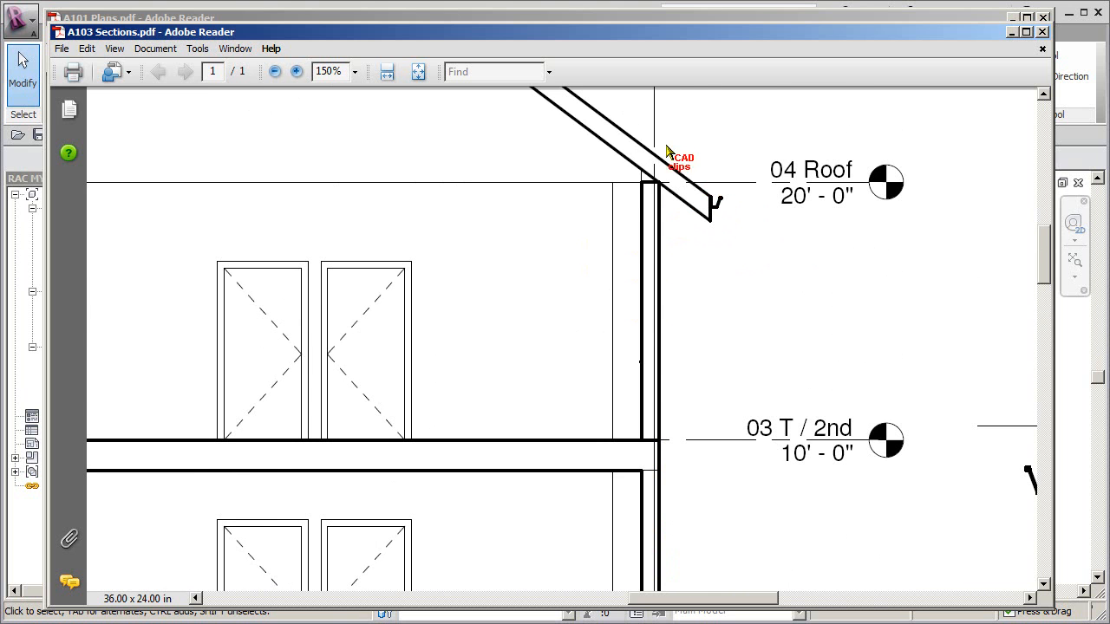
scroll(754, 327, down, 3)
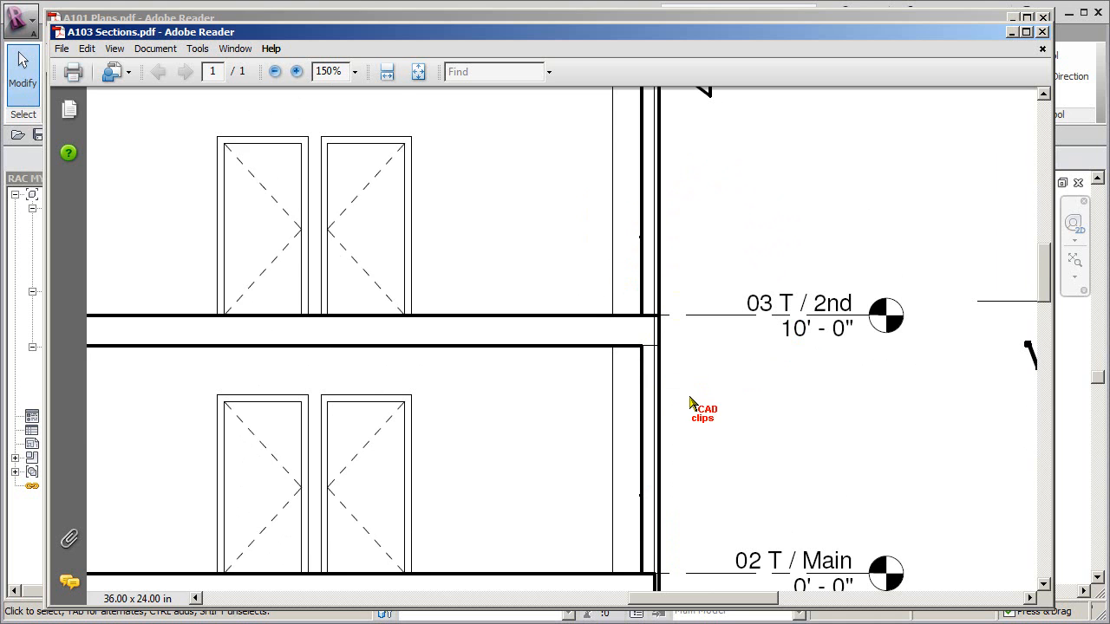
scroll(694, 405, down, 5)
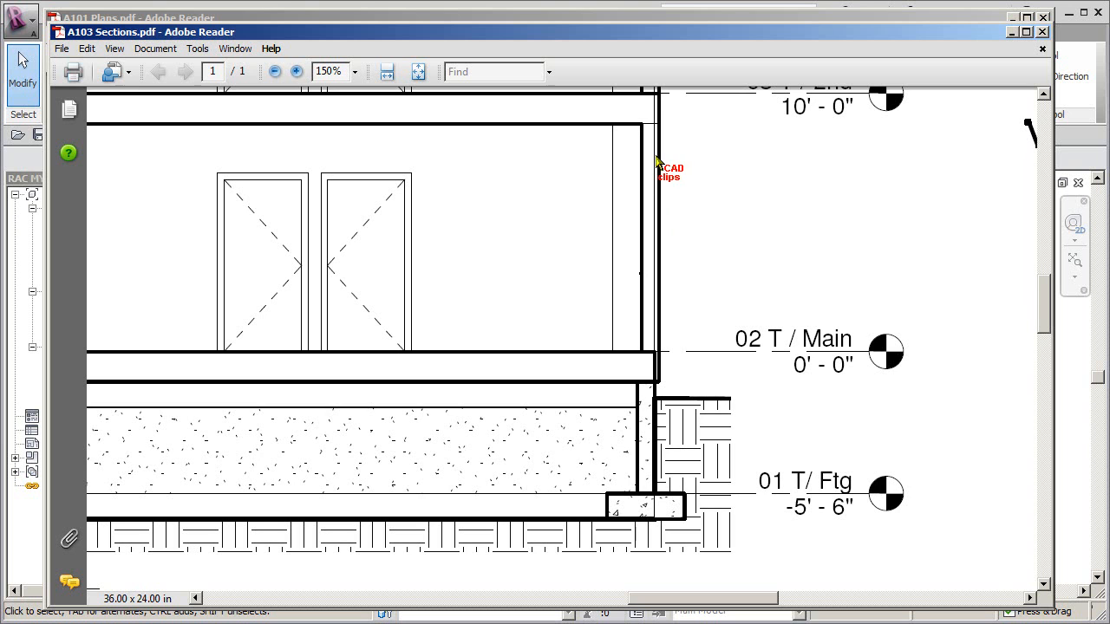
scroll(733, 252, up, 1)
scroll(733, 251, up, 8)
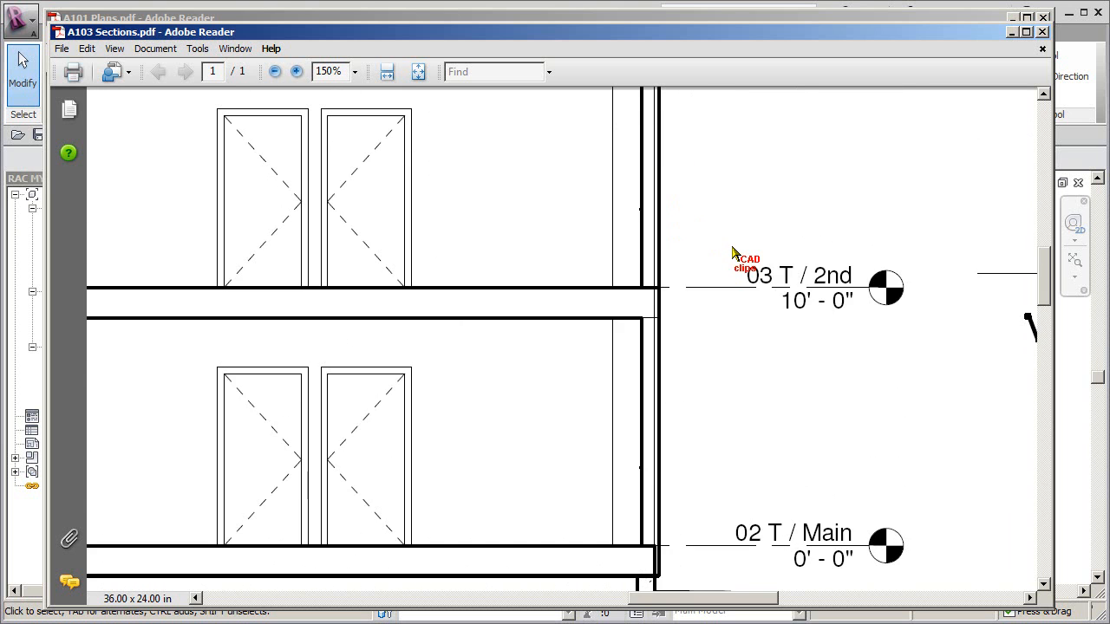
scroll(733, 251, down, 7)
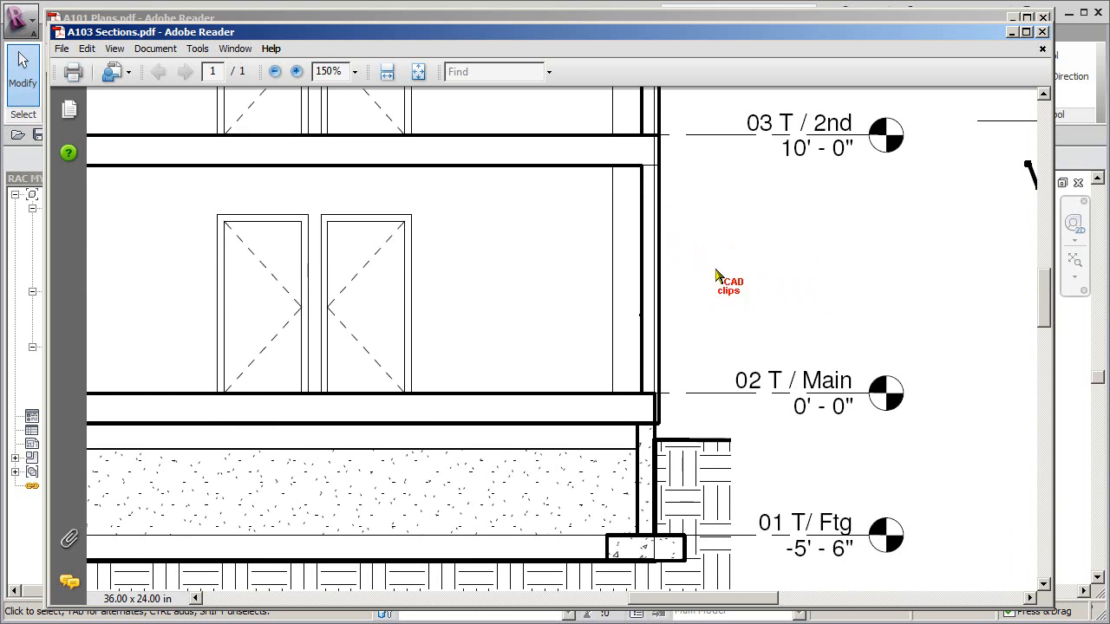
Examine Section 2 from its level markers up to the roof ridge and grids 4, 5 and 6, finishing at 66.7%.
click(275, 71)
click(275, 72)
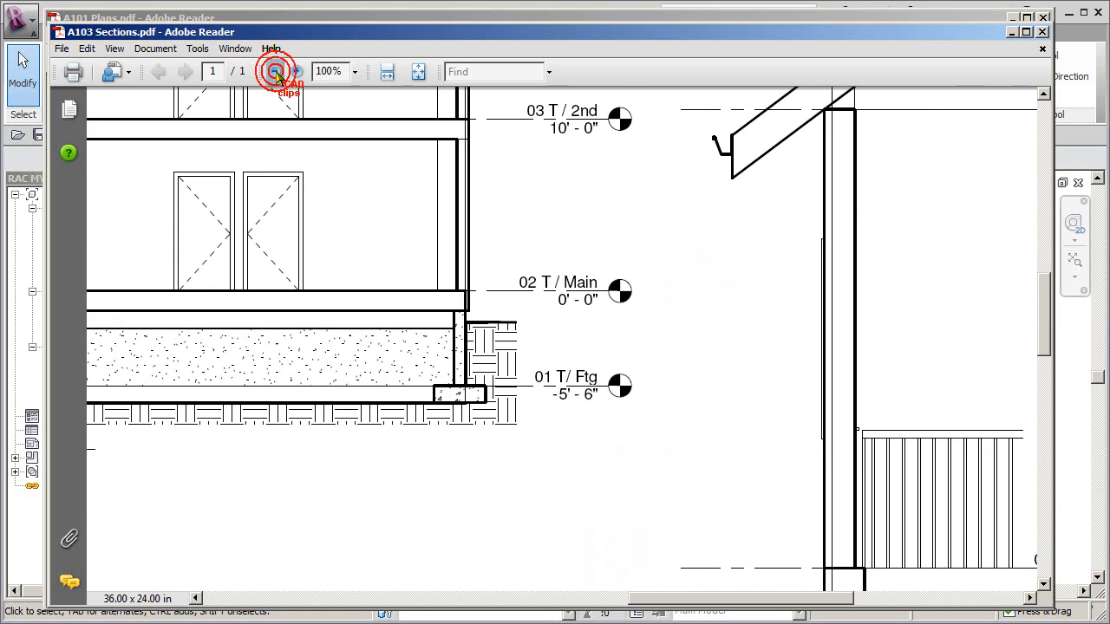
scroll(365, 303, up, 12)
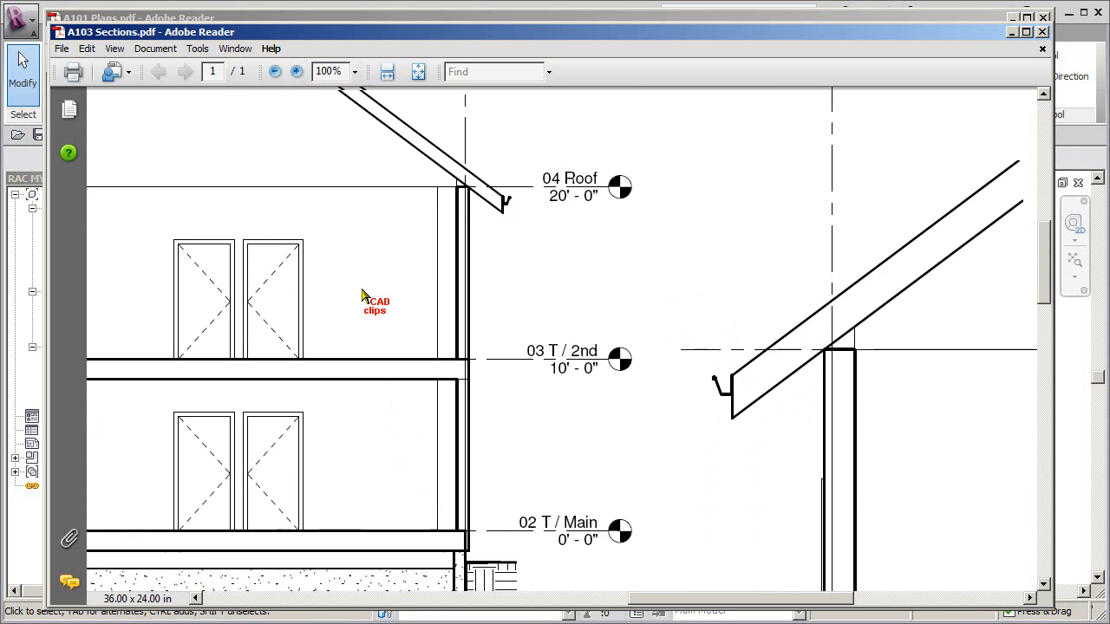
scroll(364, 282, up, 4)
scroll(300, 352, left, 10)
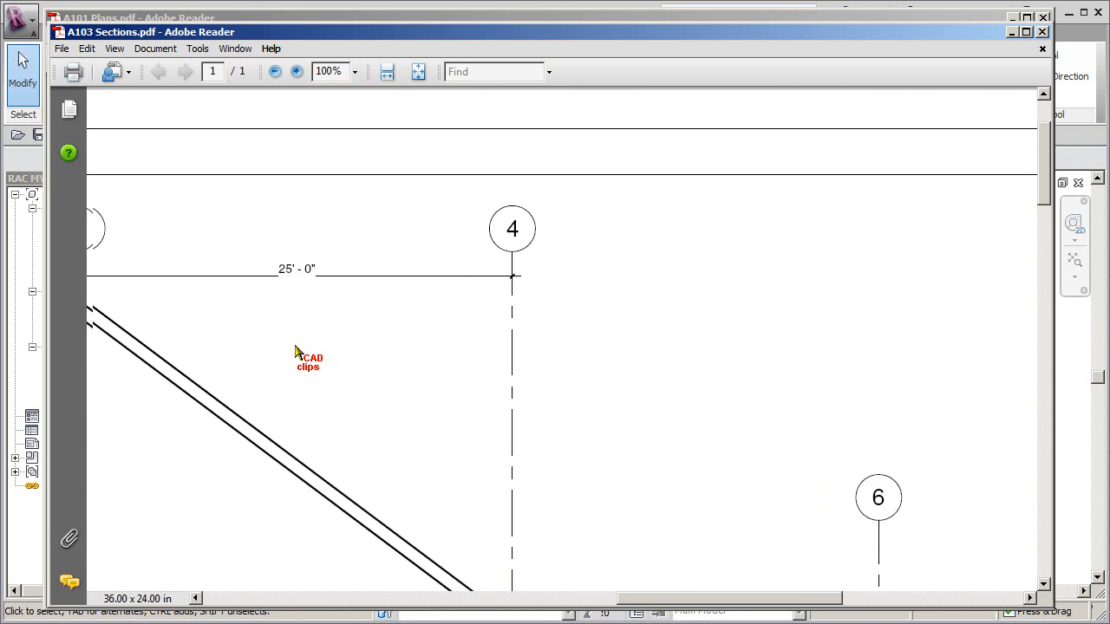
scroll(295, 351, down, 5)
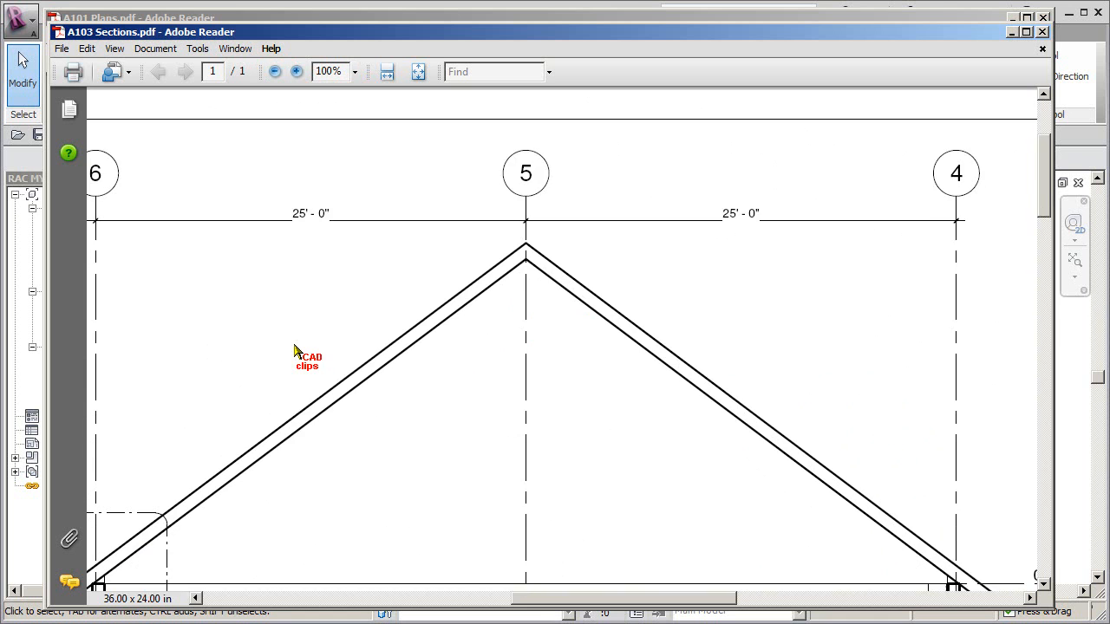
click(276, 73)
click(277, 73)
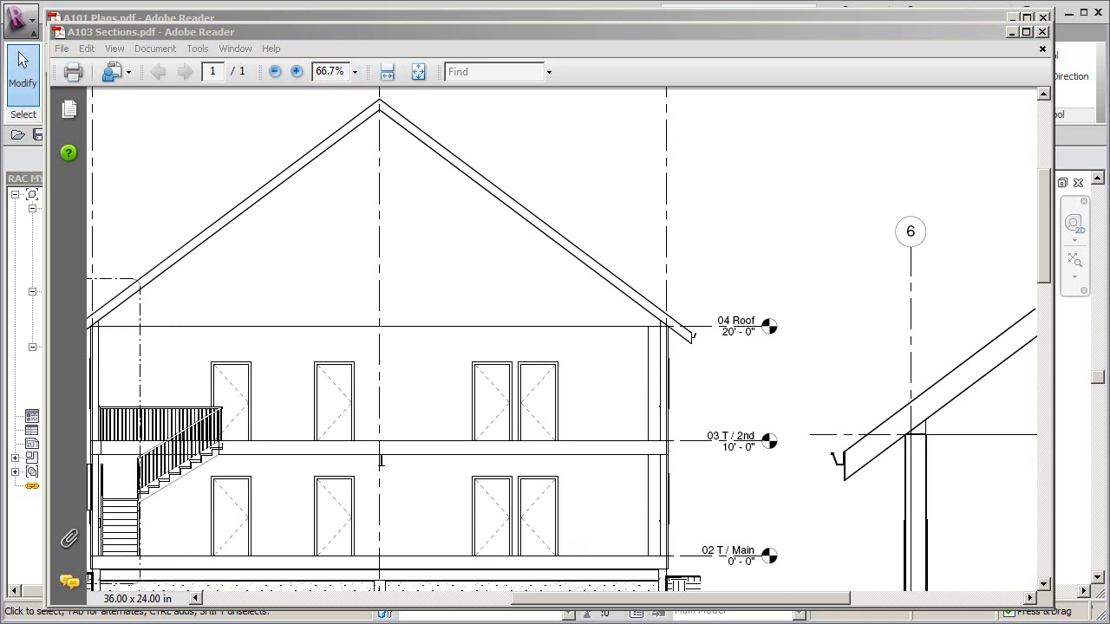
Switch to A101 Plans.pdf and examine grids 1 to 6 and their spacing on the 02 T / Main plan at 75%.
key(alt+Tab)
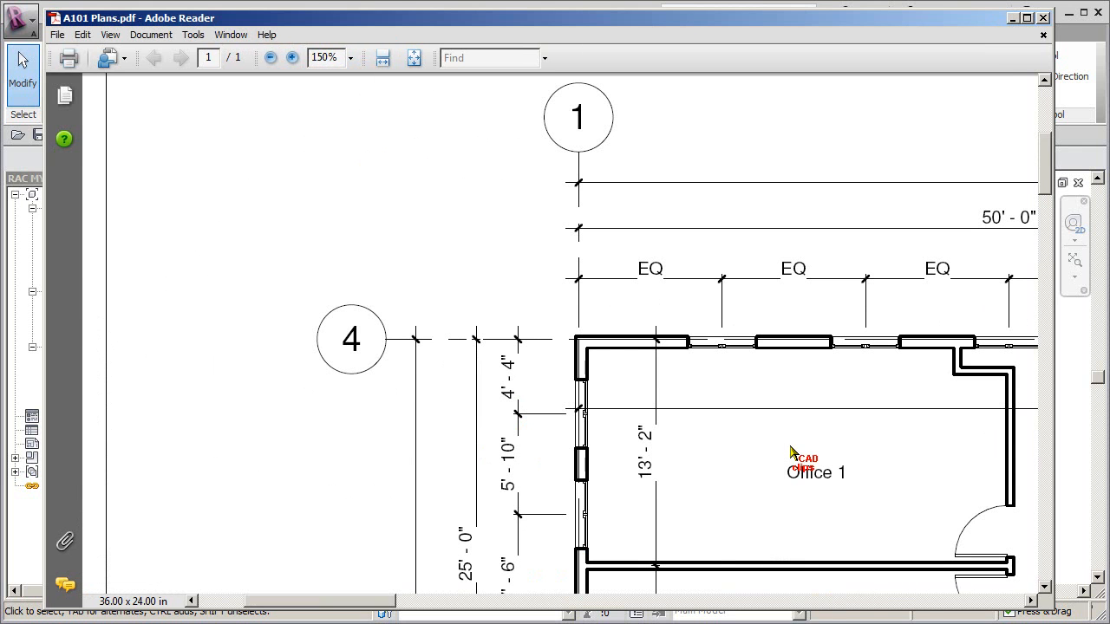
click(270, 58)
click(271, 57)
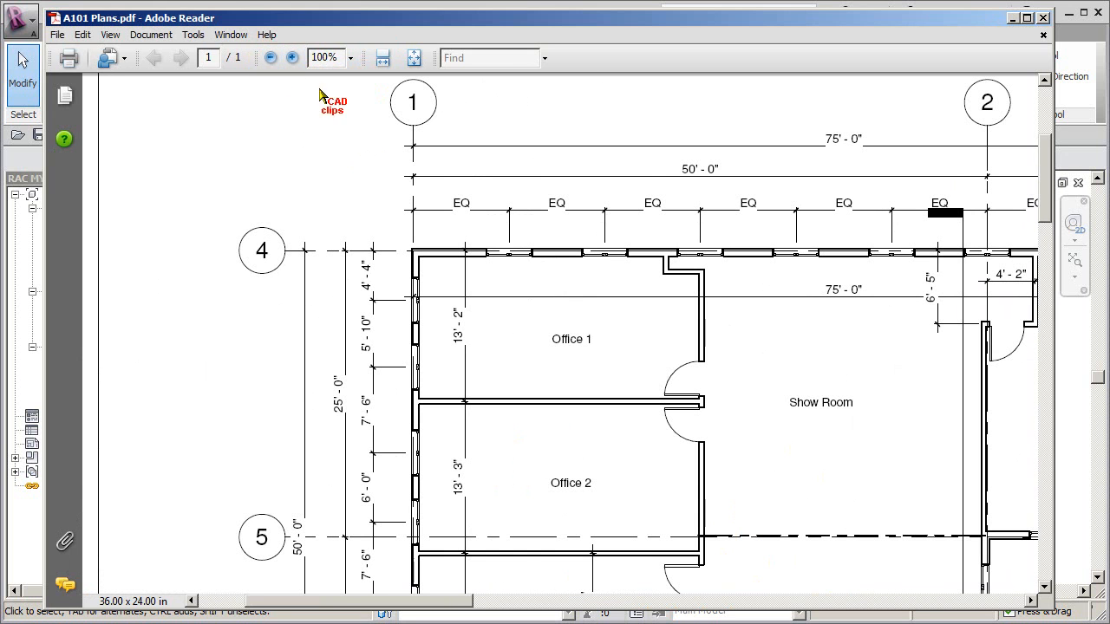
click(270, 57)
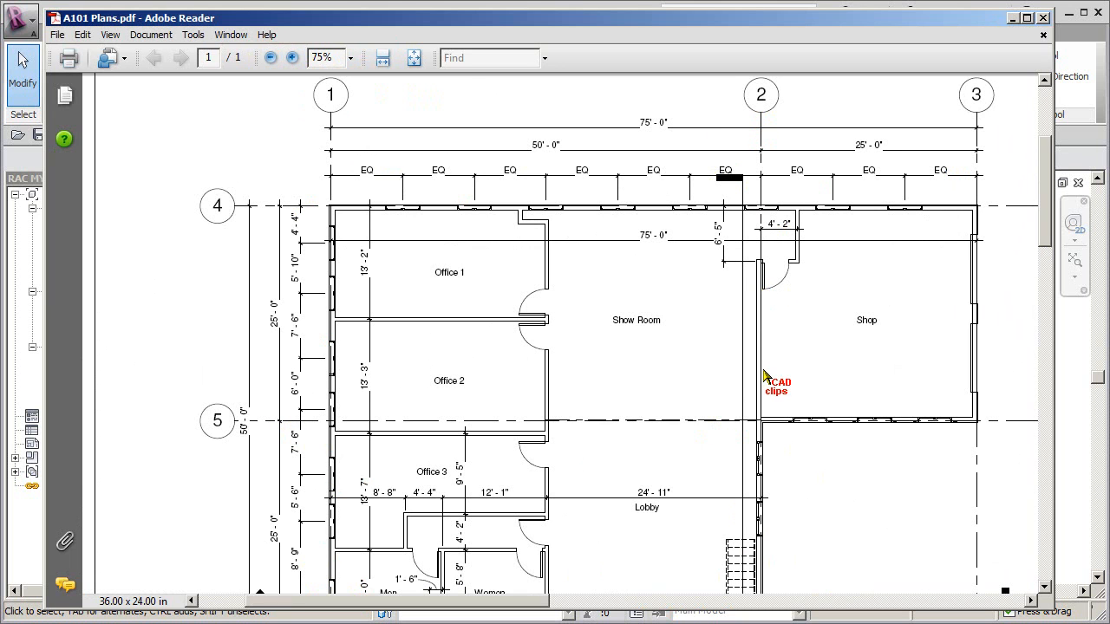
scroll(764, 375, down, 5)
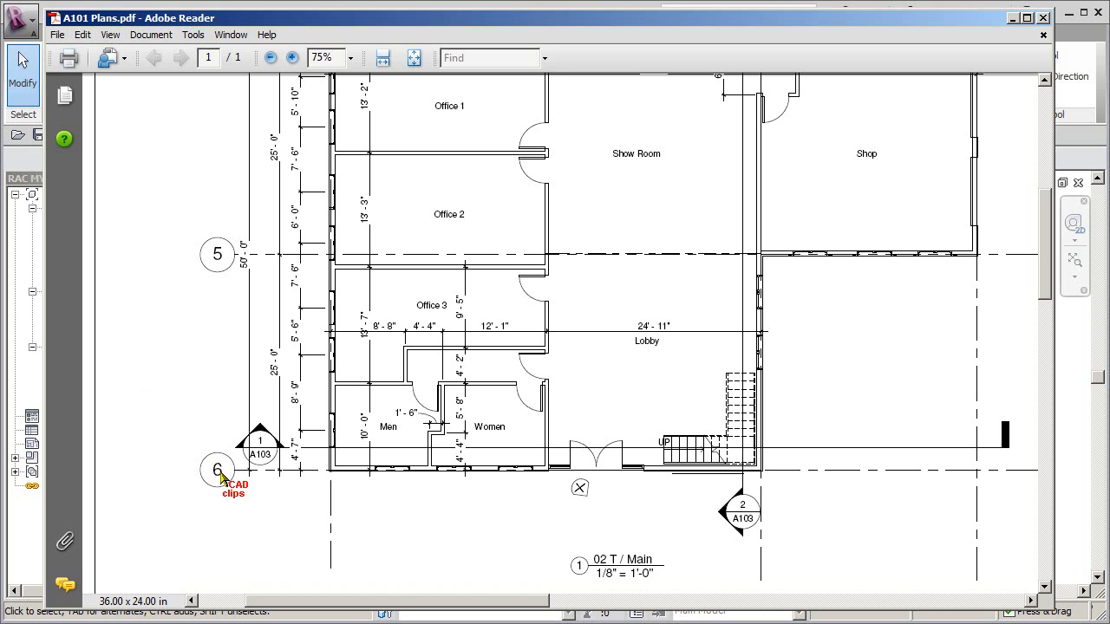
Switch to Revit Architecture and add the Grid tool to the Quick Access Toolbar.
key(alt+Tab)
middle_drag(714, 368, 719, 382)
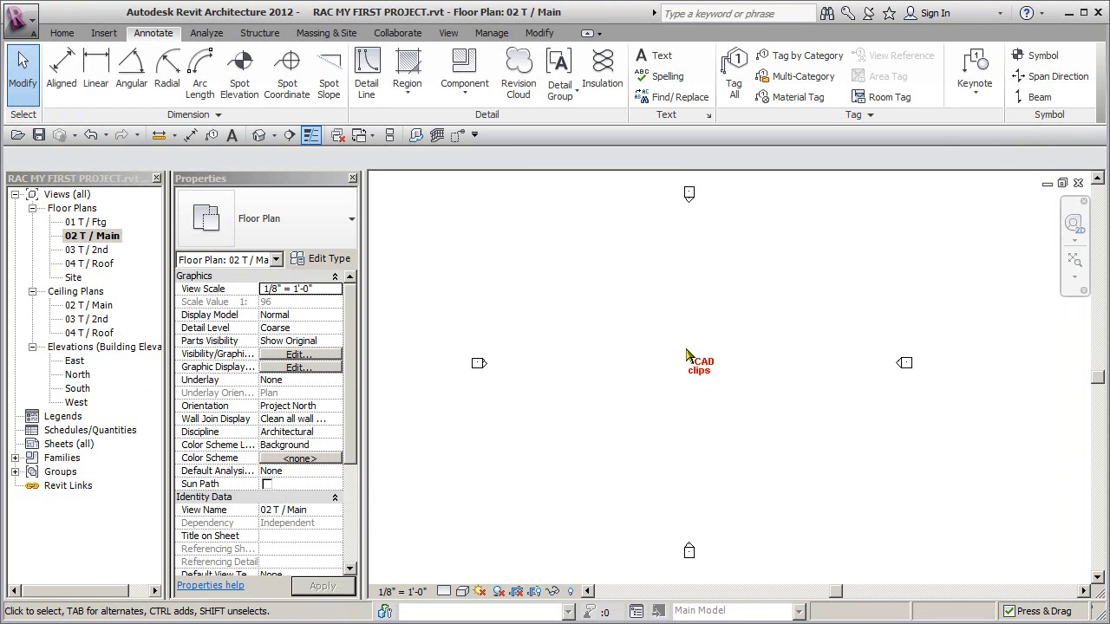
click(61, 33)
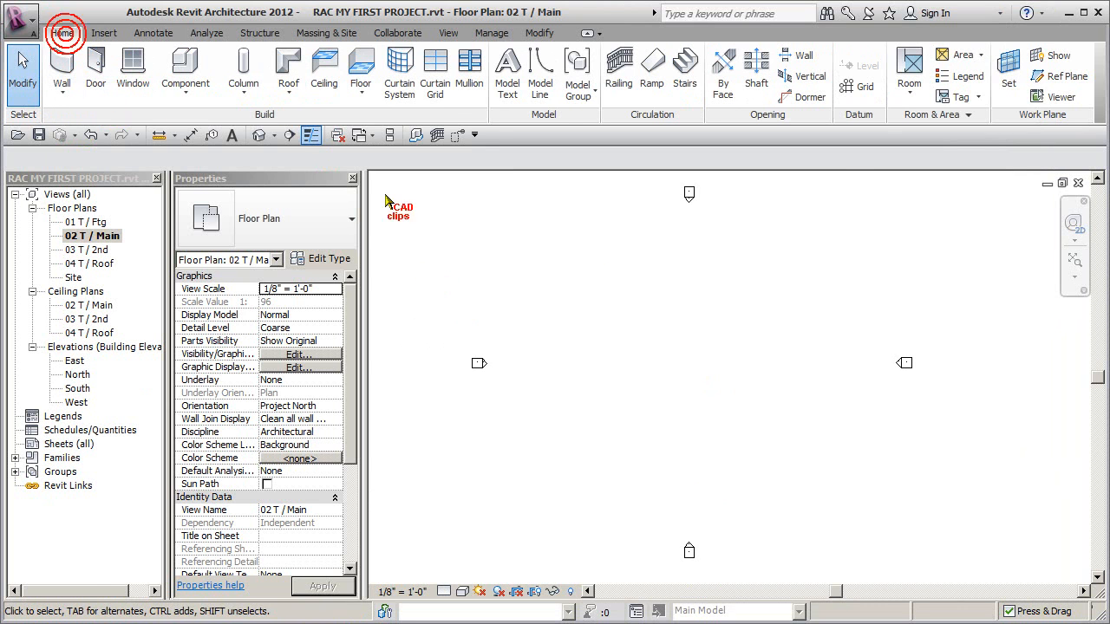
right_click(862, 89)
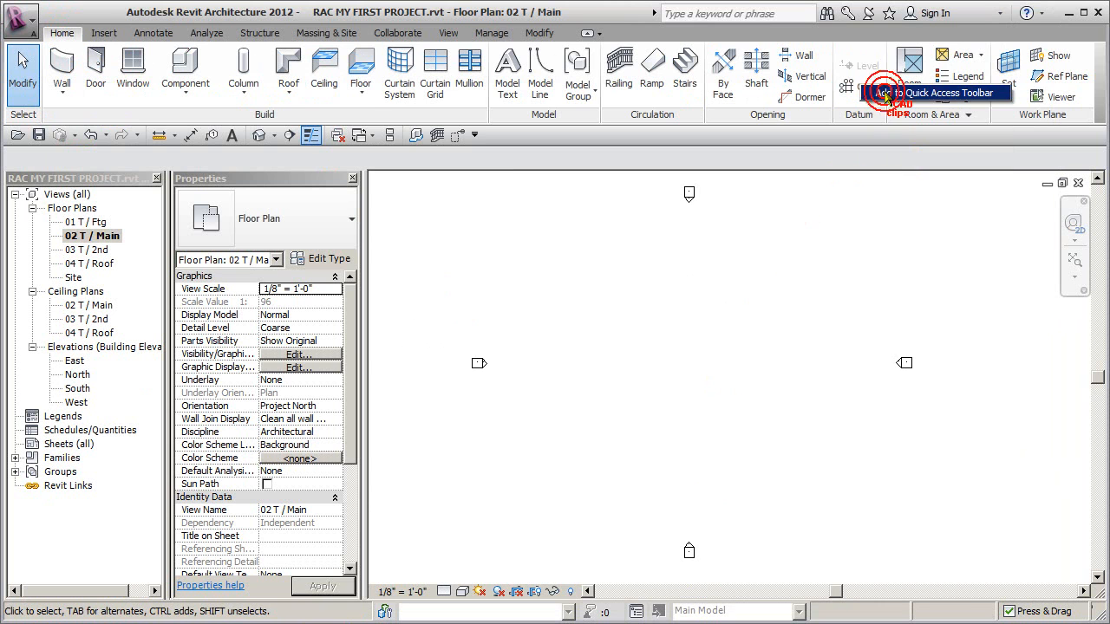
click(887, 97)
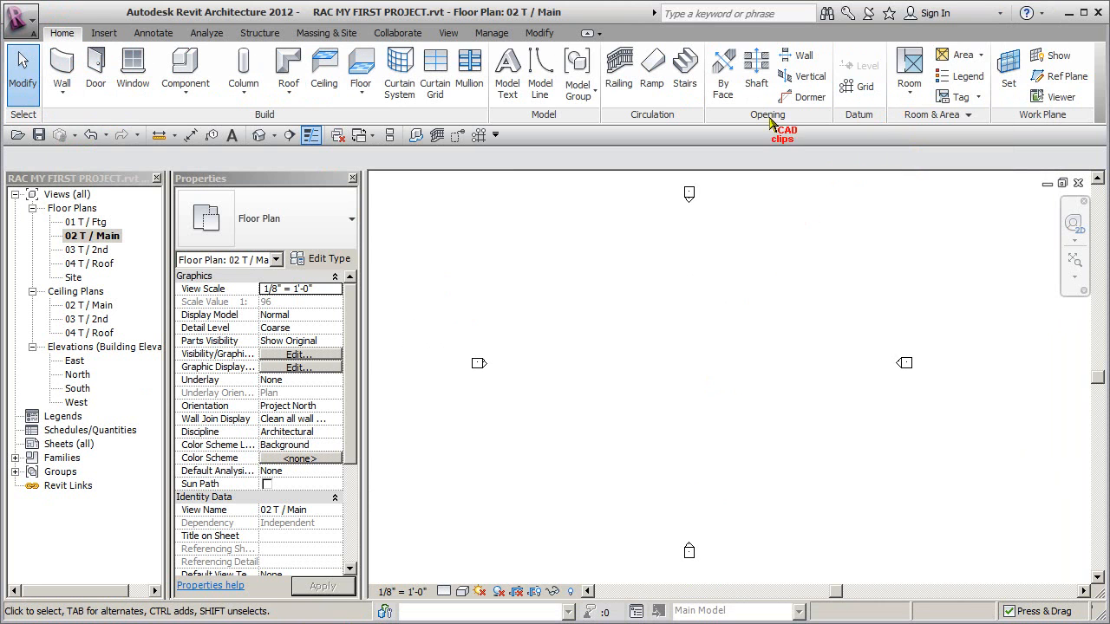
Draw the first vertical grid line from south to north in the western half of the 02 T / Main plan, inside the elevation markers.
click(478, 136)
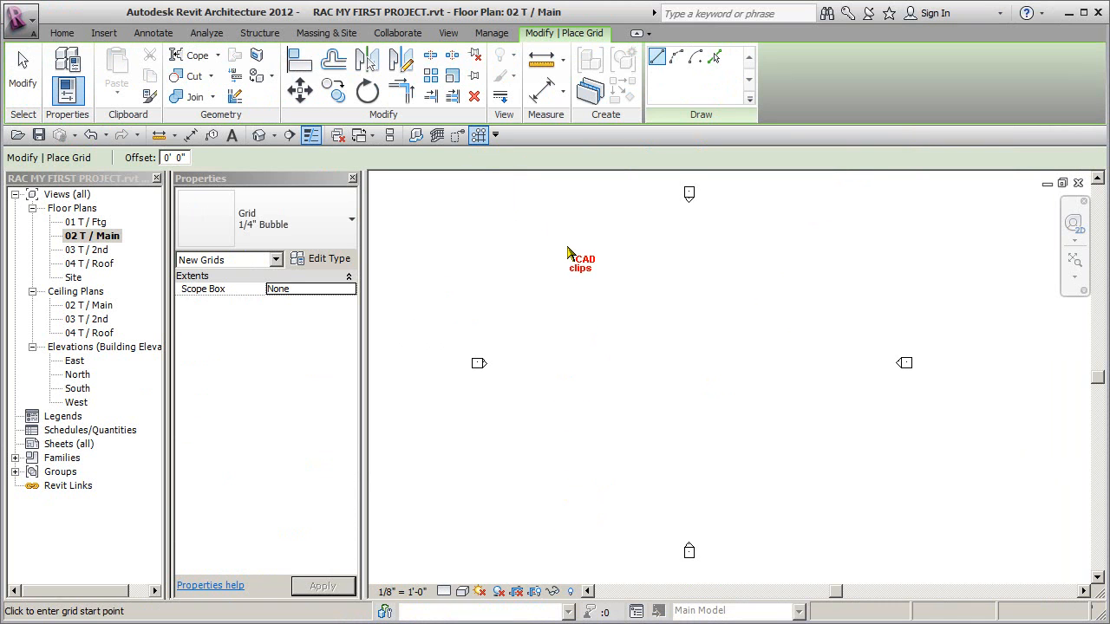
click(576, 510)
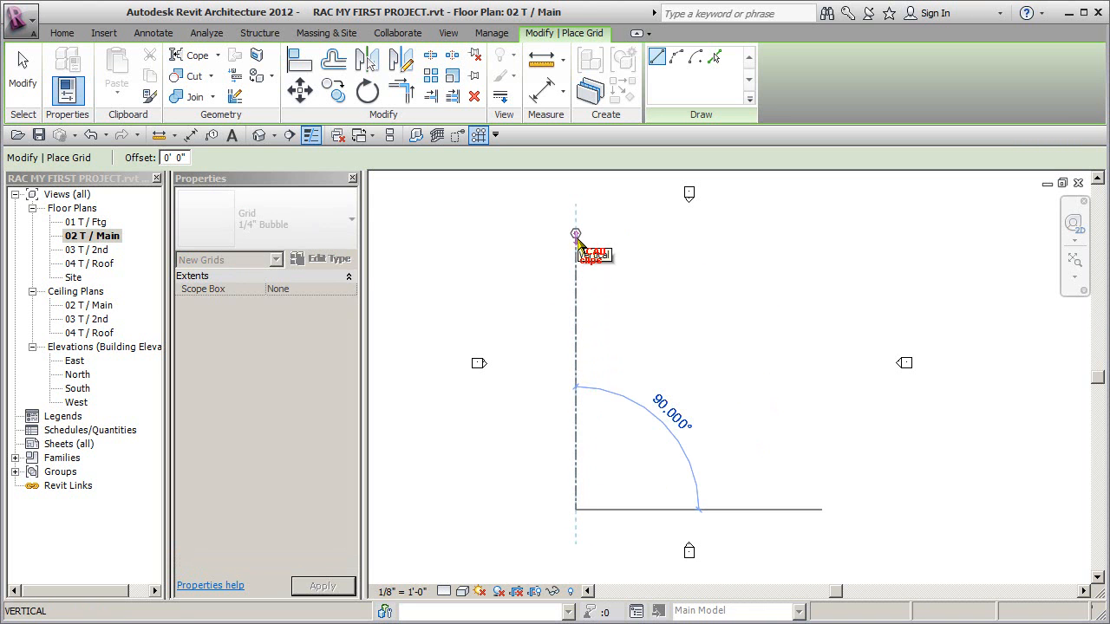
click(576, 234)
scroll(580, 243, up, 2)
scroll(583, 246, up, 2)
scroll(590, 250, down, 4)
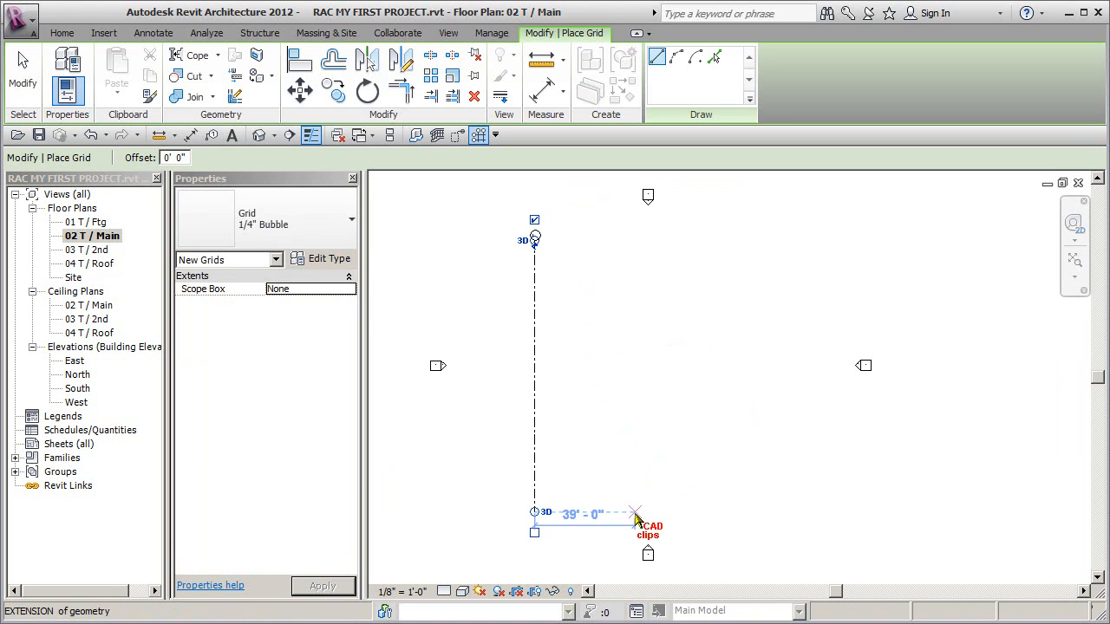
Draw two more vertical grid lines aligned with the first one's ends, spaced about 39'-0" and a further 75'-6" to the east.
click(636, 514)
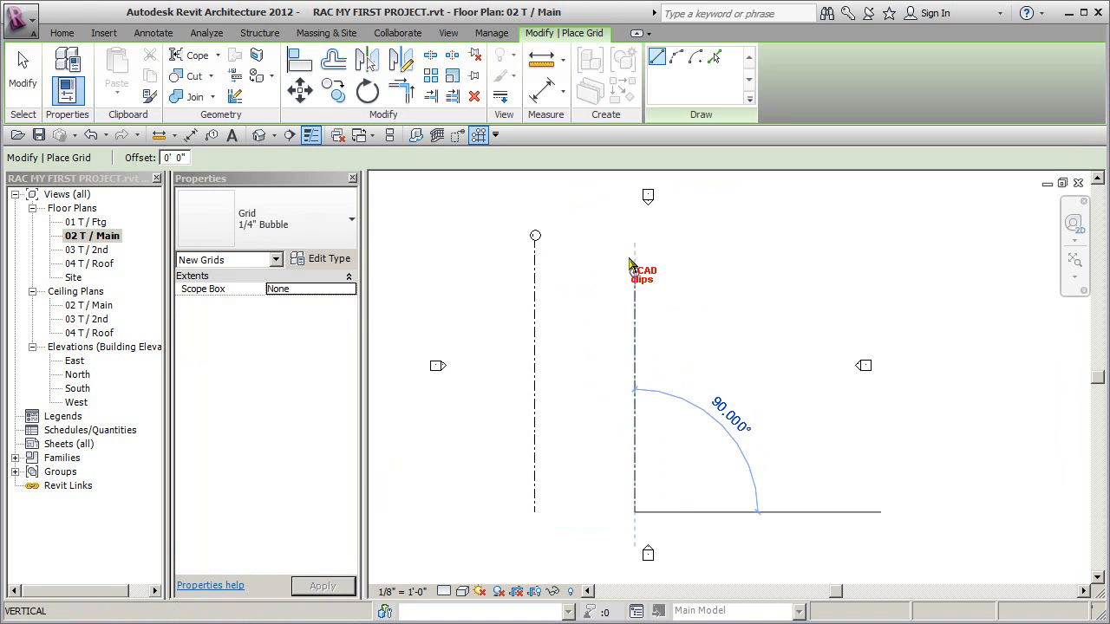
click(634, 237)
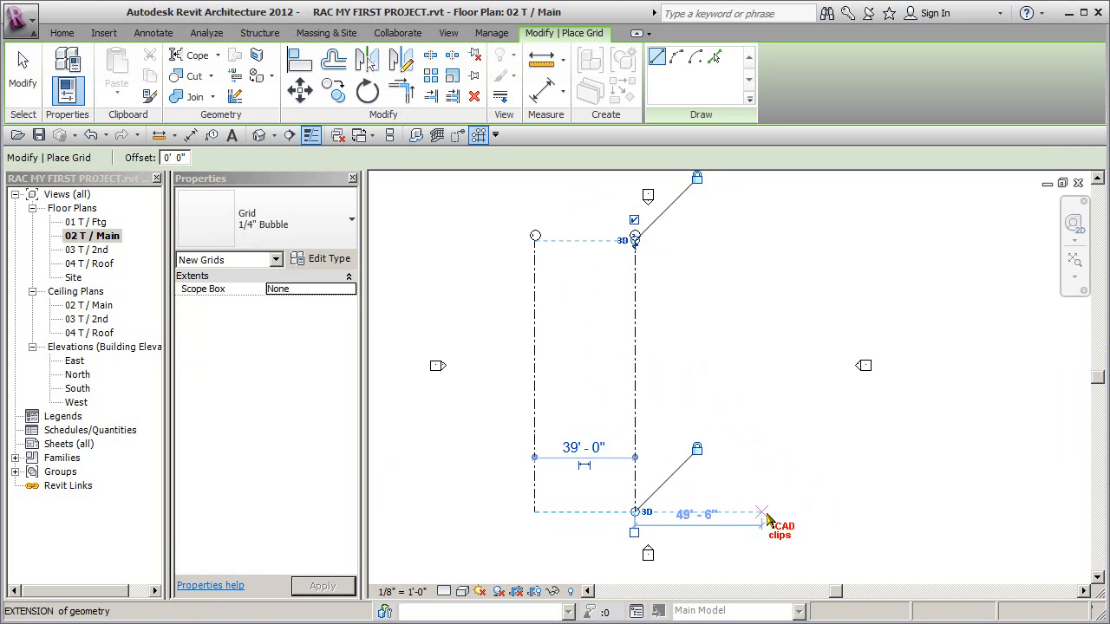
key(Escape)
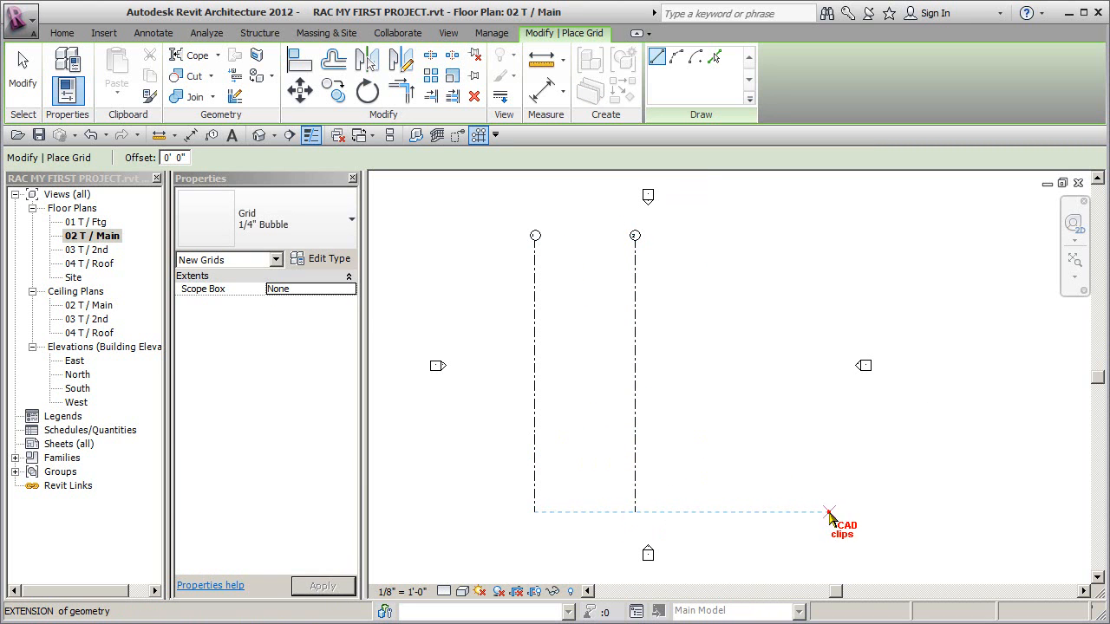
click(829, 513)
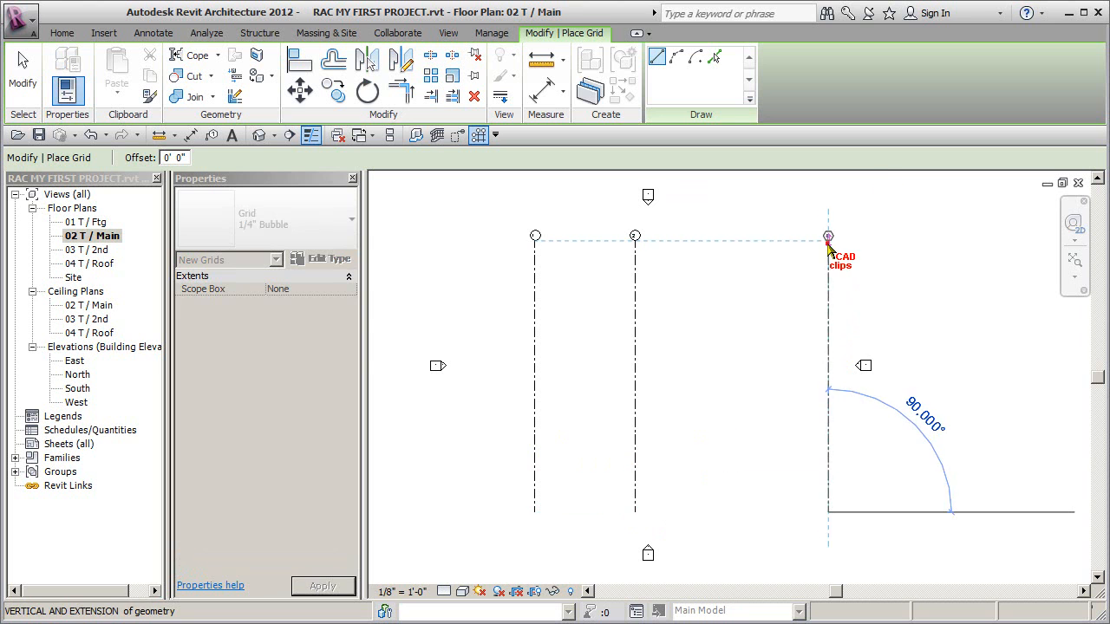
click(829, 236)
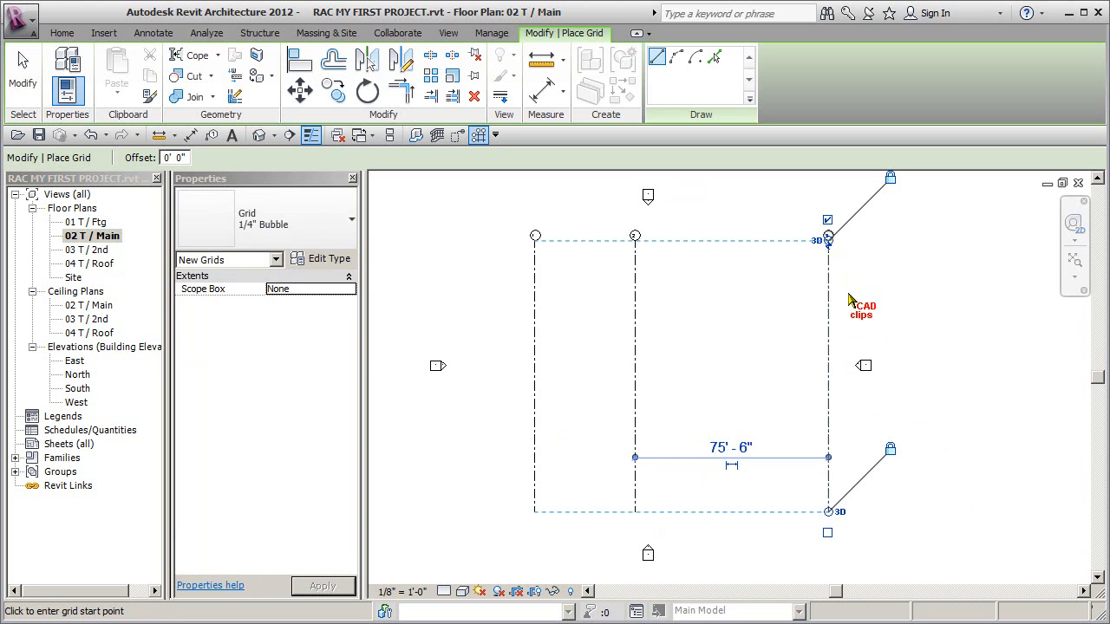
click(847, 292)
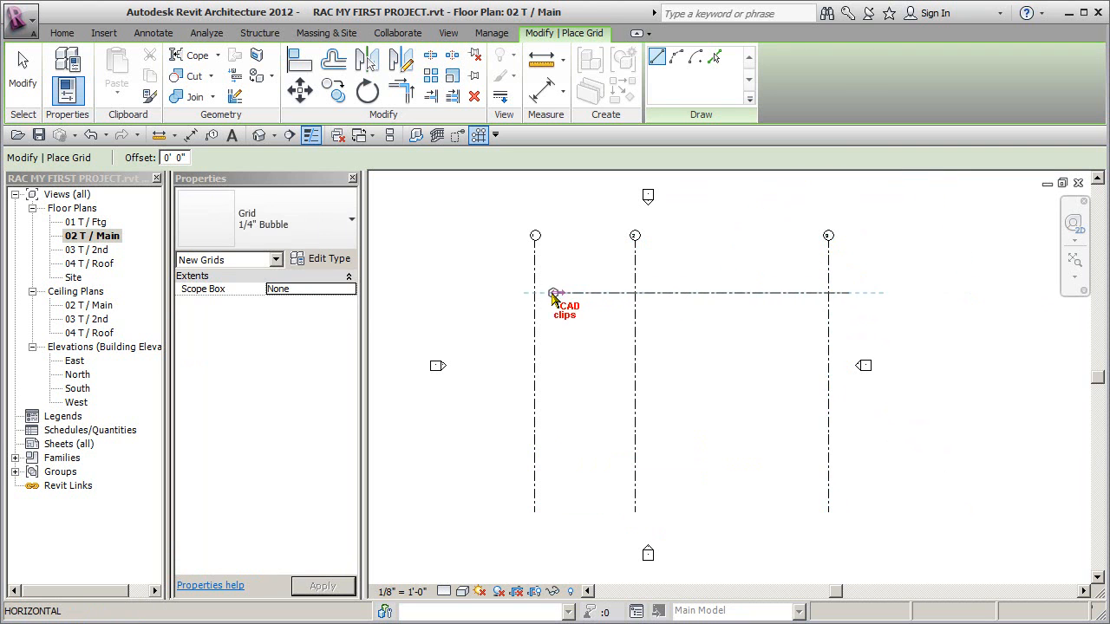
key(Escape)
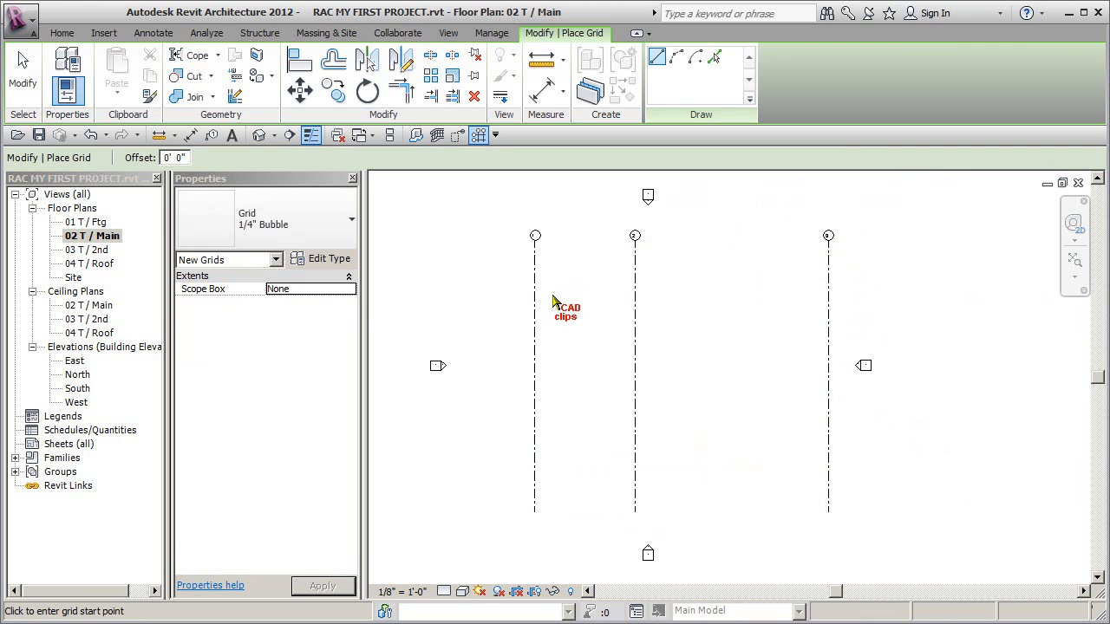
click(868, 300)
key(Escape)
key(Escape)
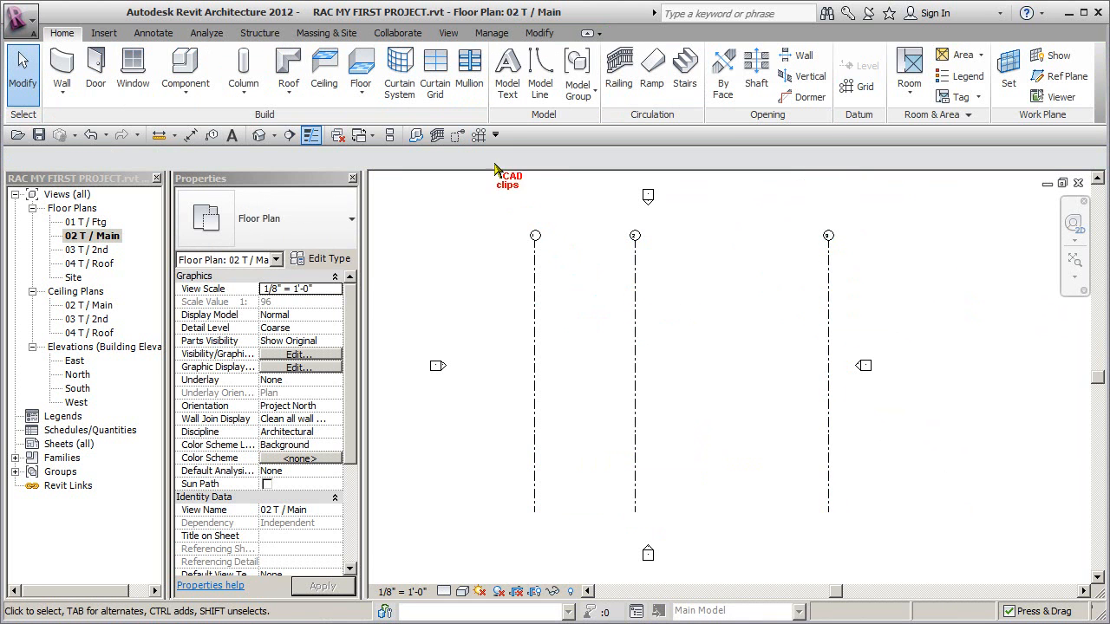
Draw a horizontal grid line from east to west across the upper part of all three vertical grids, with its bubble at the west end.
click(479, 135)
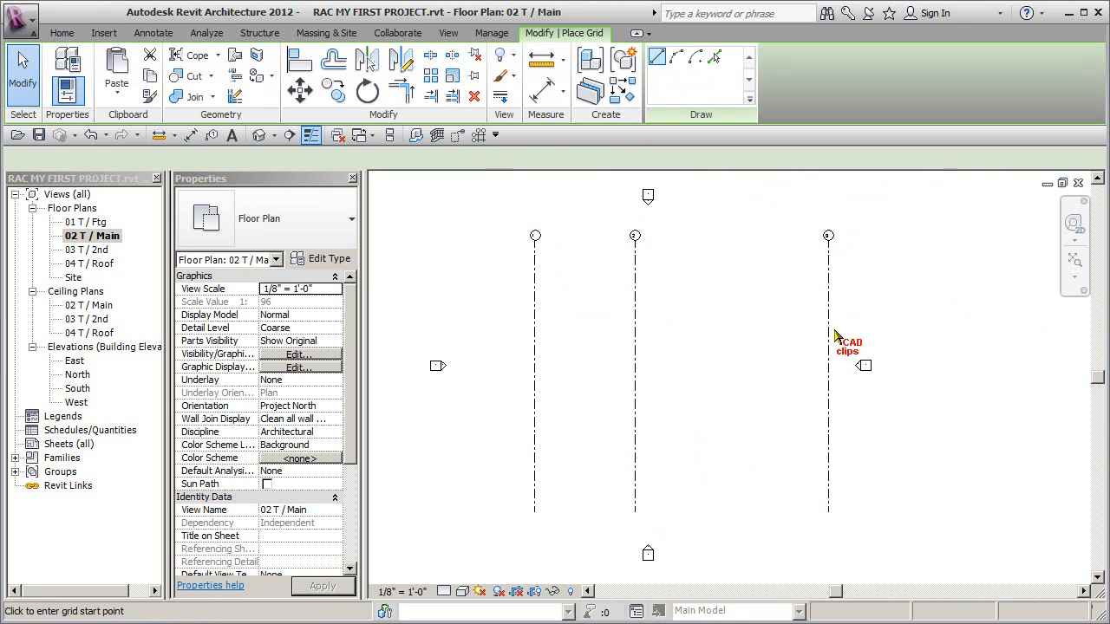
click(857, 293)
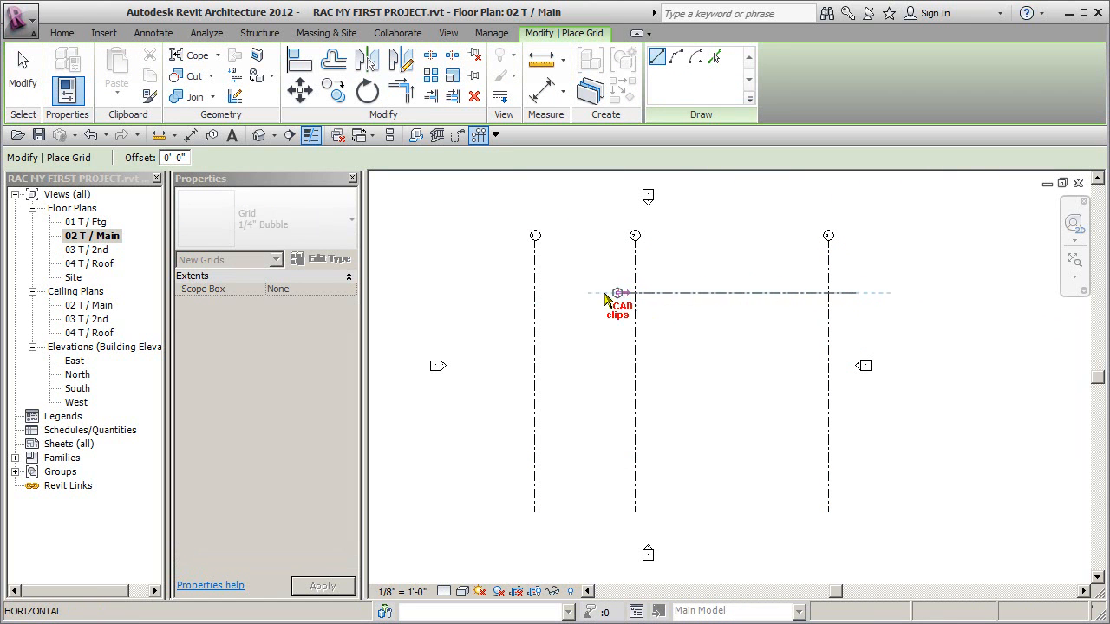
click(518, 334)
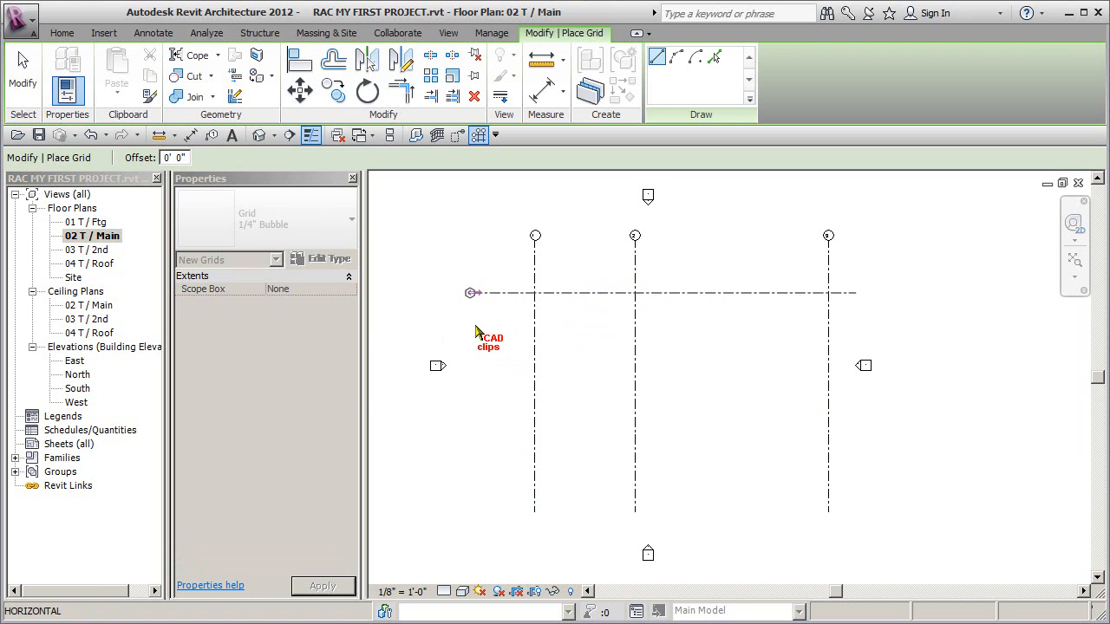
click(477, 293)
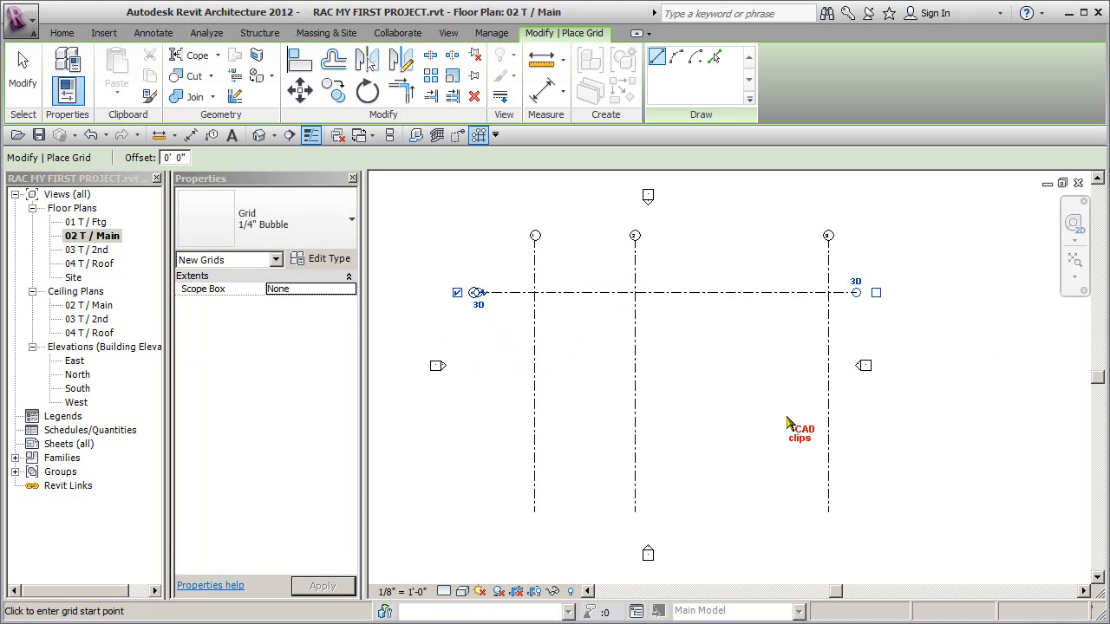
Draw two more horizontal grid lines aligned with the first one's ends, about 40'-6" and a further 41'-6" below it, and check the bubbles.
click(857, 398)
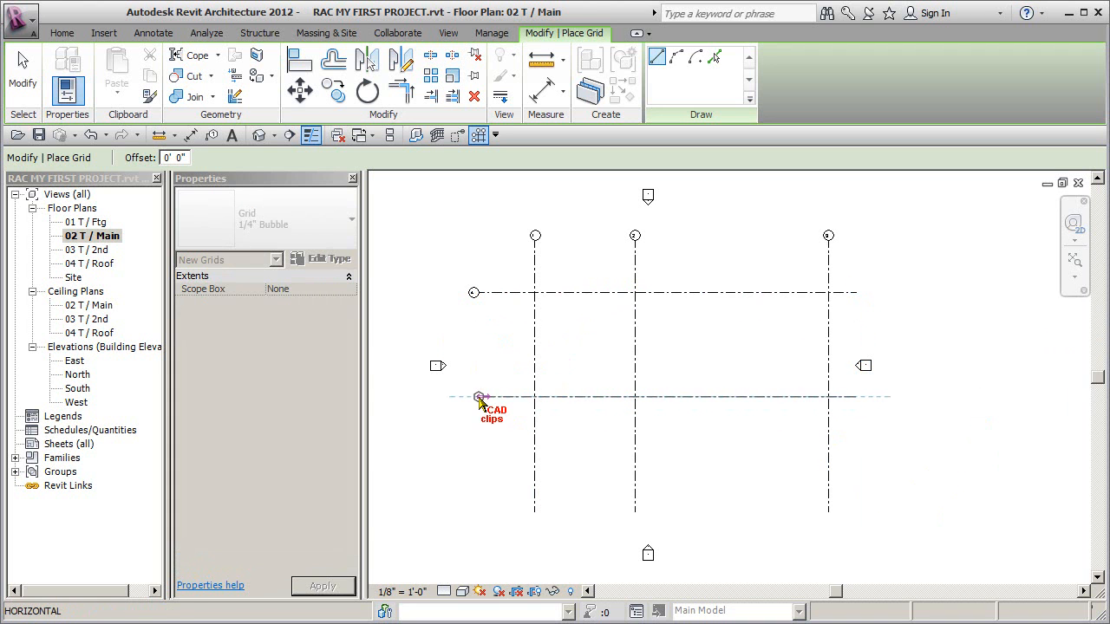
click(477, 397)
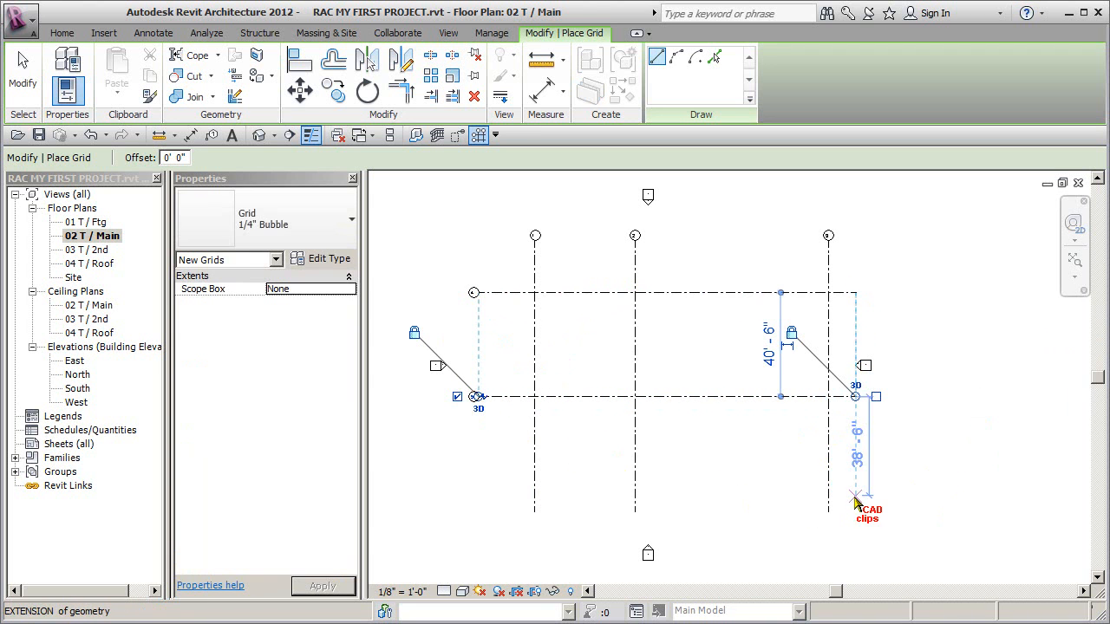
click(889, 503)
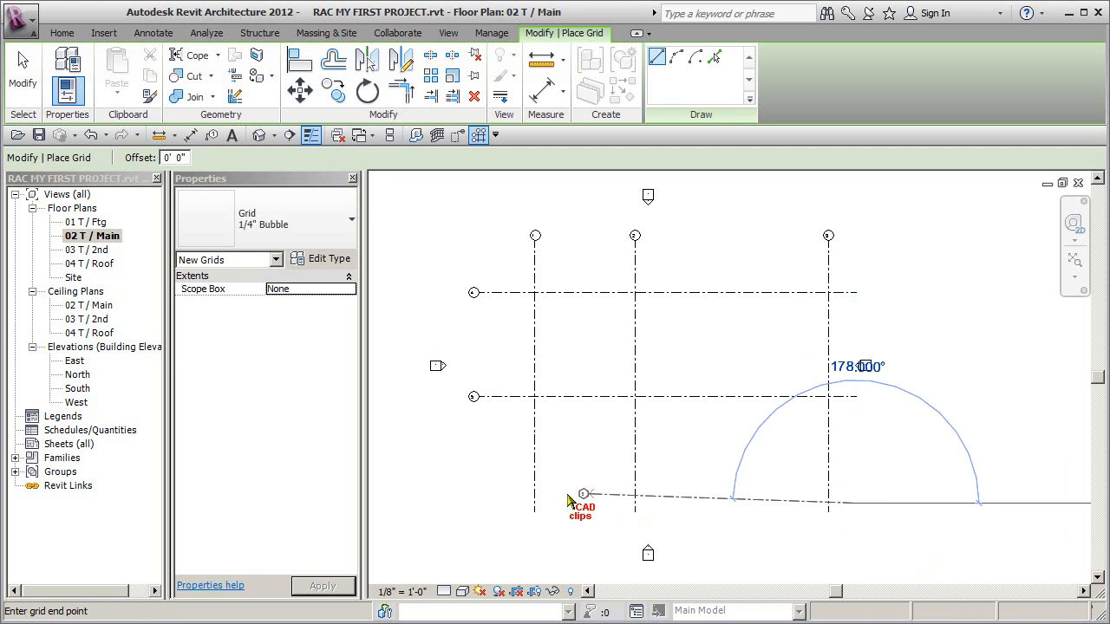
click(475, 503)
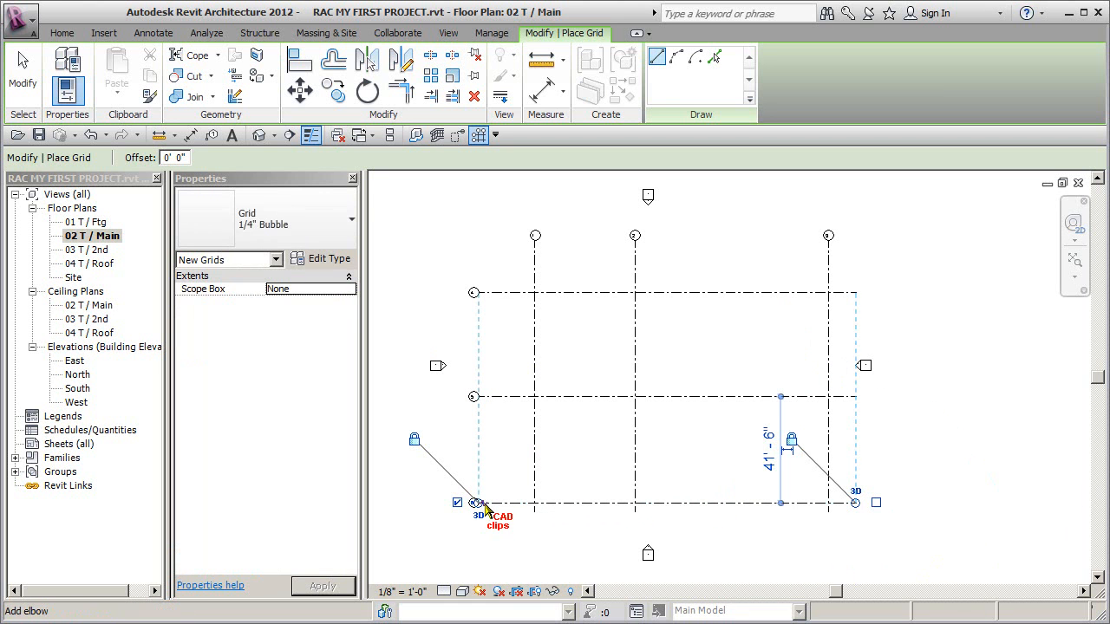
key(Escape)
key(Escape)
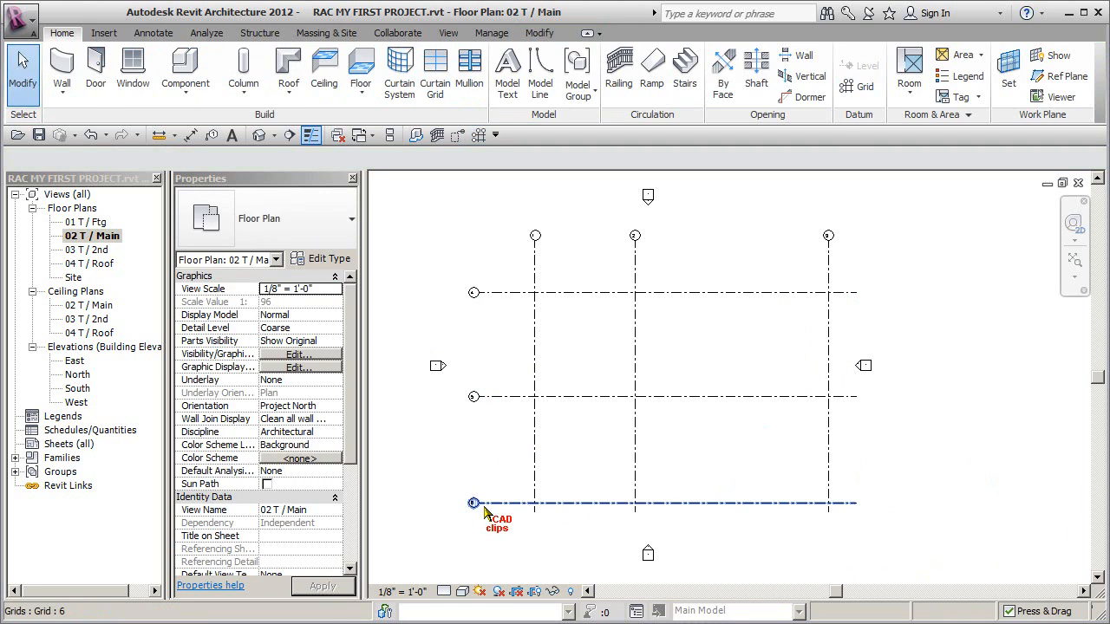
scroll(486, 317, up, 3)
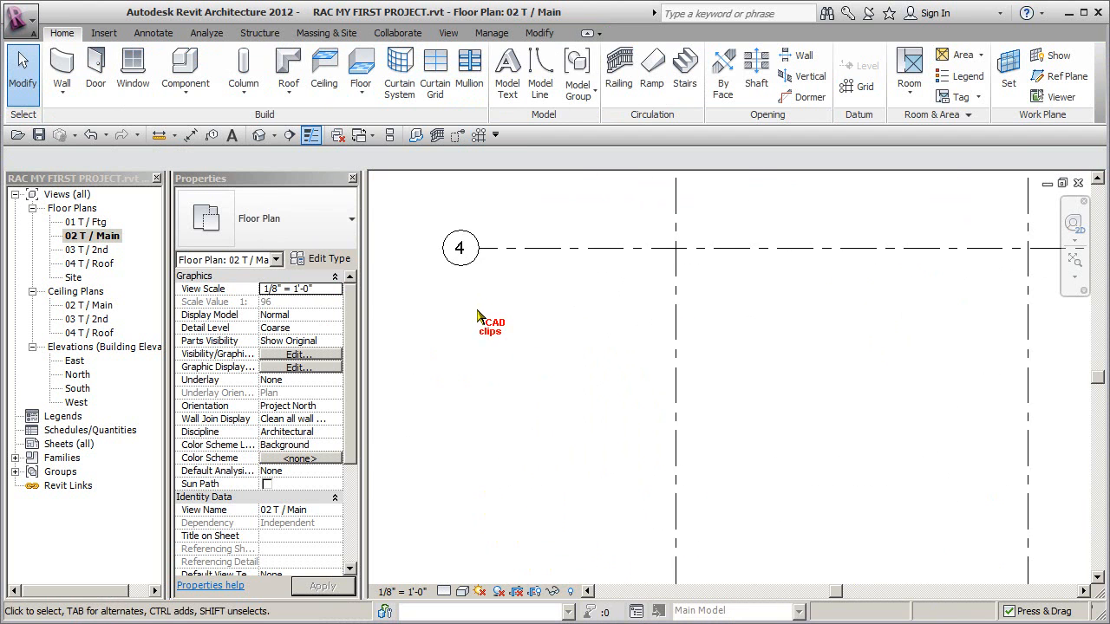
middle_drag(535, 442, 528, 488)
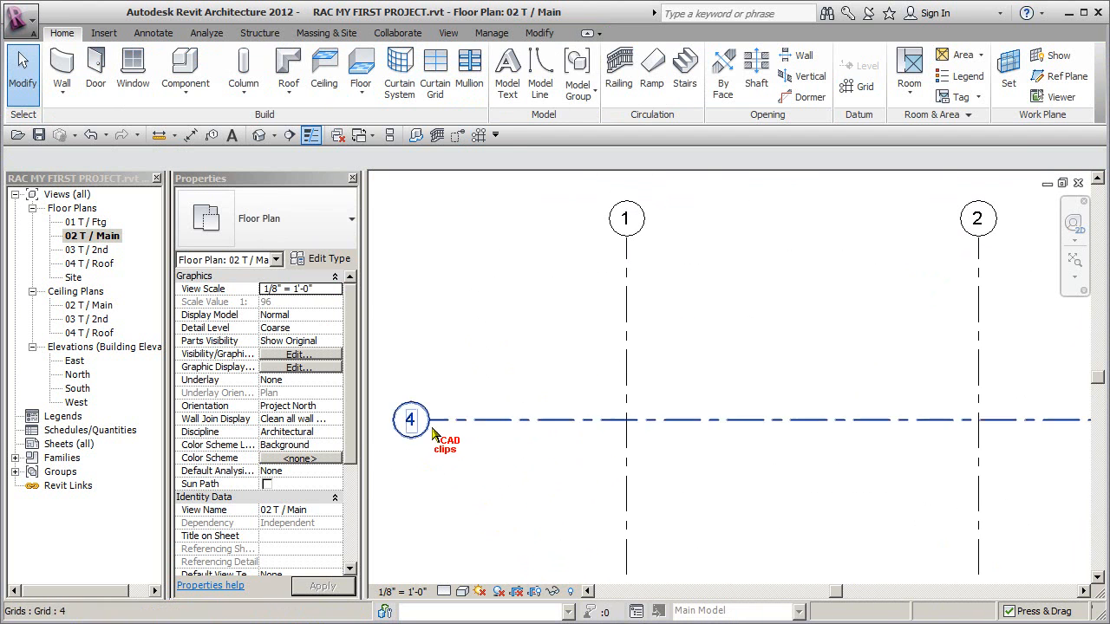
Examine the horizontal grids' west ends and select grid 4 to check how its bubble end lines up with the others.
middle_drag(824, 378, 500, 374)
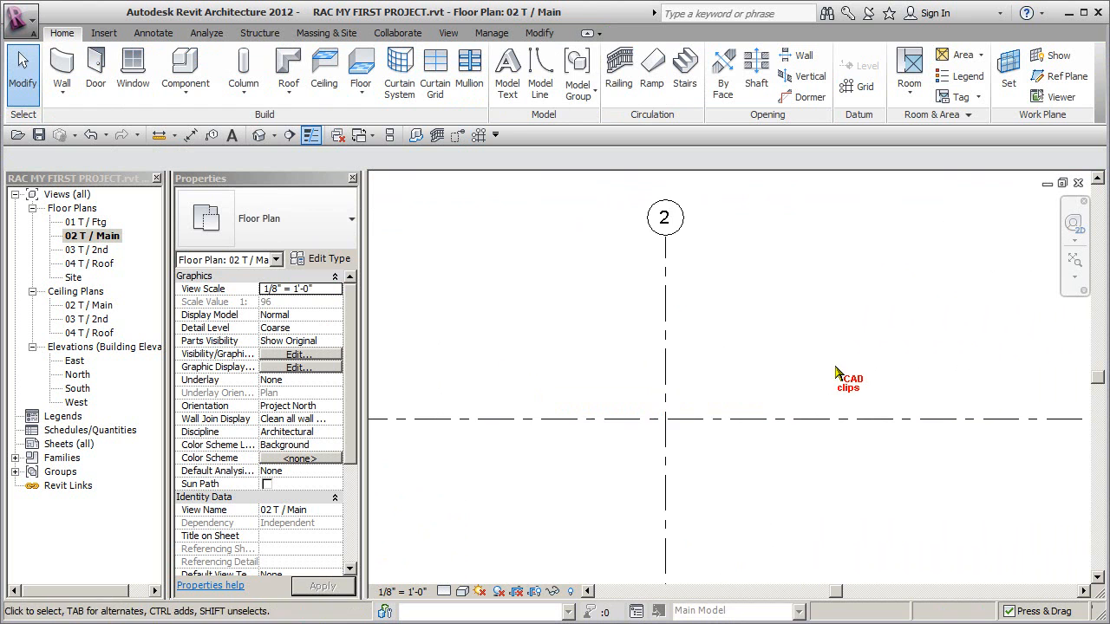
scroll(825, 376, down, 1)
mouse_move(825, 376)
middle_down()
mouse_move(664, 366)
mouse_move(838, 346)
mouse_move(870, 331)
middle_up()
middle_drag(746, 361, 905, 328)
middle_drag(619, 367, 698, 354)
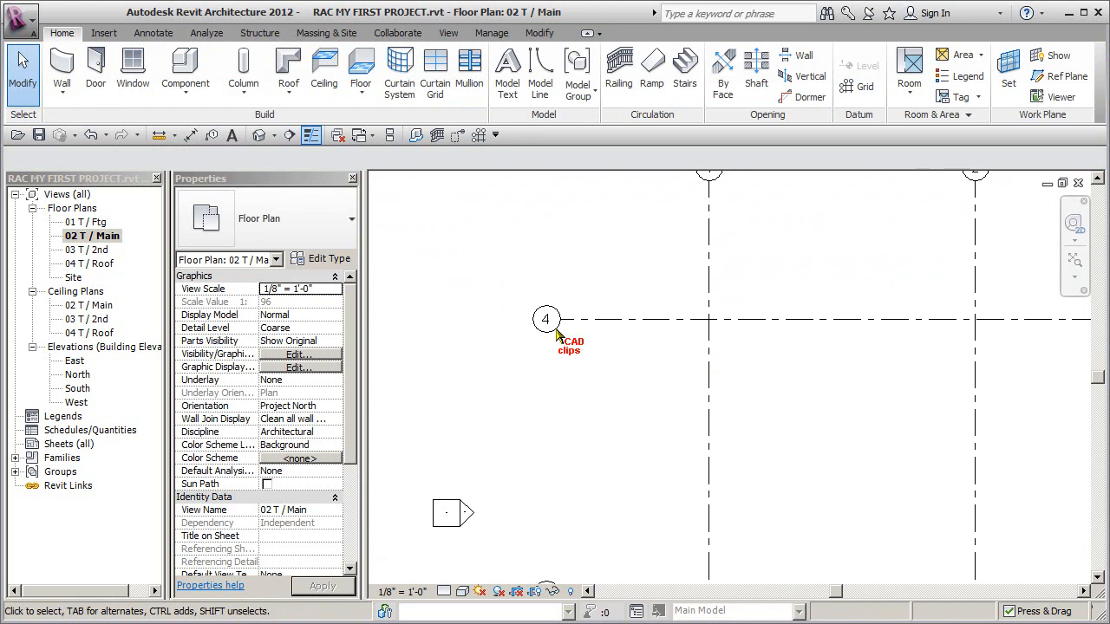
click(559, 321)
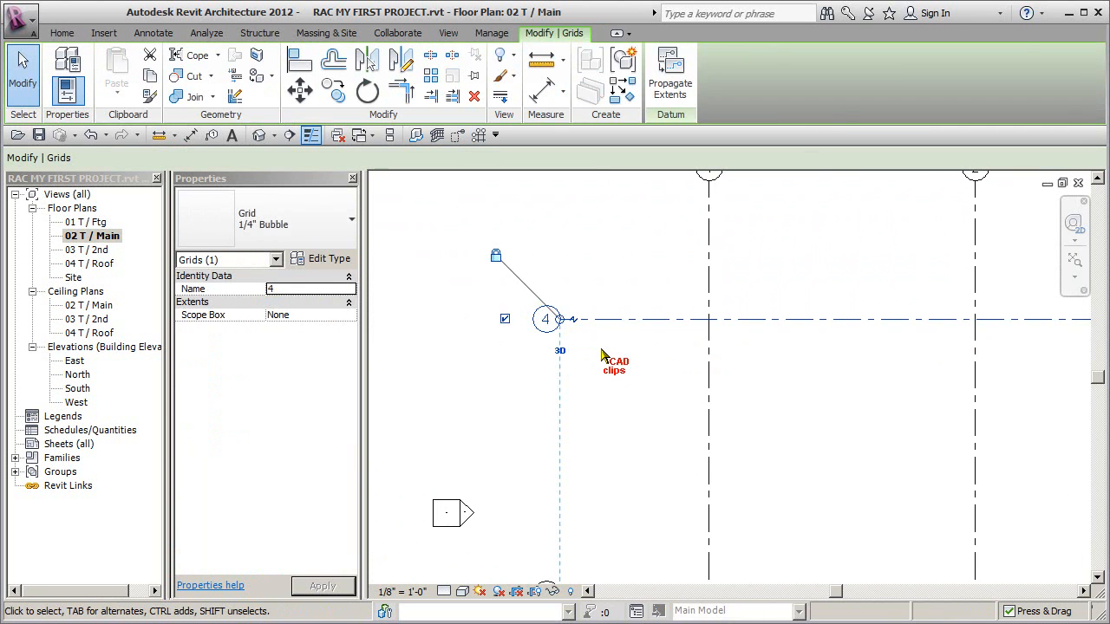
click(601, 356)
scroll(602, 360, down, 2)
middle_drag(642, 351, 461, 349)
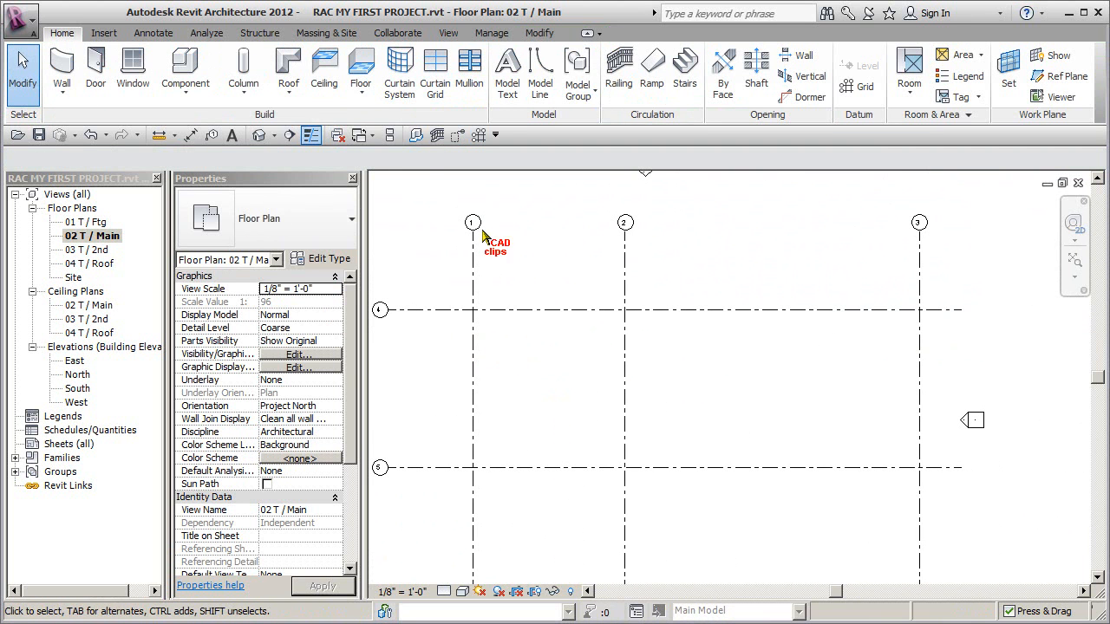
Draw a horizontal grid from east to west between grids 4 and 5, name it A, and draw another below it.
key(g)
key(r)
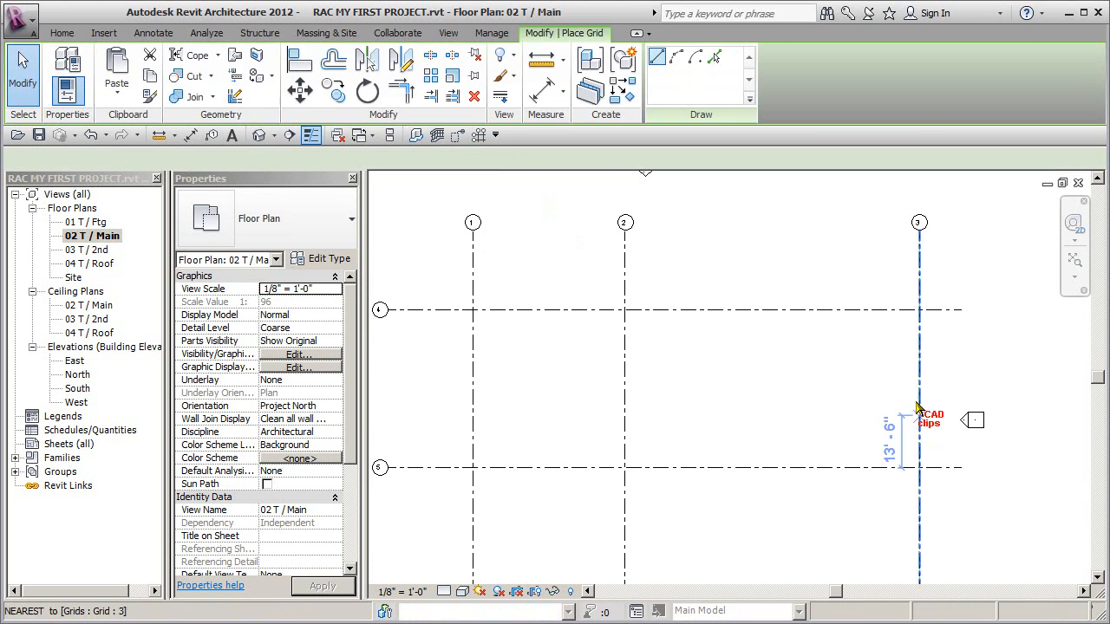
middle_drag(806, 371, 978, 376)
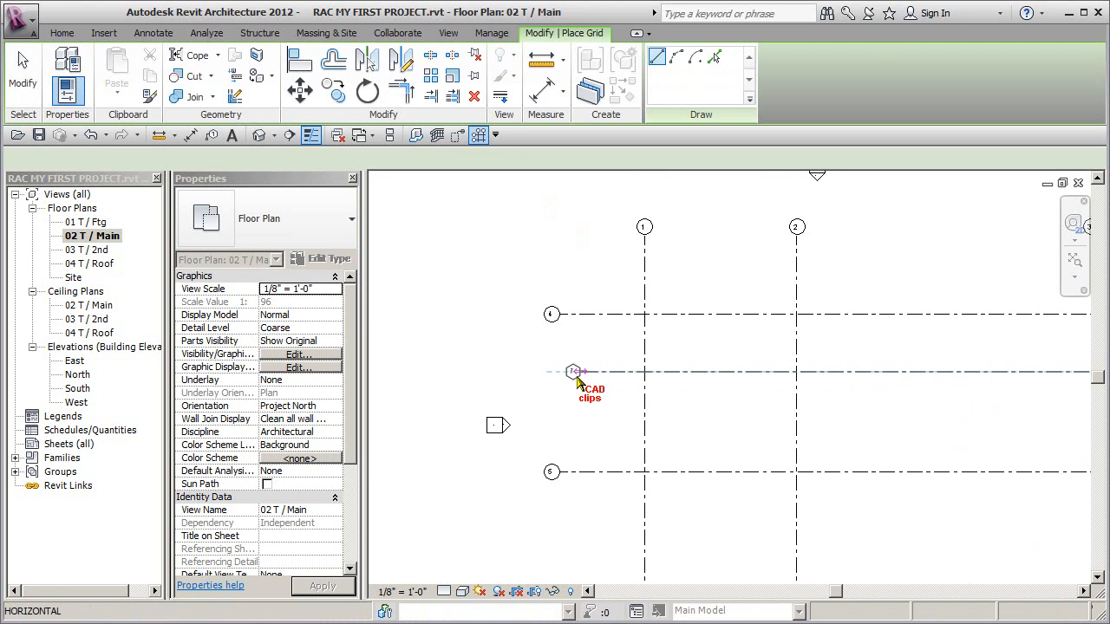
click(570, 377)
text(7)
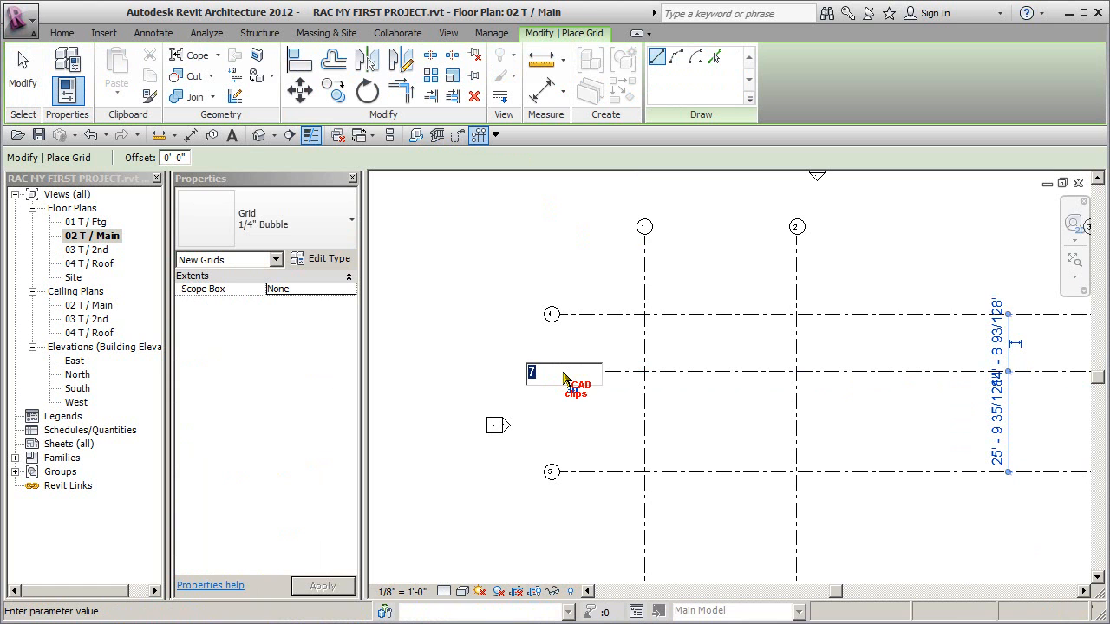
key(Return)
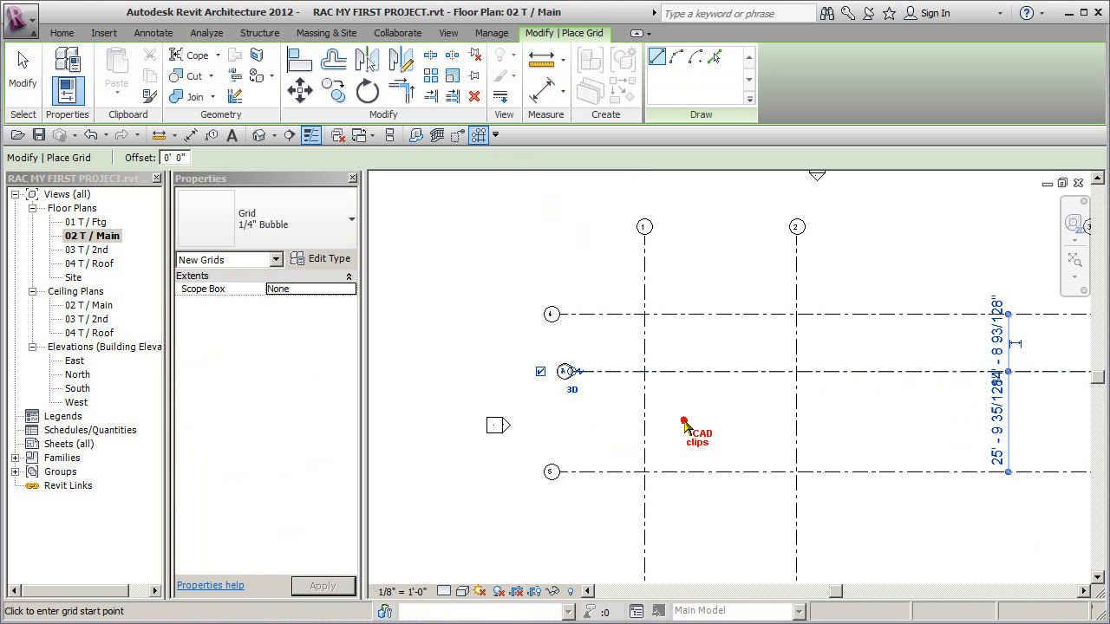
click(860, 429)
click(572, 428)
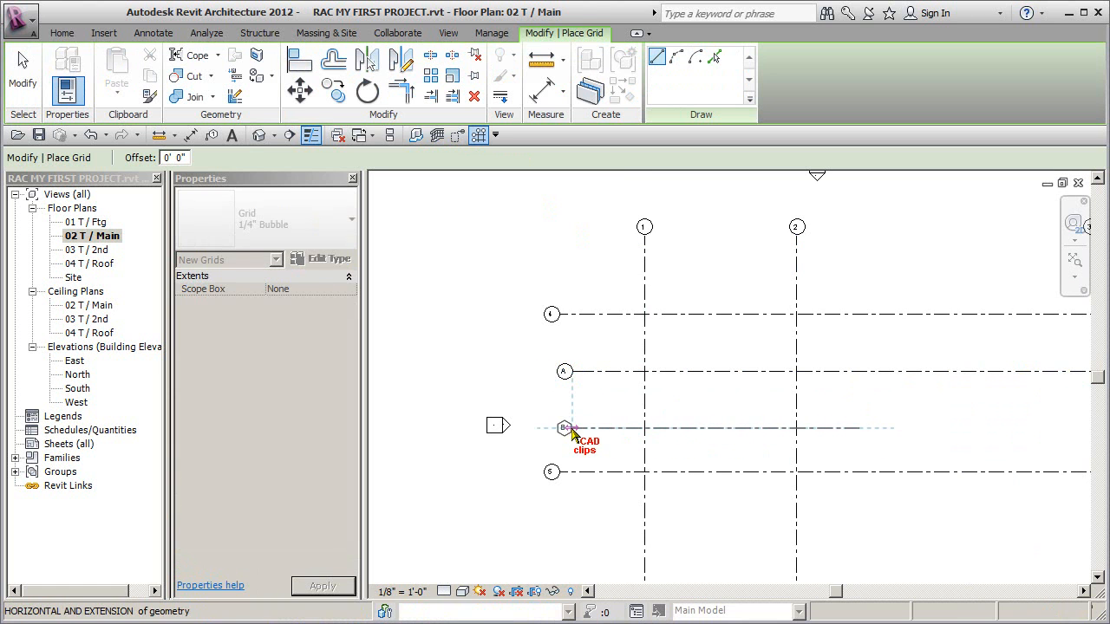
Draw a short vertical grid from south to north on grid 1, from below grid B to above grid A.
scroll(577, 449, up, 4)
click(732, 450)
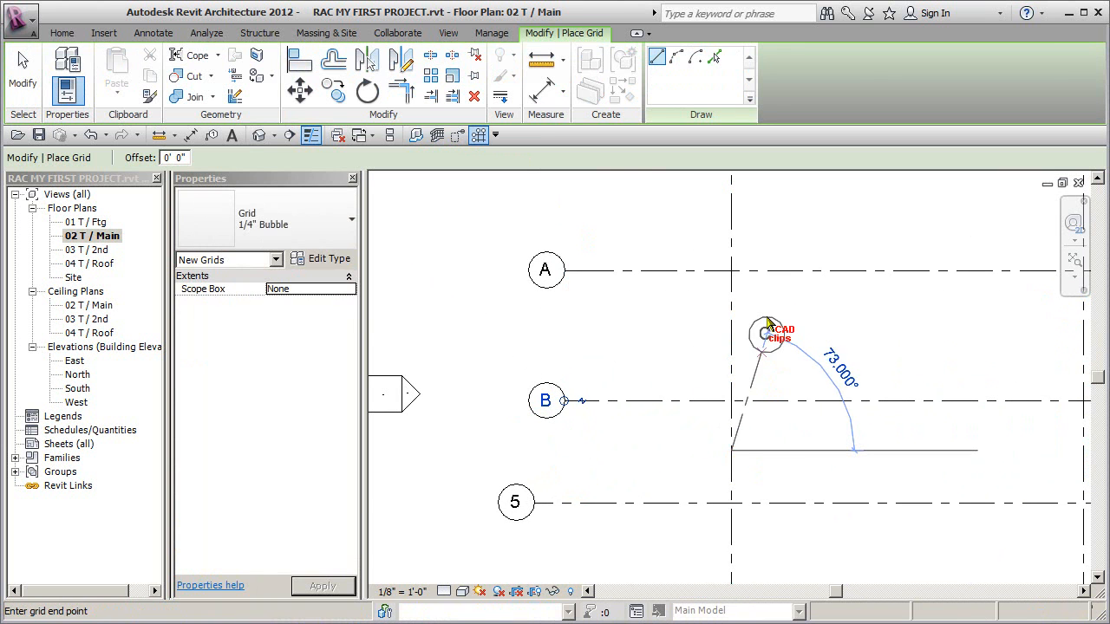
click(733, 228)
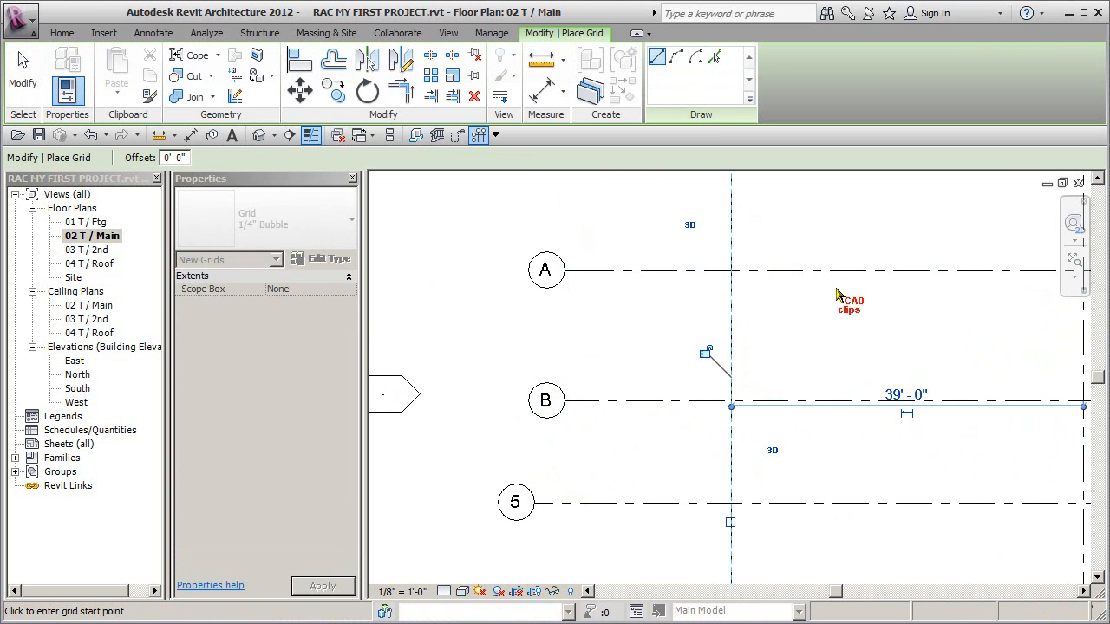
middle_drag(800, 327, 638, 384)
Draw a short west-to-east grid above grid A, name it M, and draw another between grids A and B.
click(568, 282)
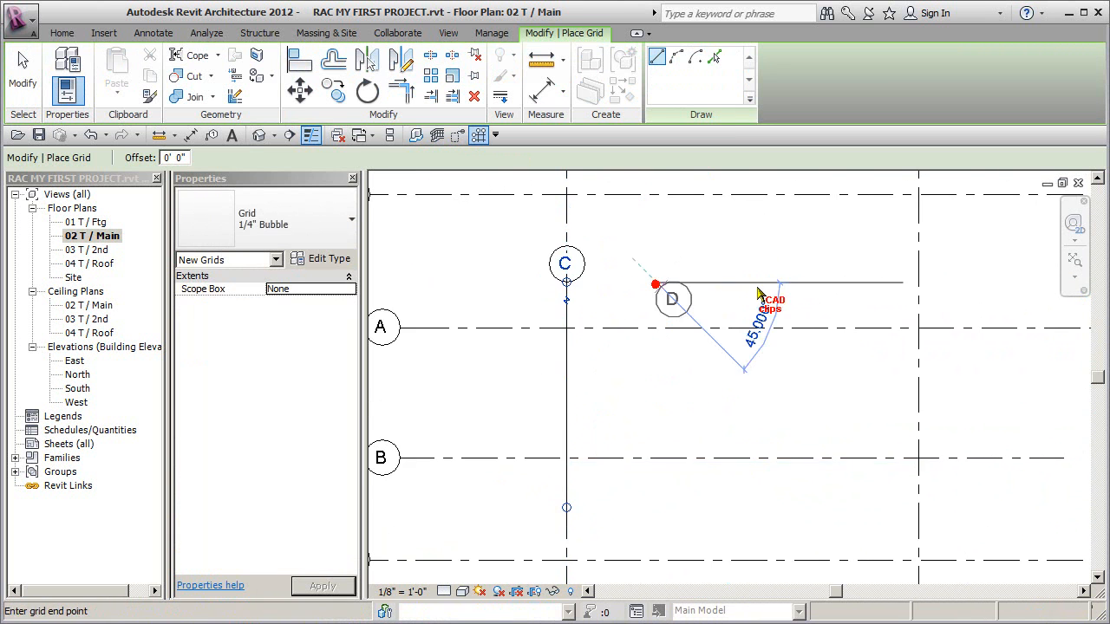
click(770, 293)
click(791, 284)
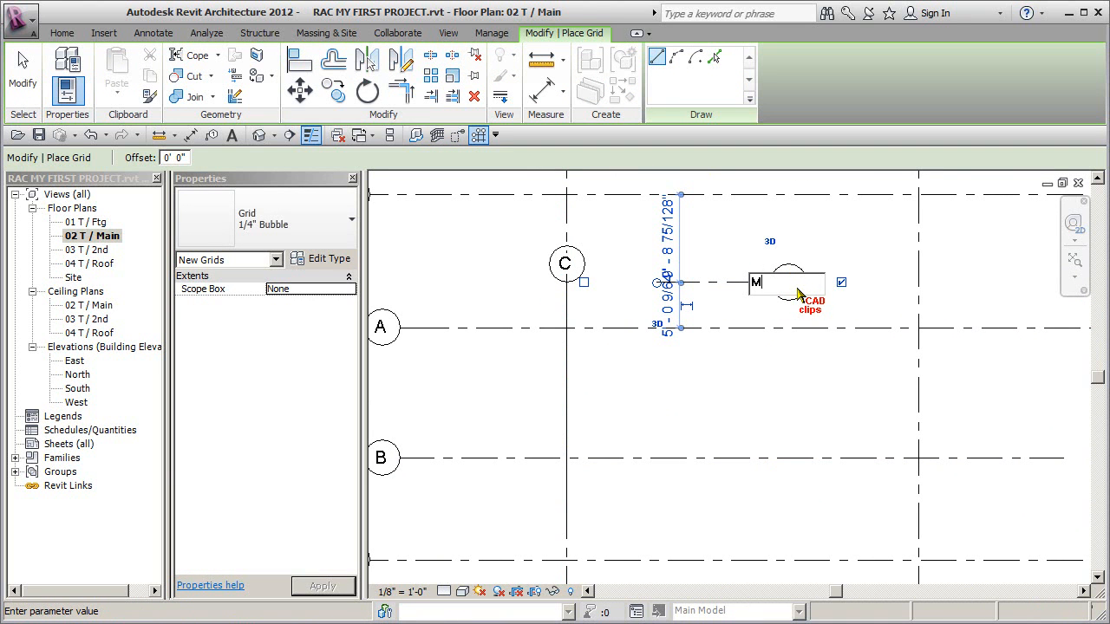
click(753, 384)
click(629, 389)
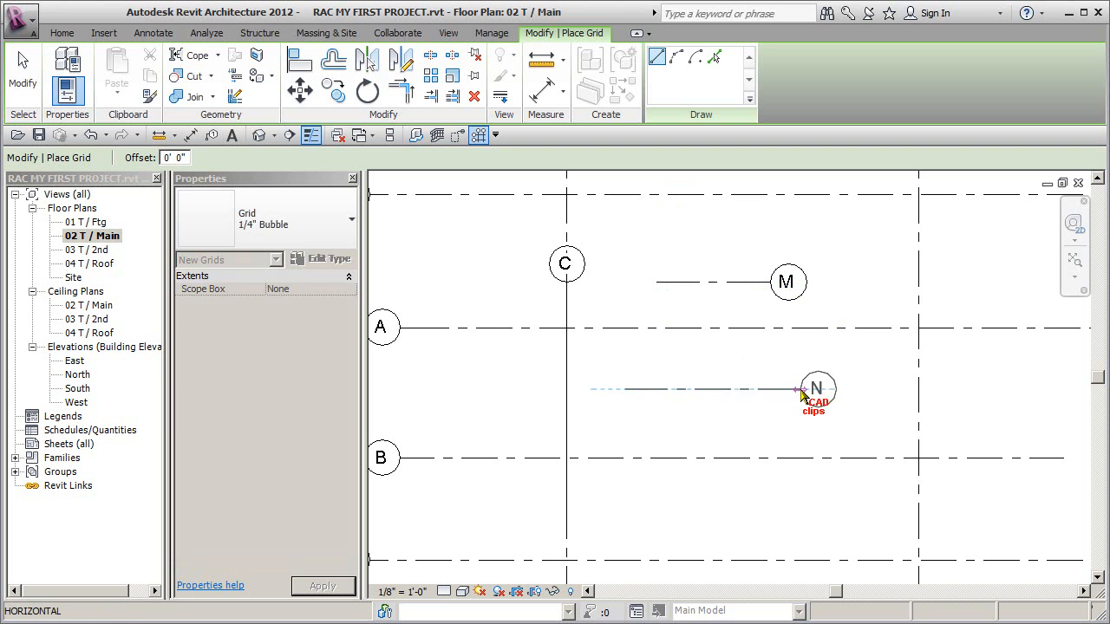
click(764, 412)
scroll(763, 416, down, 2)
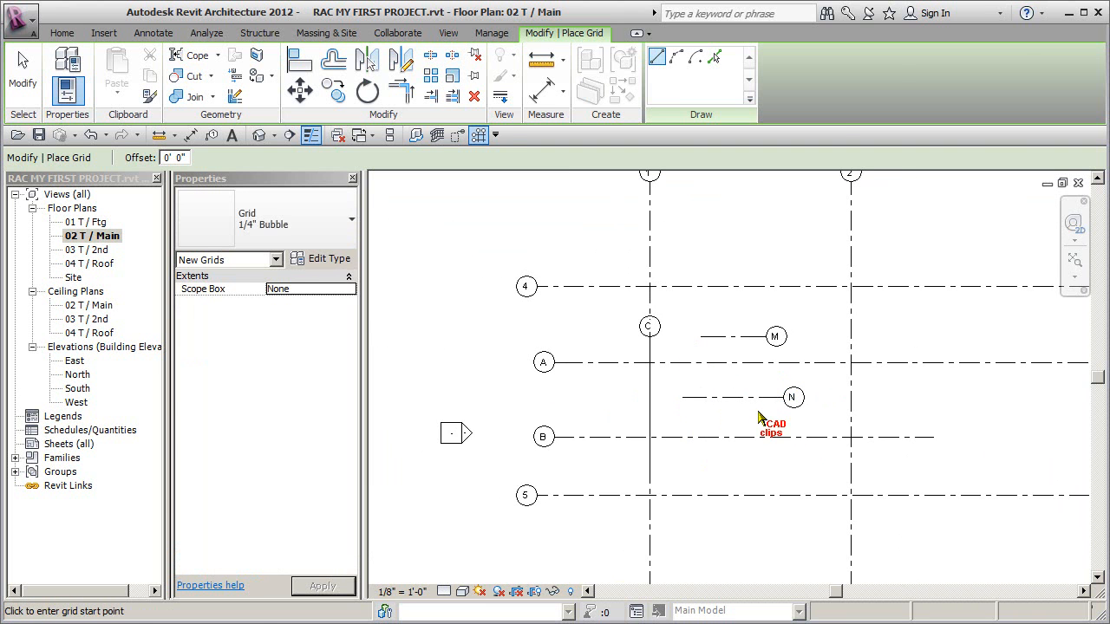
Delete the five lettered practice grids A, B, C, M and N, keeping the numbered grids 1 to 6.
key(Escape)
key(Escape)
scroll(758, 412, down, 2)
middle_drag(758, 412, 582, 338)
scroll(605, 396, down, 1)
click(585, 302)
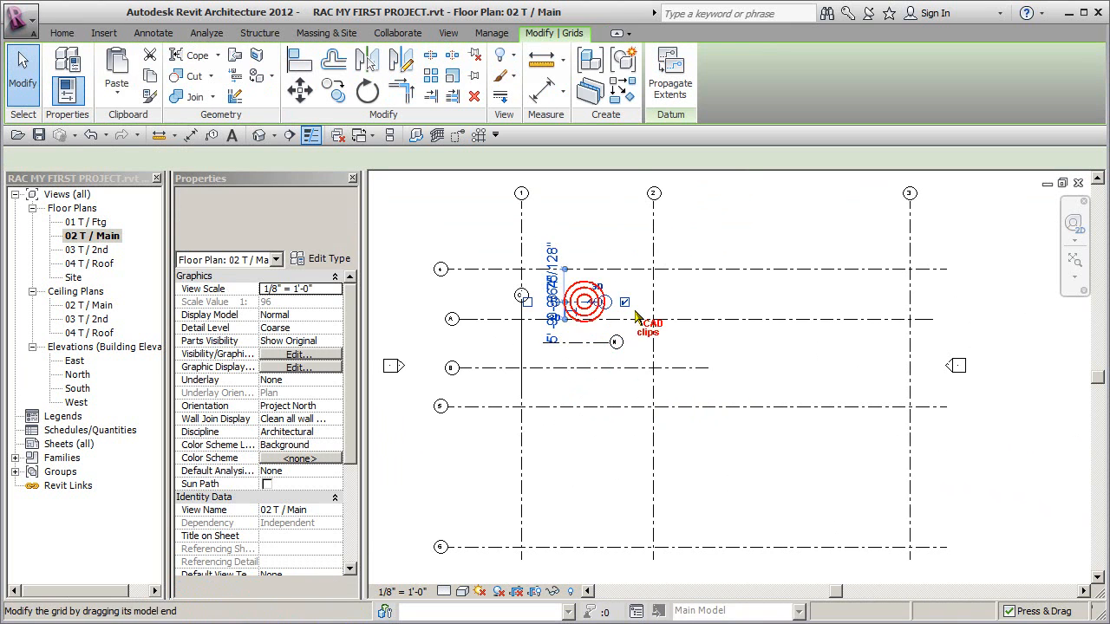
ctrl+click(595, 343)
ctrl+click(600, 369)
ctrl+click(521, 337)
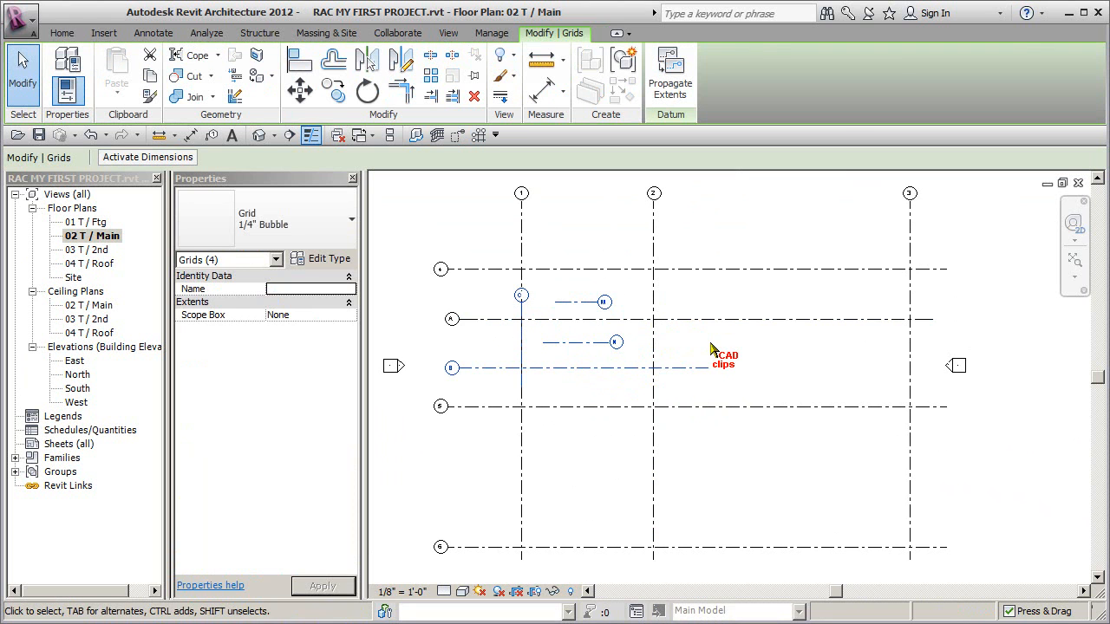
key(Delete)
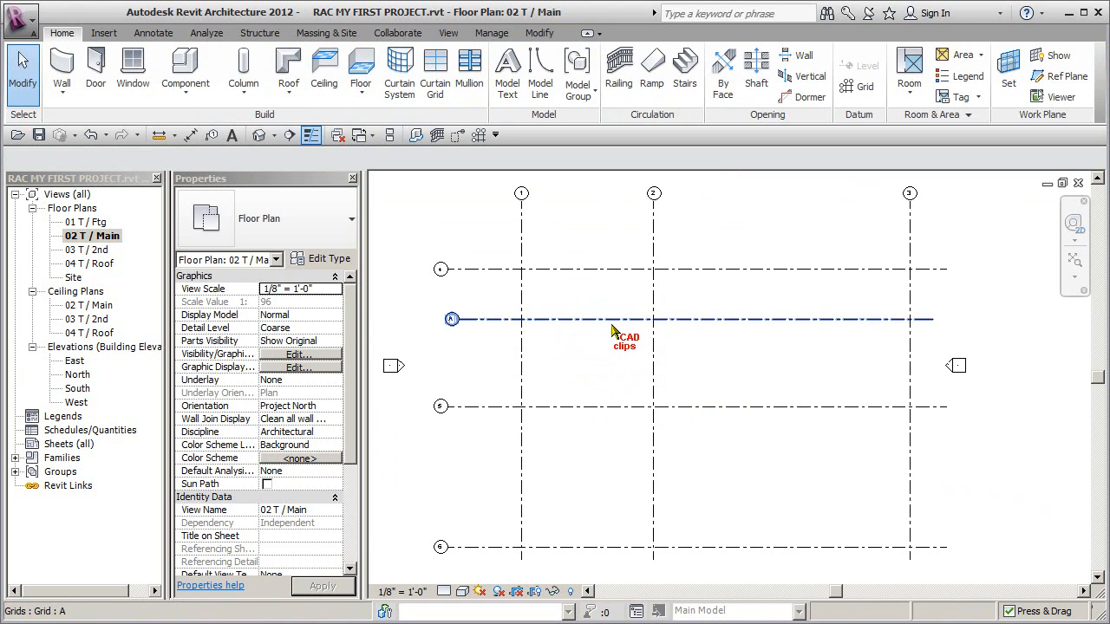
click(611, 323)
key(Delete)
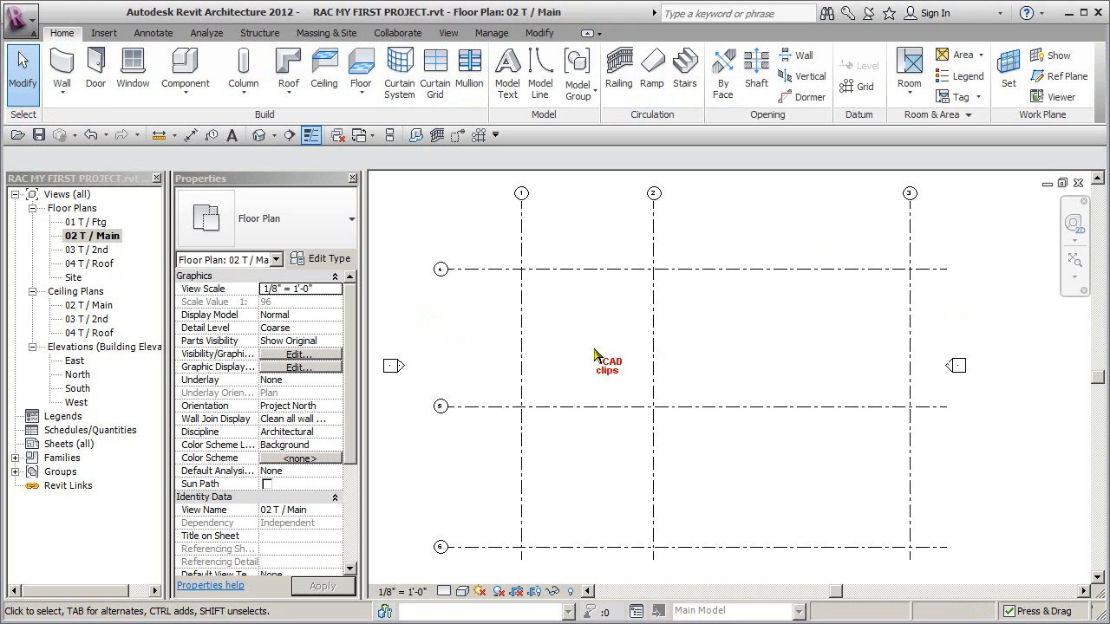
Select grids 1, 2 and 5 together with a crossing window, and clear the selection.
drag(699, 292, 510, 427)
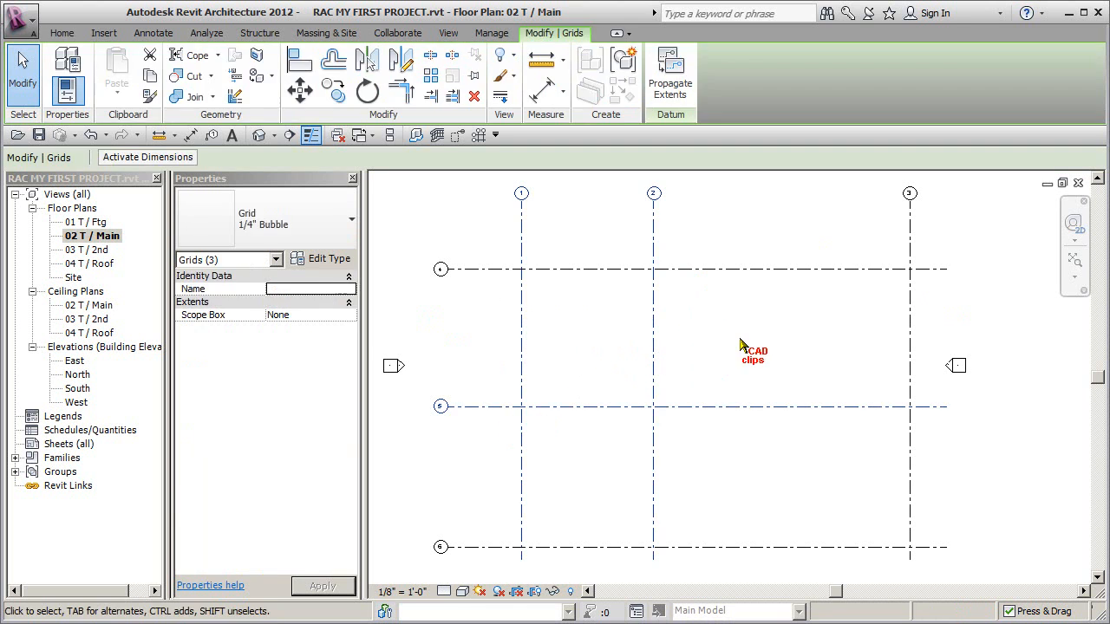
click(737, 345)
middle_drag(737, 347, 717, 345)
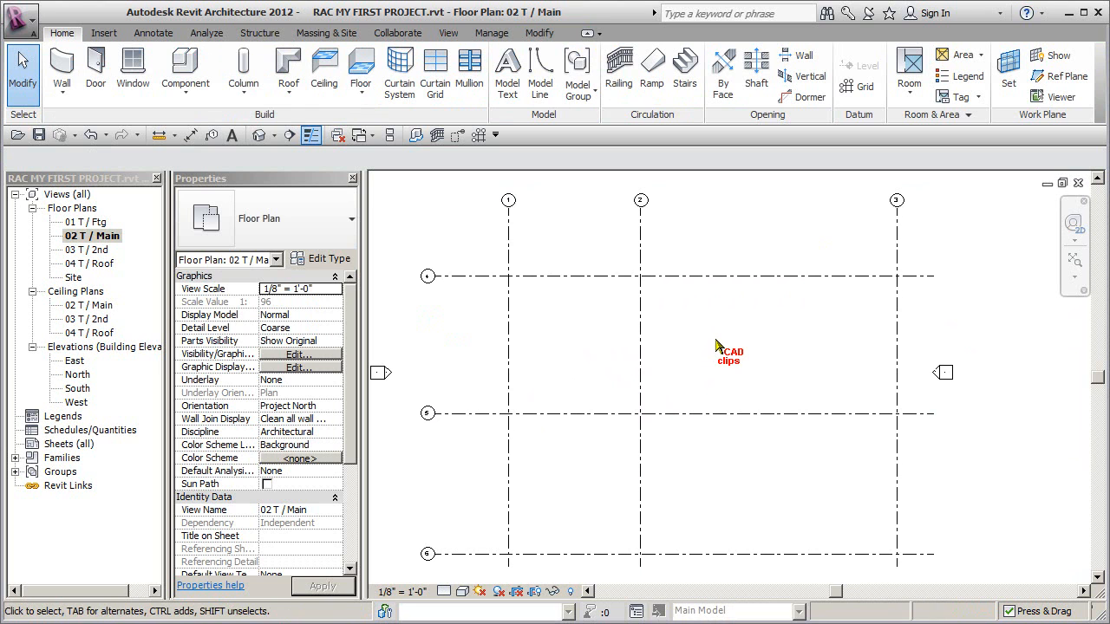
middle_click(716, 340)
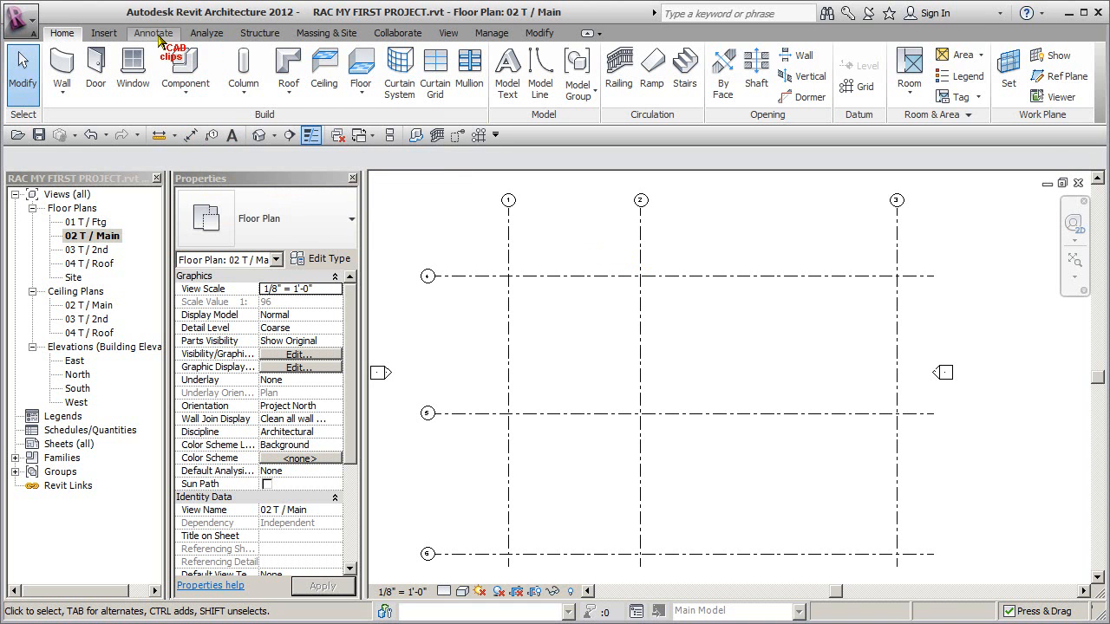
Place an aligned dimension between vertical grids 1 and 2, just above grid 4.
click(152, 33)
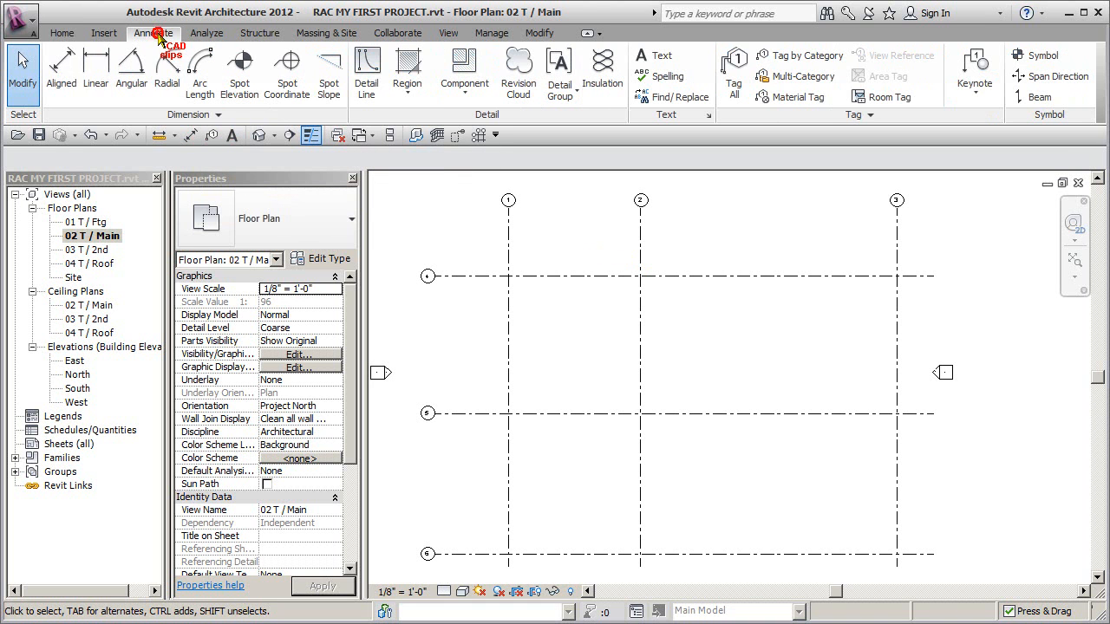
right_click(64, 59)
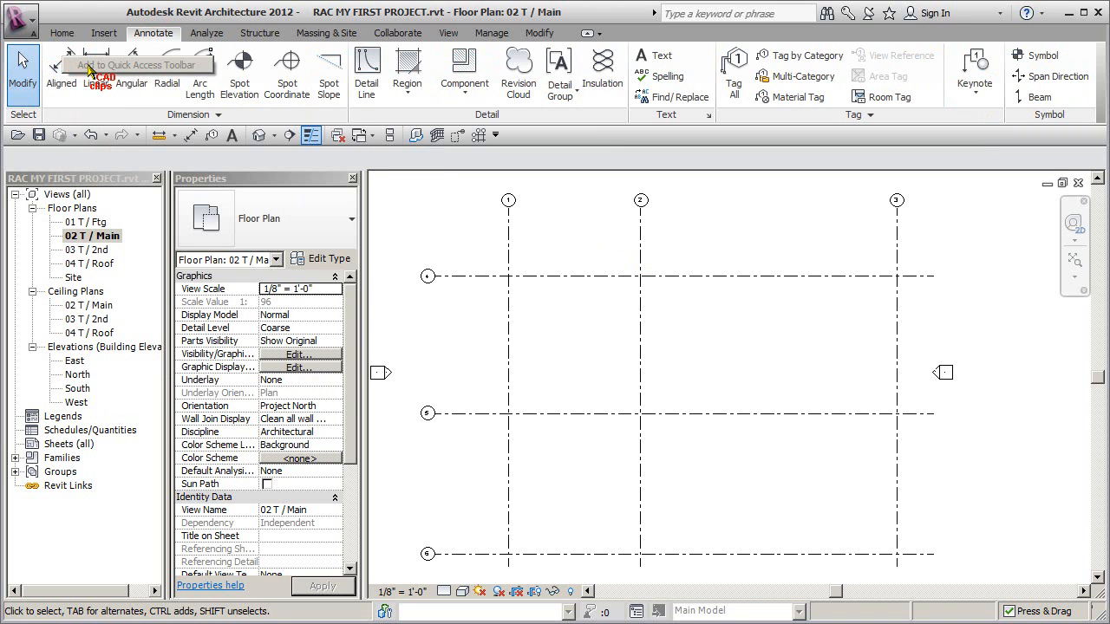
click(191, 136)
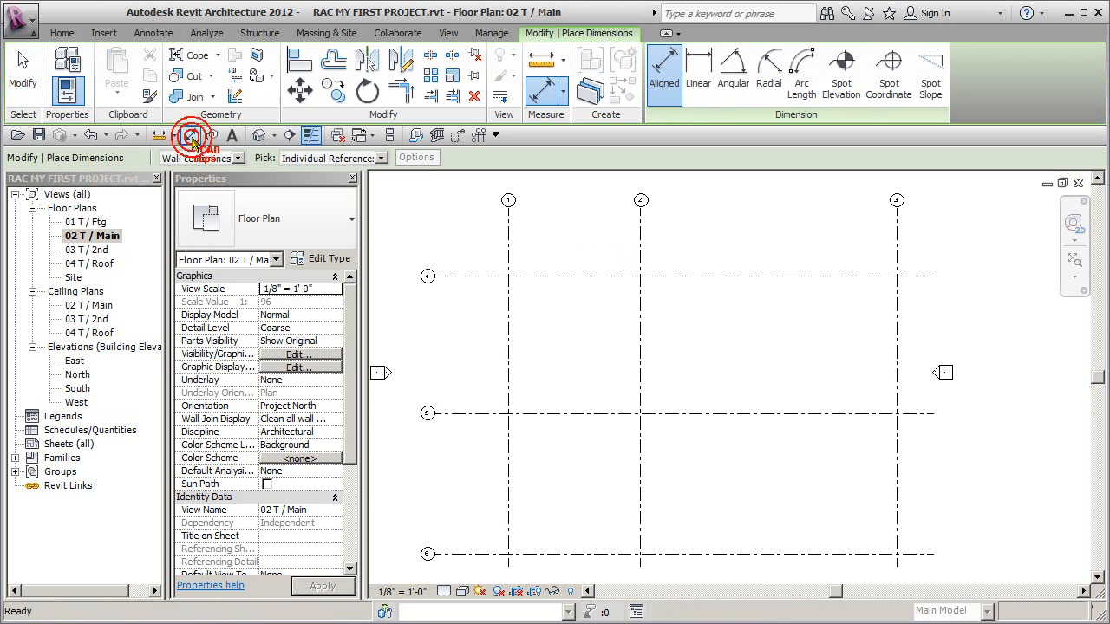
click(508, 254)
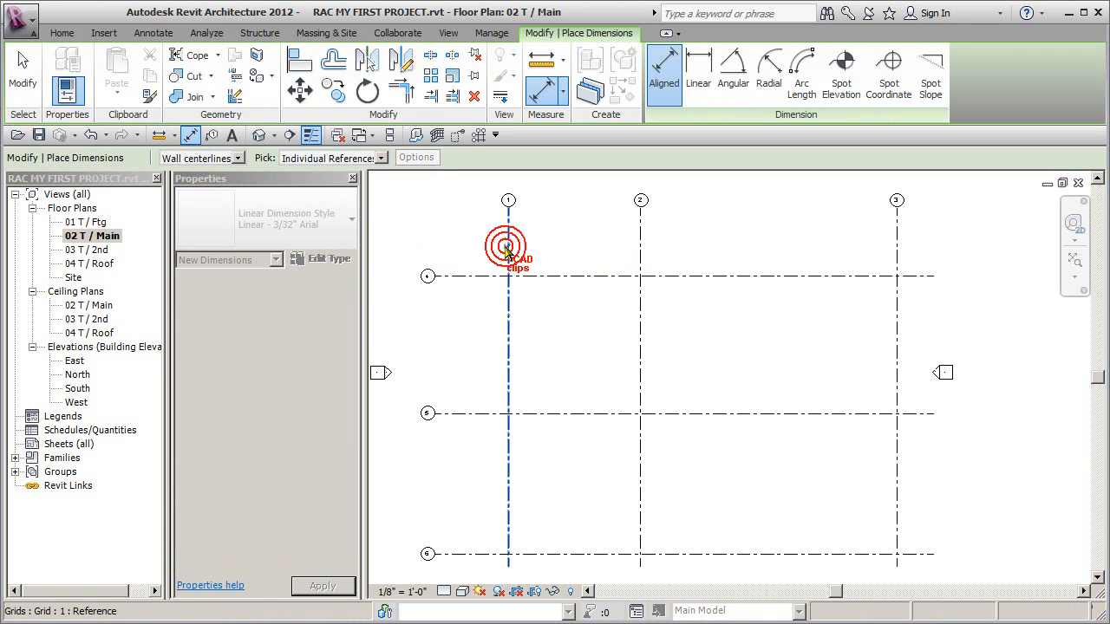
click(640, 250)
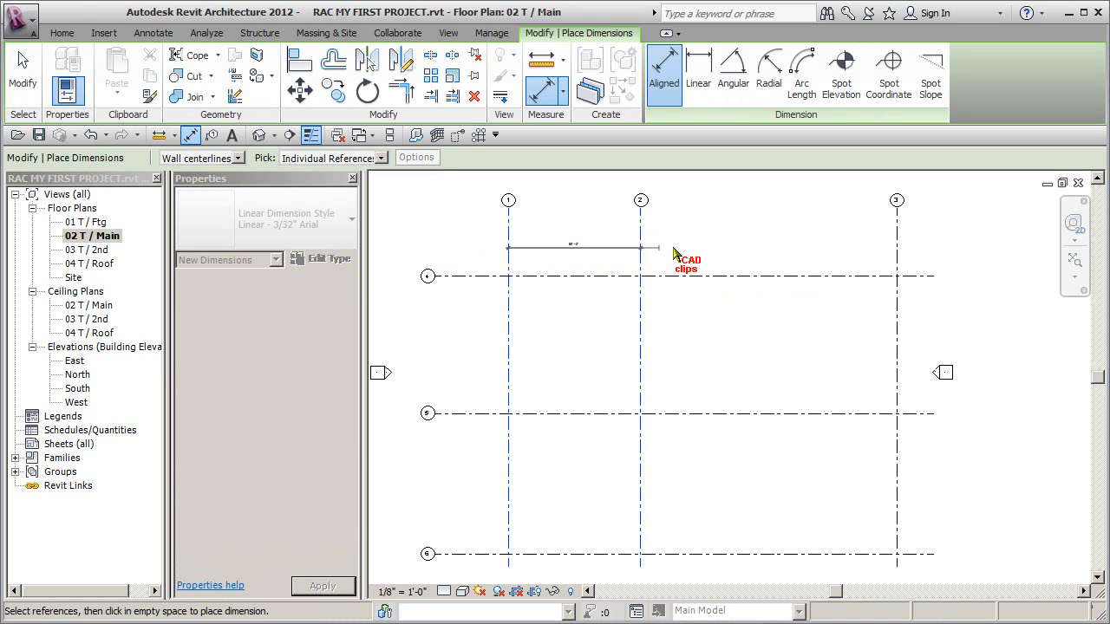
click(893, 256)
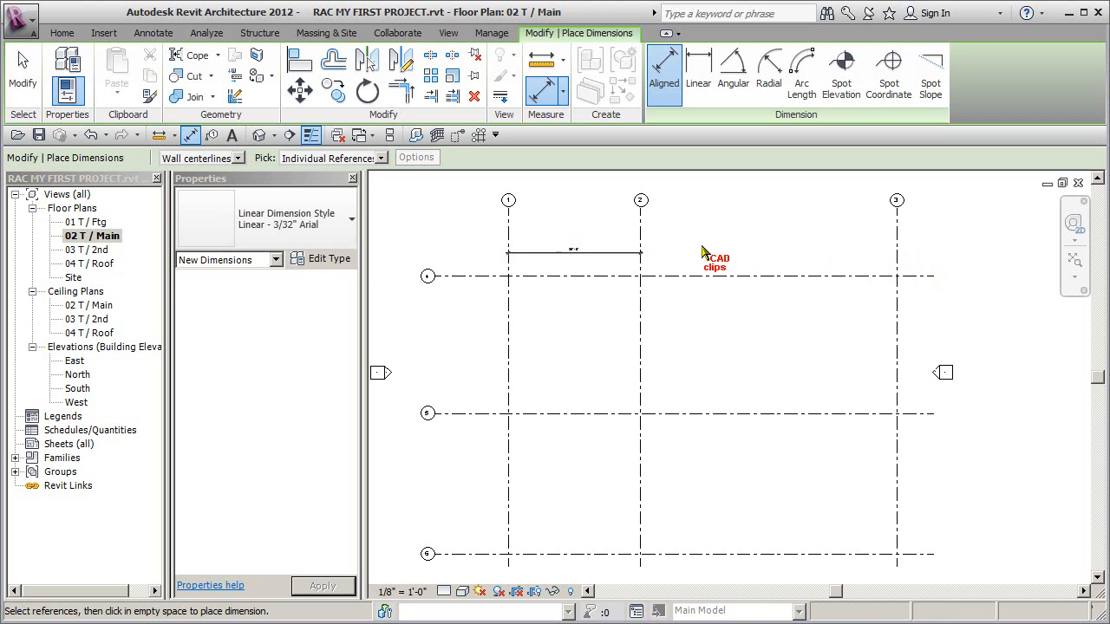
key(Escape)
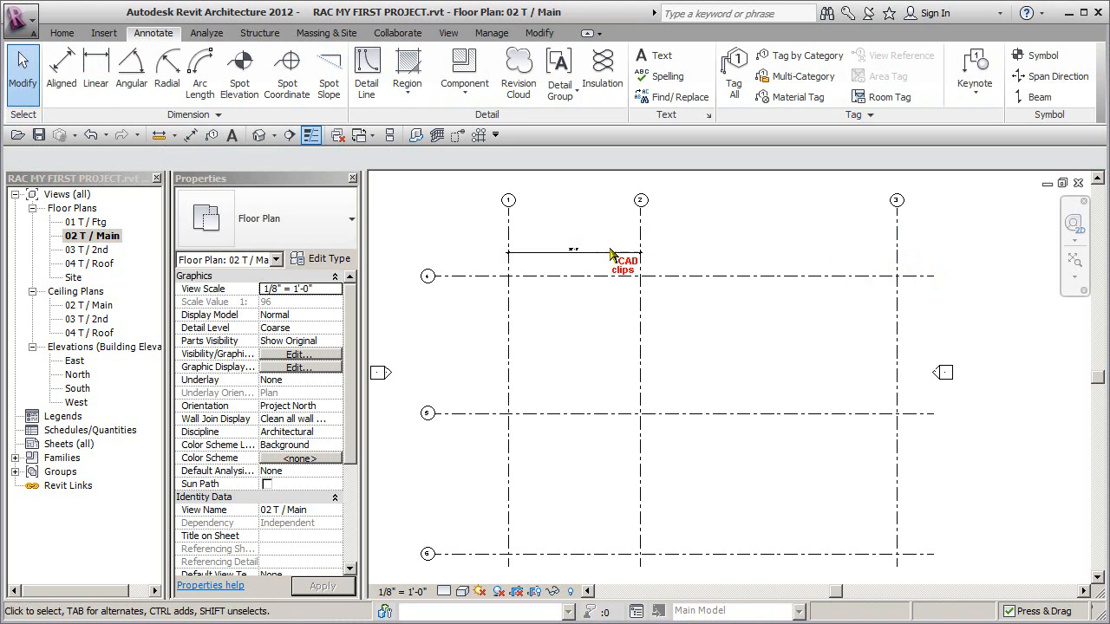
Add grid 3 to the dimension string by editing its witness lines, and move the string up closer to the grid bubbles.
click(608, 258)
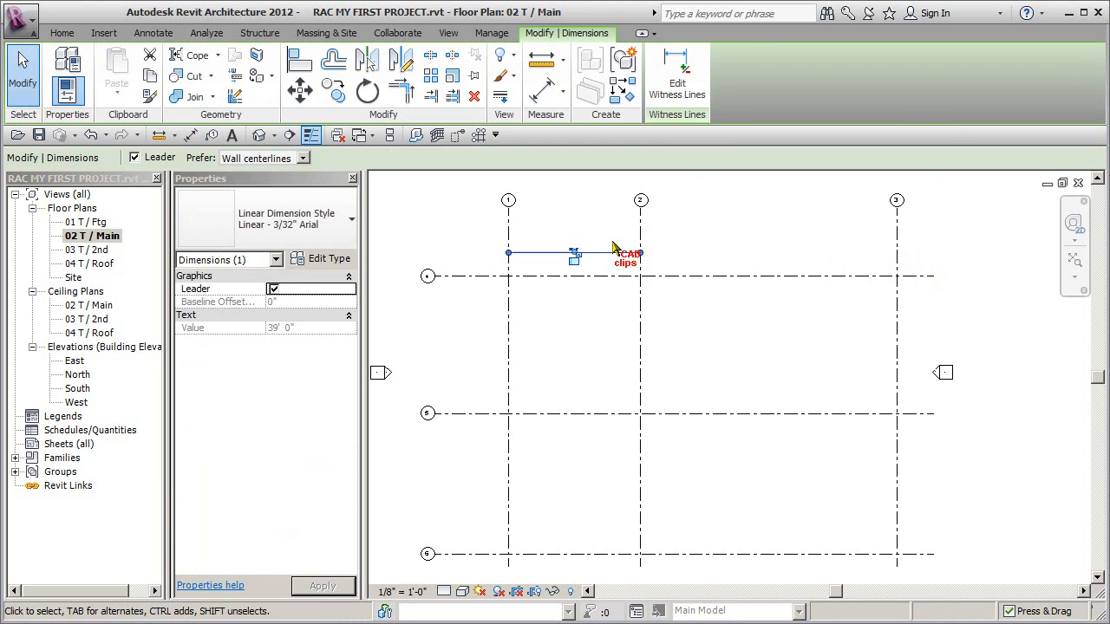
click(685, 86)
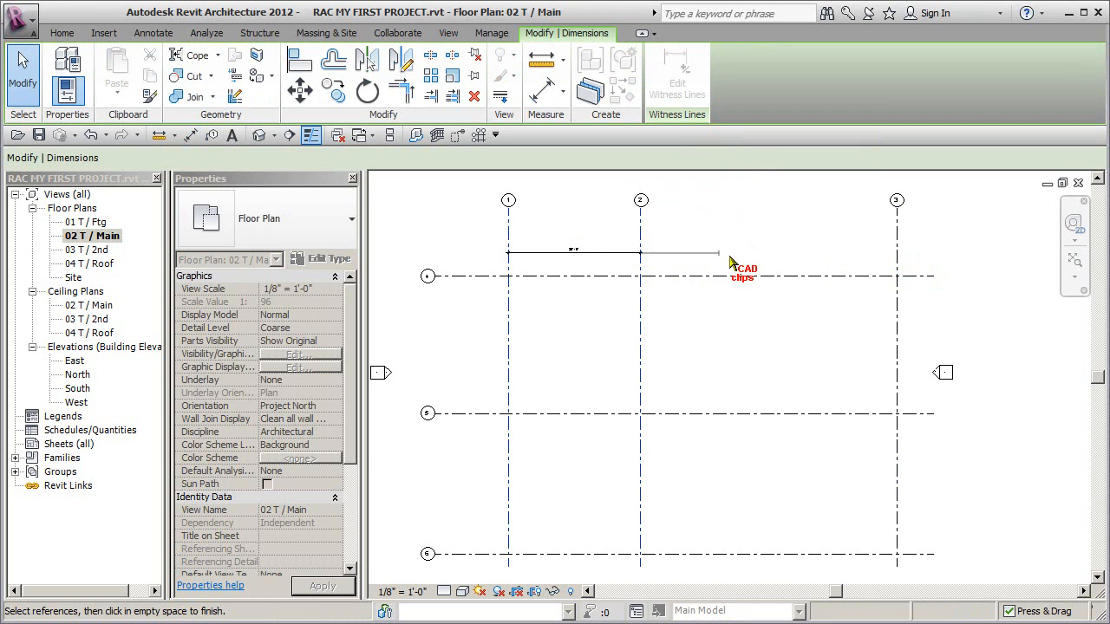
click(898, 263)
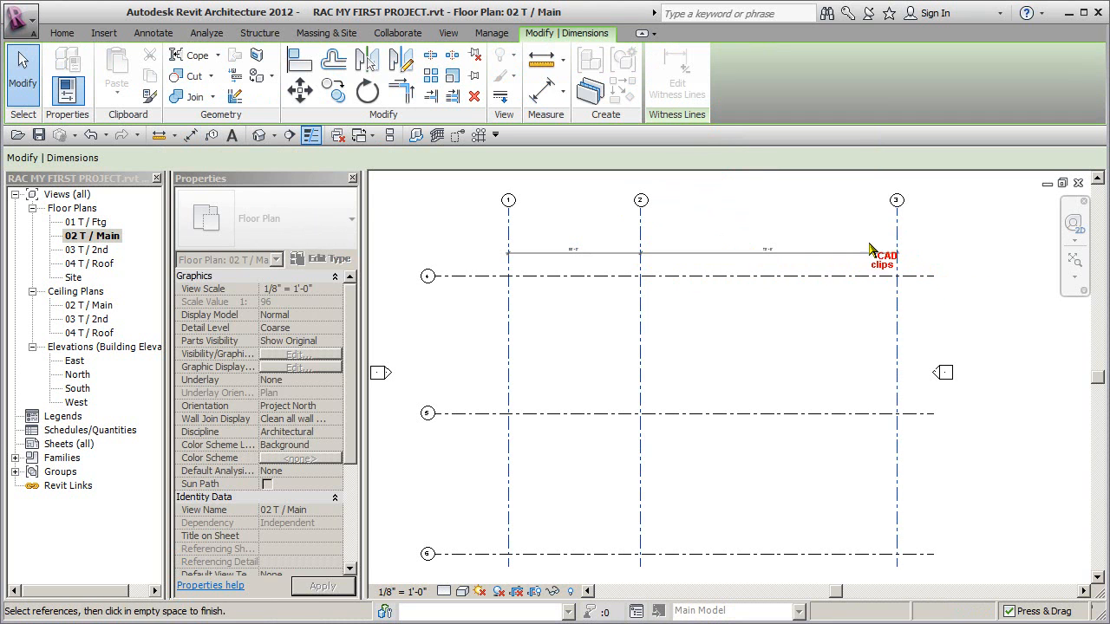
click(806, 218)
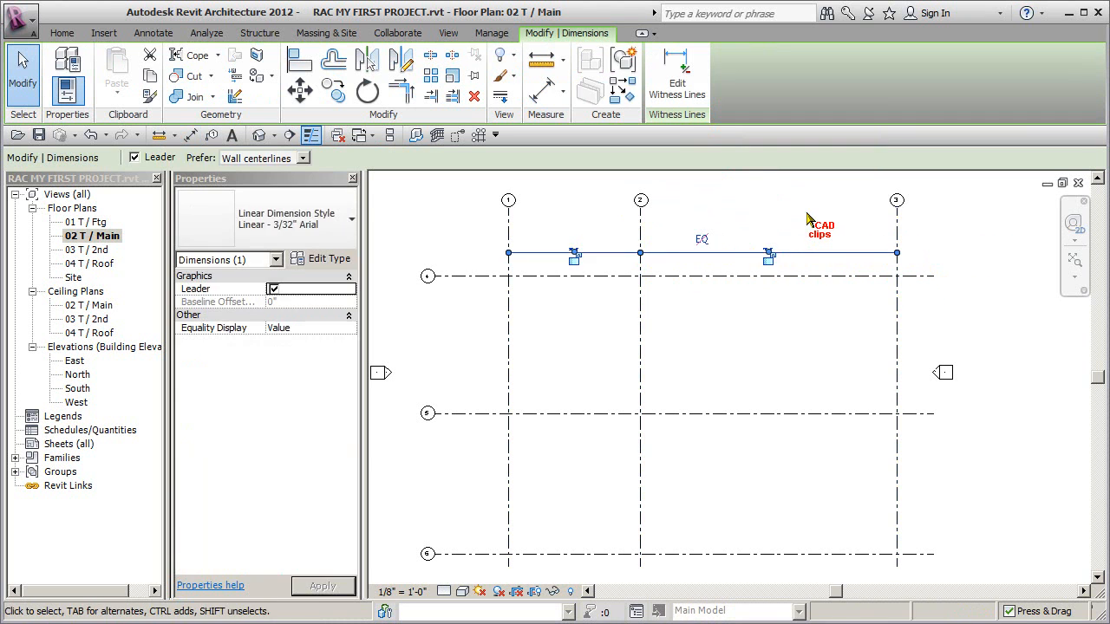
click(806, 219)
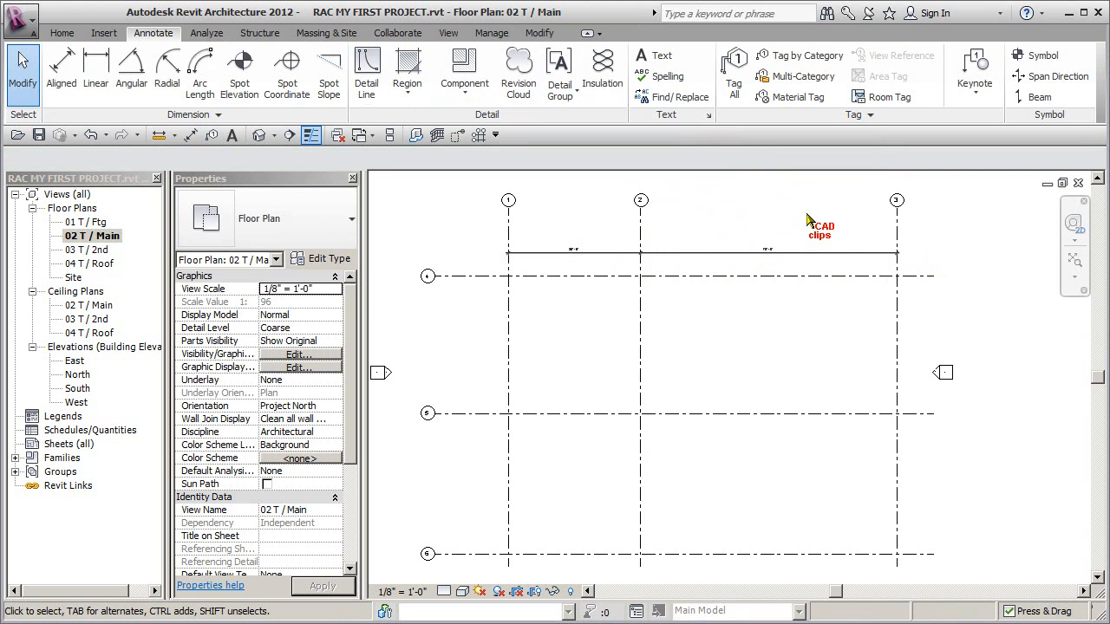
drag(813, 254, 824, 232)
click(993, 257)
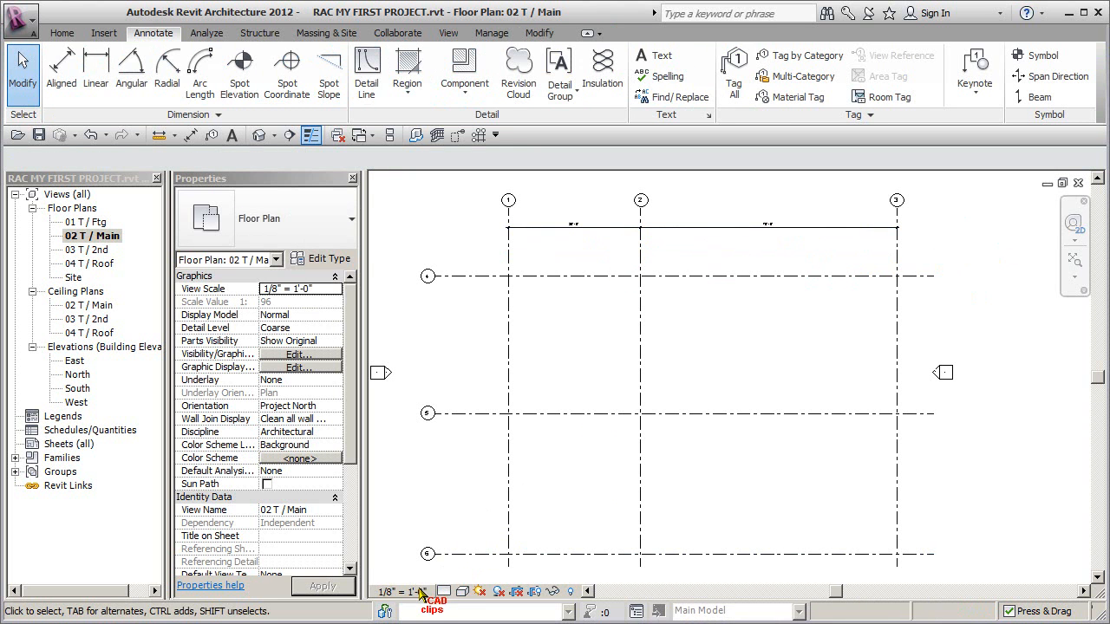
Examine the dimension string across grids 1 to 3, comparing which values are editable with grid 2 selected and with the string selected.
scroll(615, 277, up, 3)
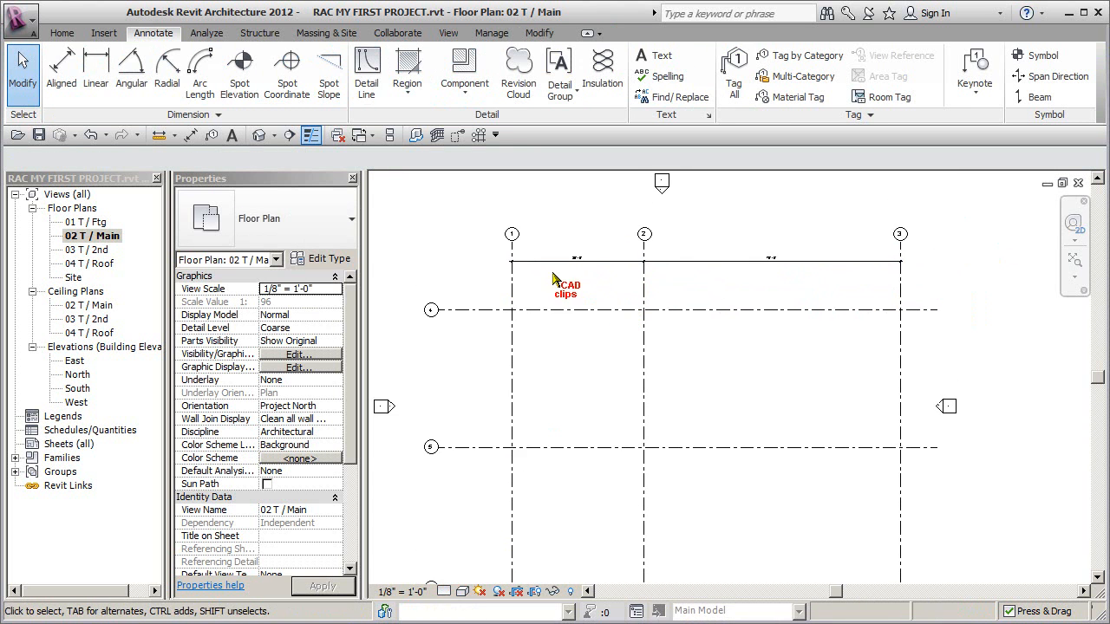
scroll(549, 278, up, 1)
scroll(550, 280, up, 1)
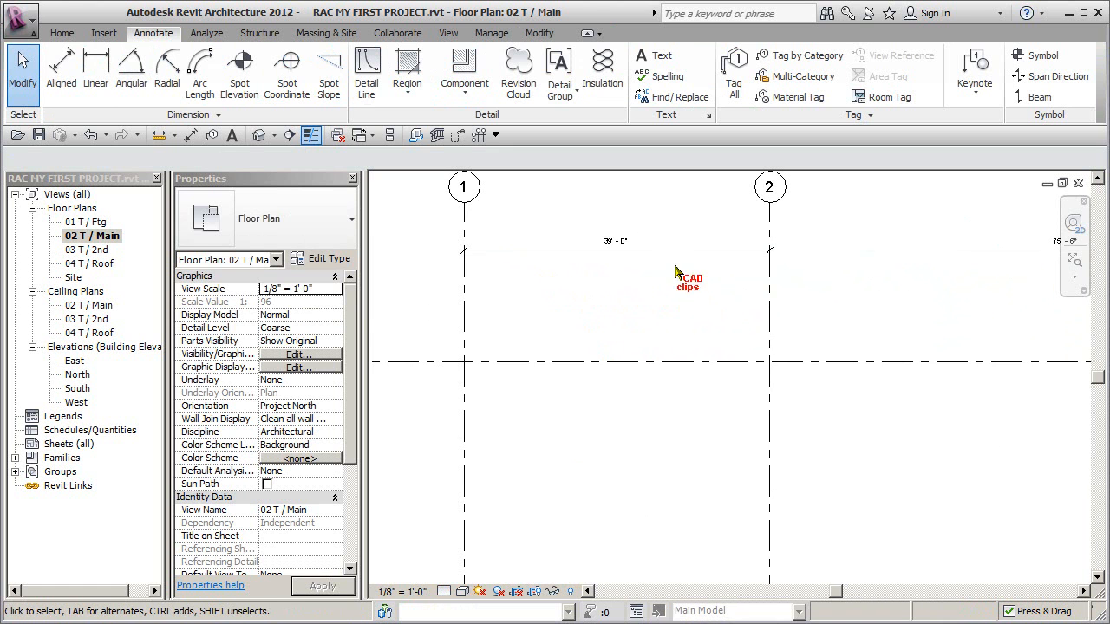
scroll(784, 340, down, 1)
middle_drag(785, 340, 694, 332)
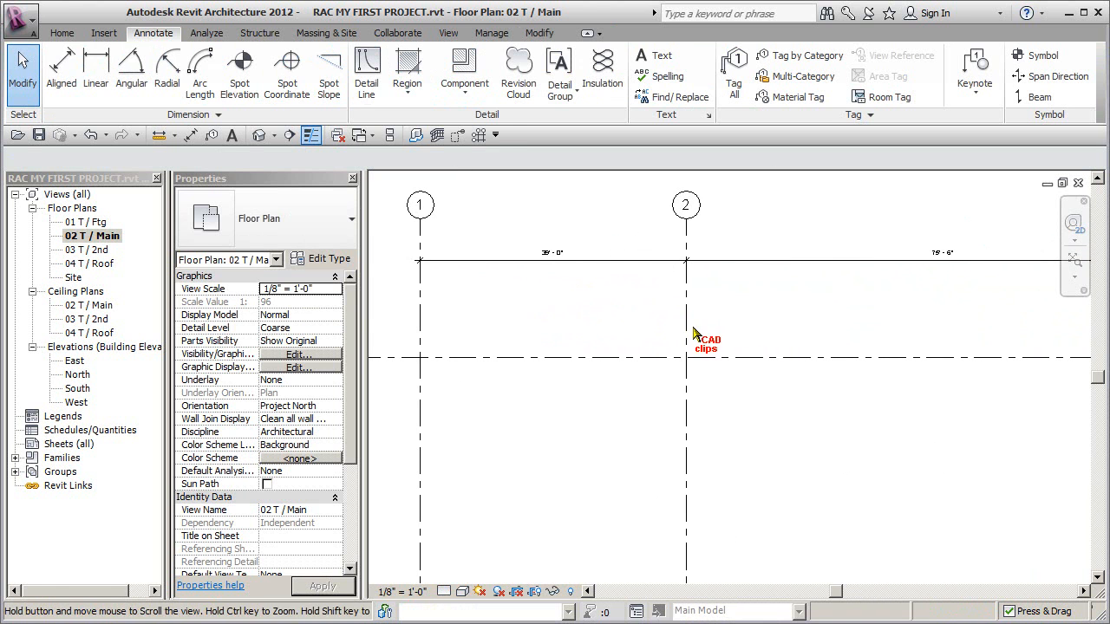
click(695, 328)
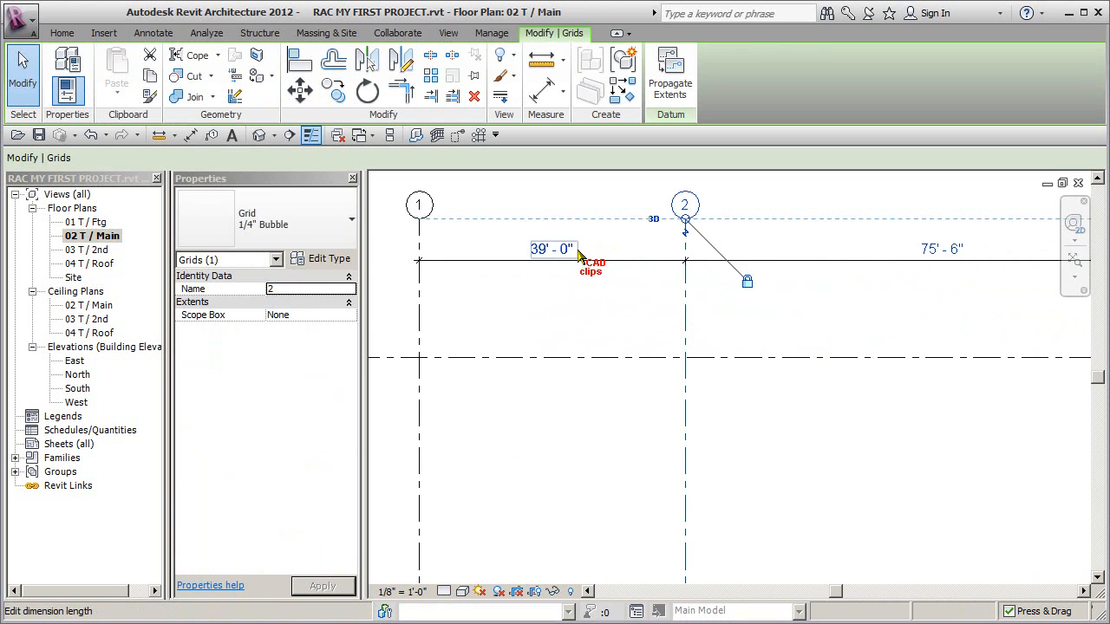
click(583, 304)
click(583, 259)
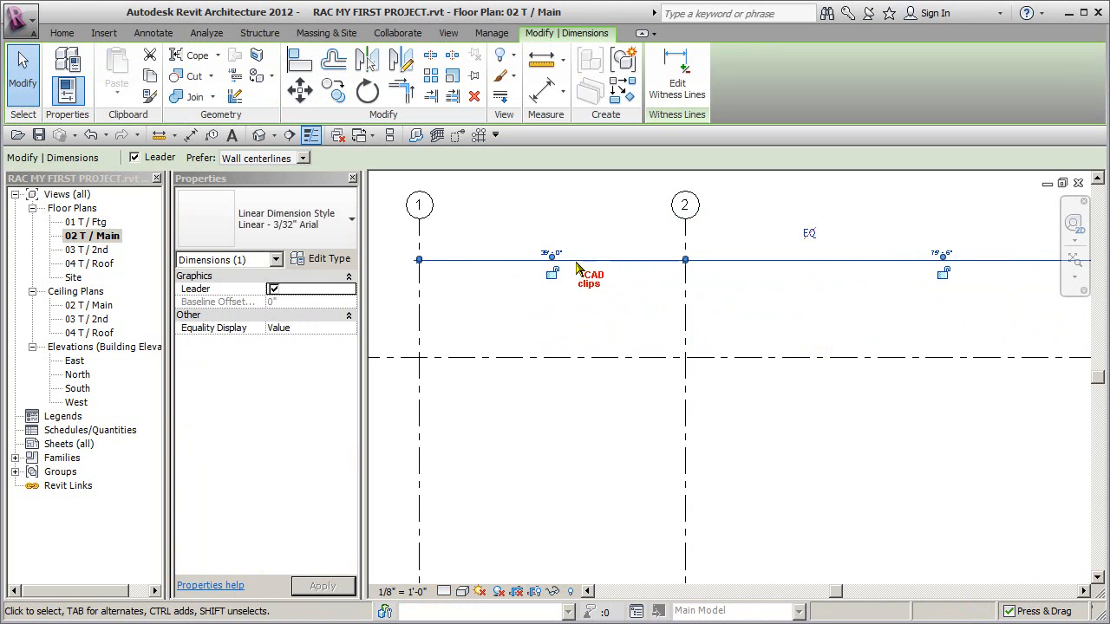
click(640, 317)
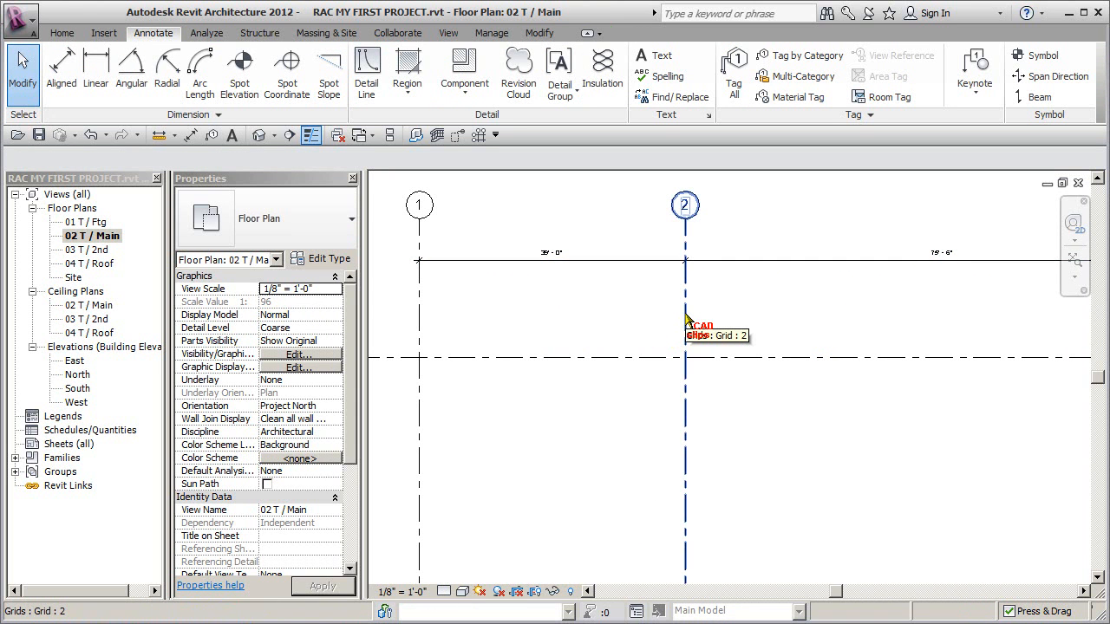
Reposition grid 2 by setting its distance from grid 1 to 50 feet.
click(685, 319)
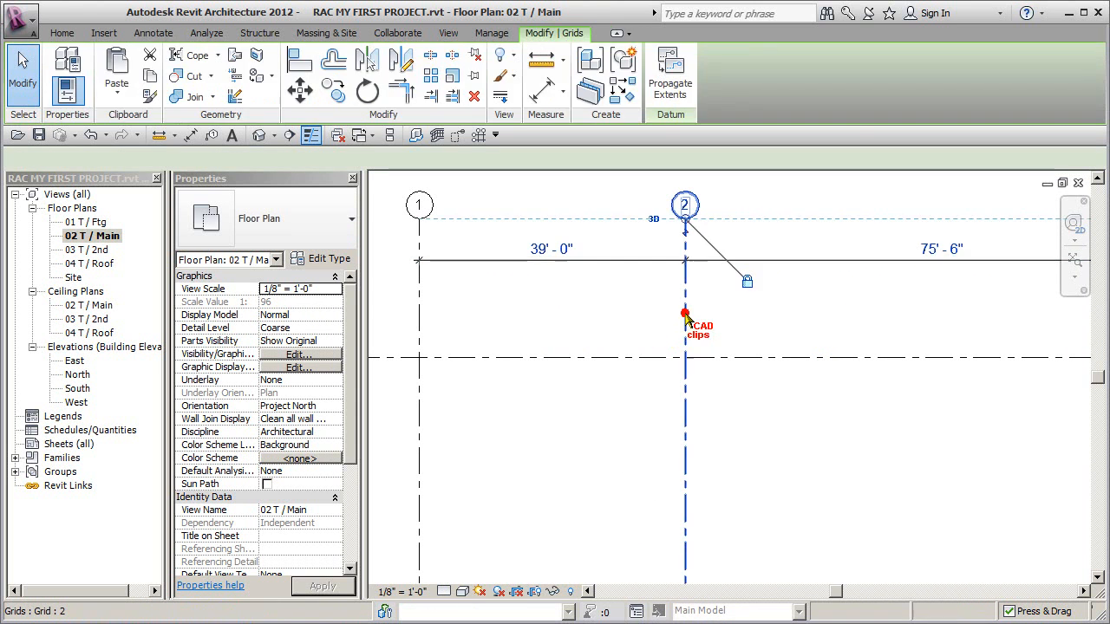
click(565, 250)
text(5)
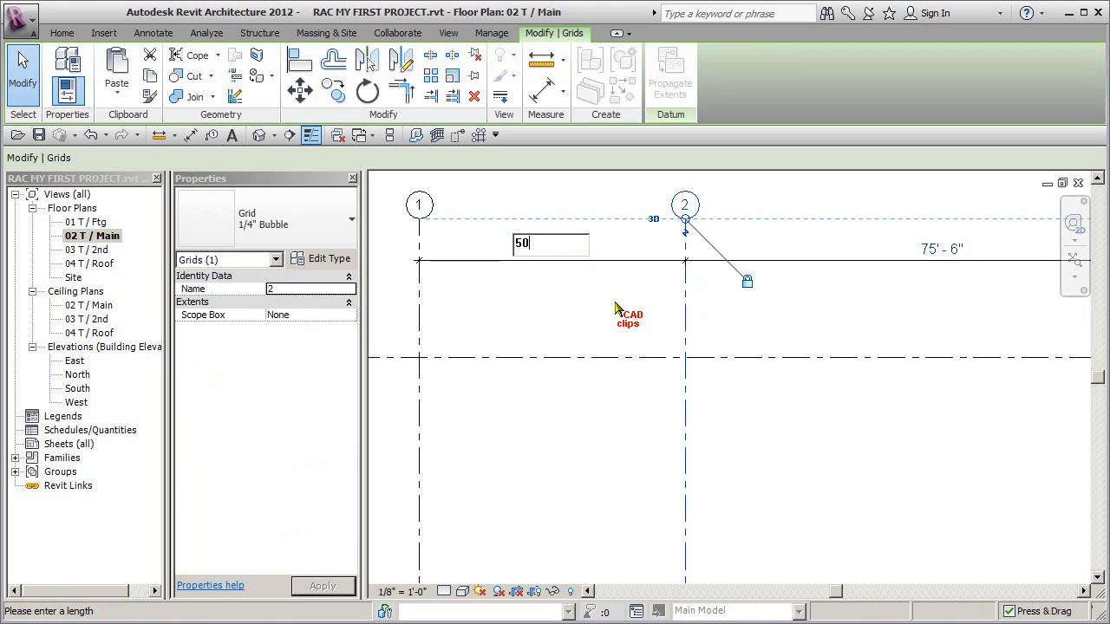
text(0)
click(616, 309)
click(616, 308)
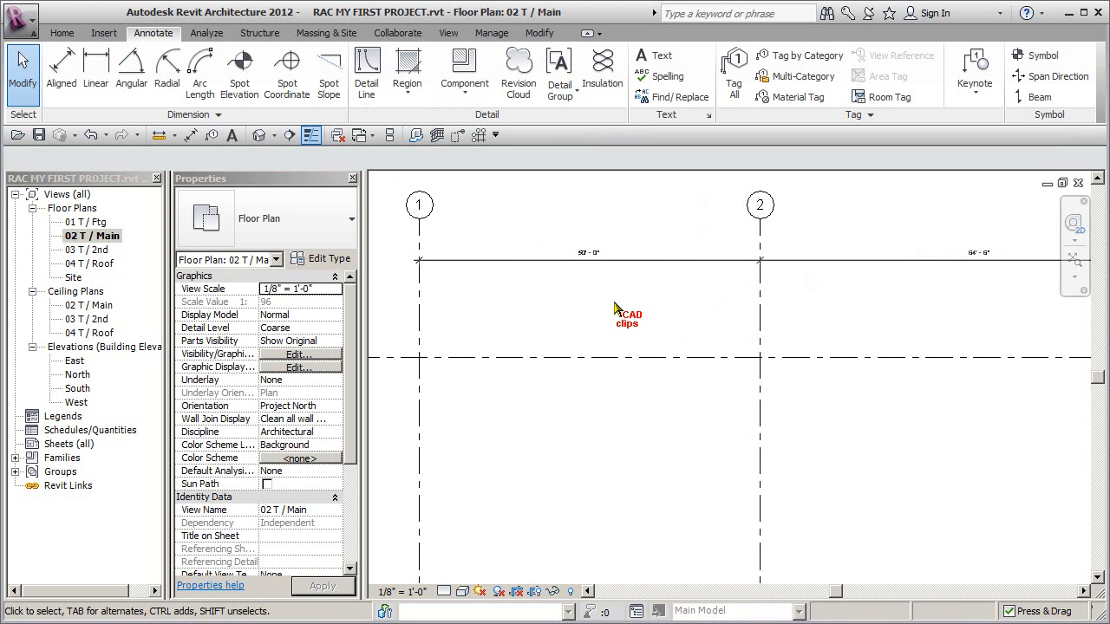
Reposition grid 3 by setting its distance from grid 2 to 25 feet.
scroll(614, 308, down, 3)
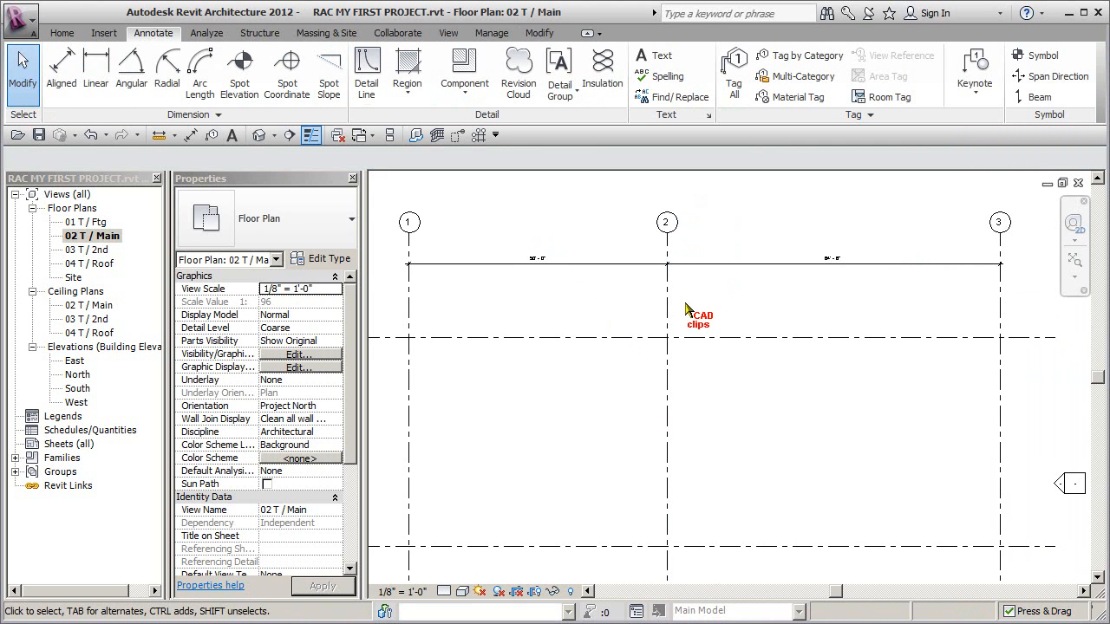
click(1001, 307)
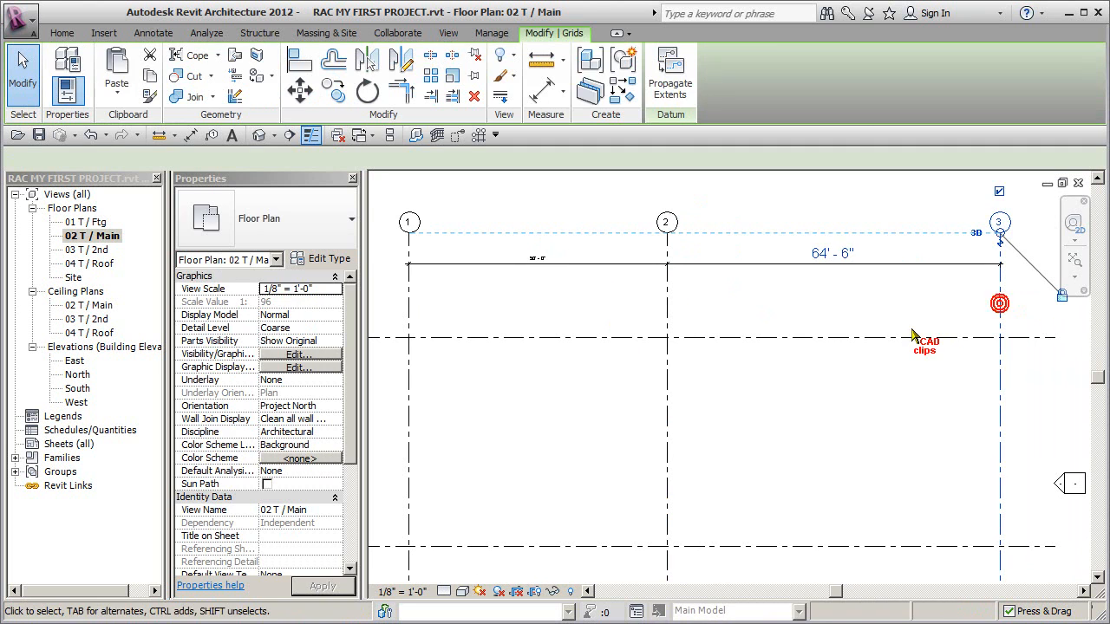
click(842, 252)
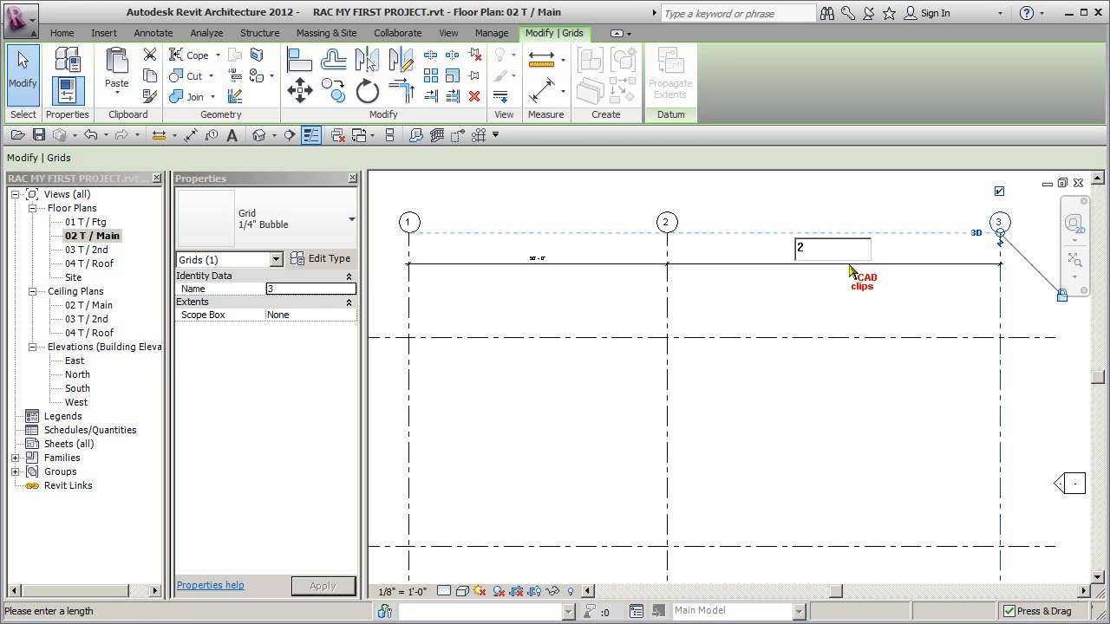
text(25)
key(Return)
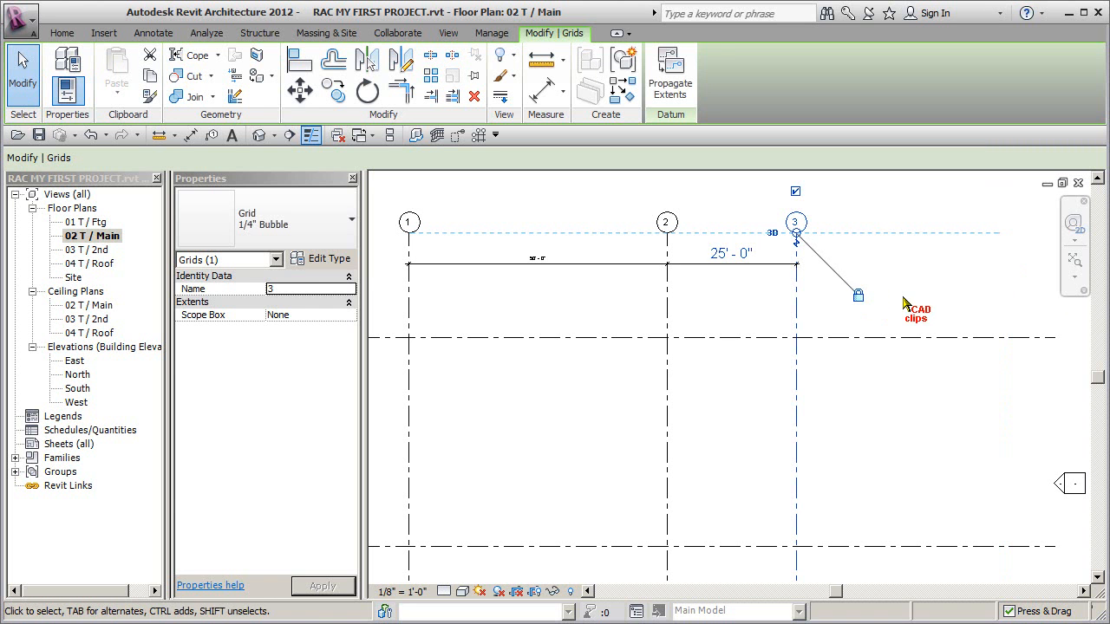
key(Escape)
Reposition horizontal grid 5 by setting its distance from grid 4 to 25 feet.
scroll(768, 339, down, 3)
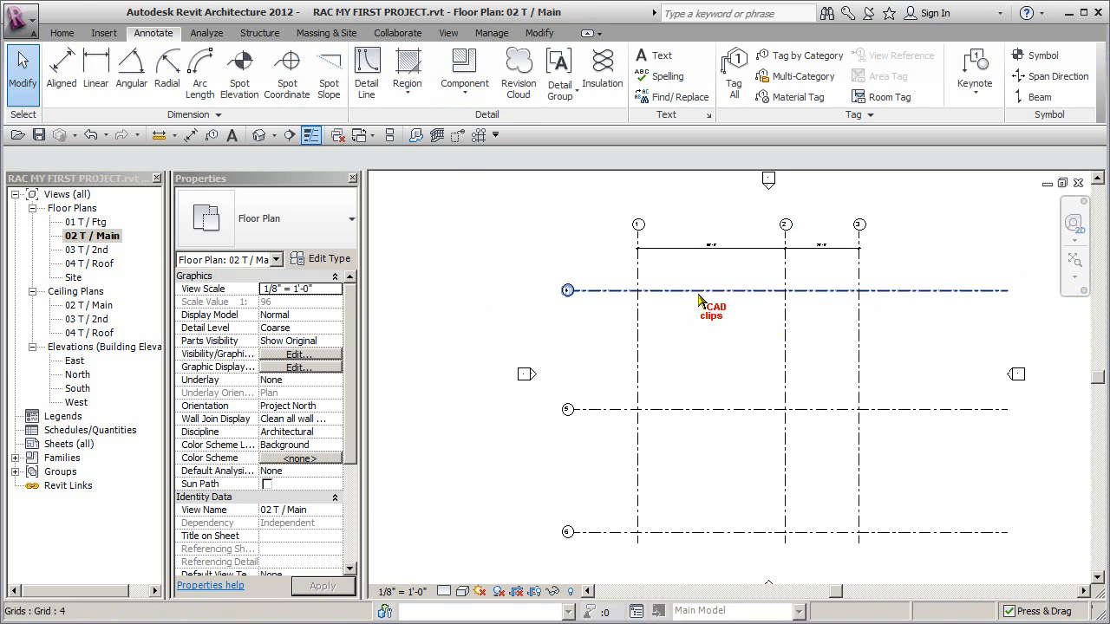
click(683, 412)
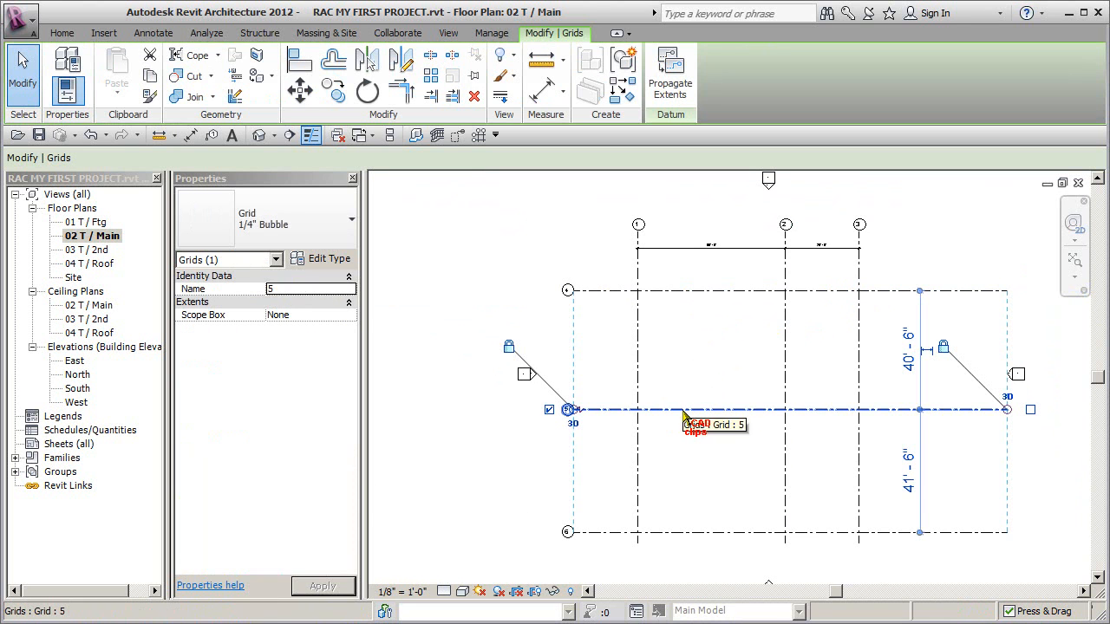
click(916, 246)
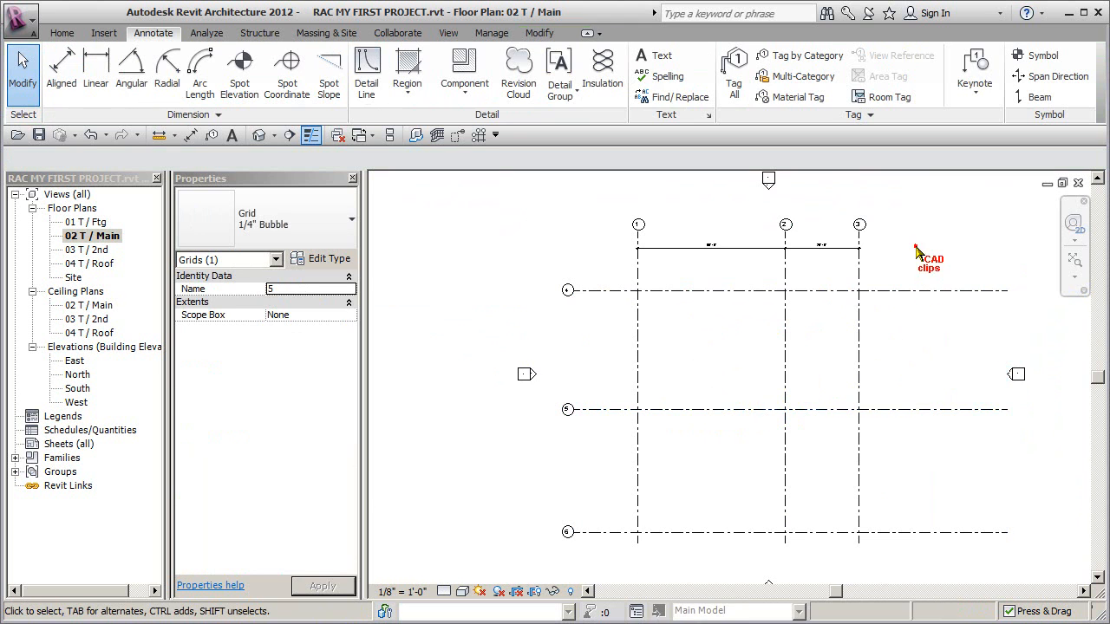
click(828, 415)
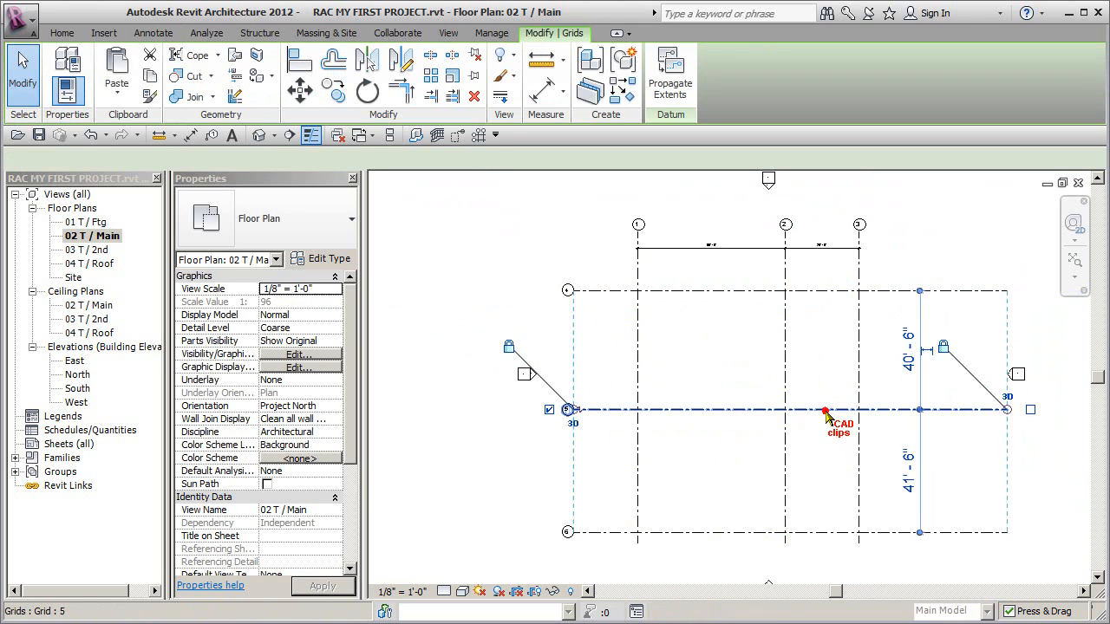
click(908, 343)
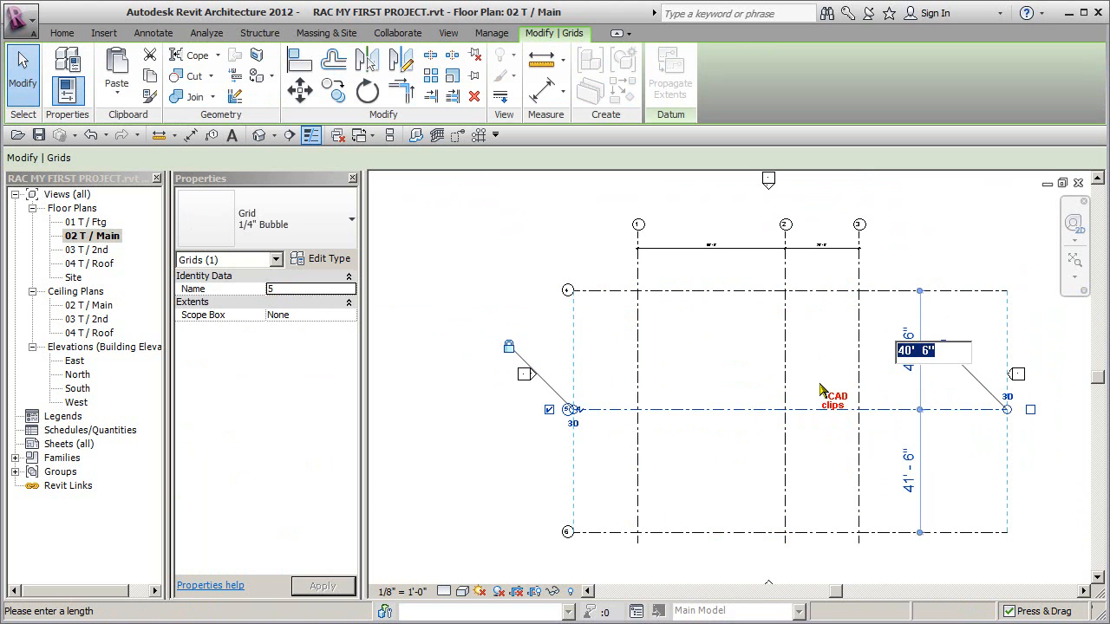
text(25)
key(Return)
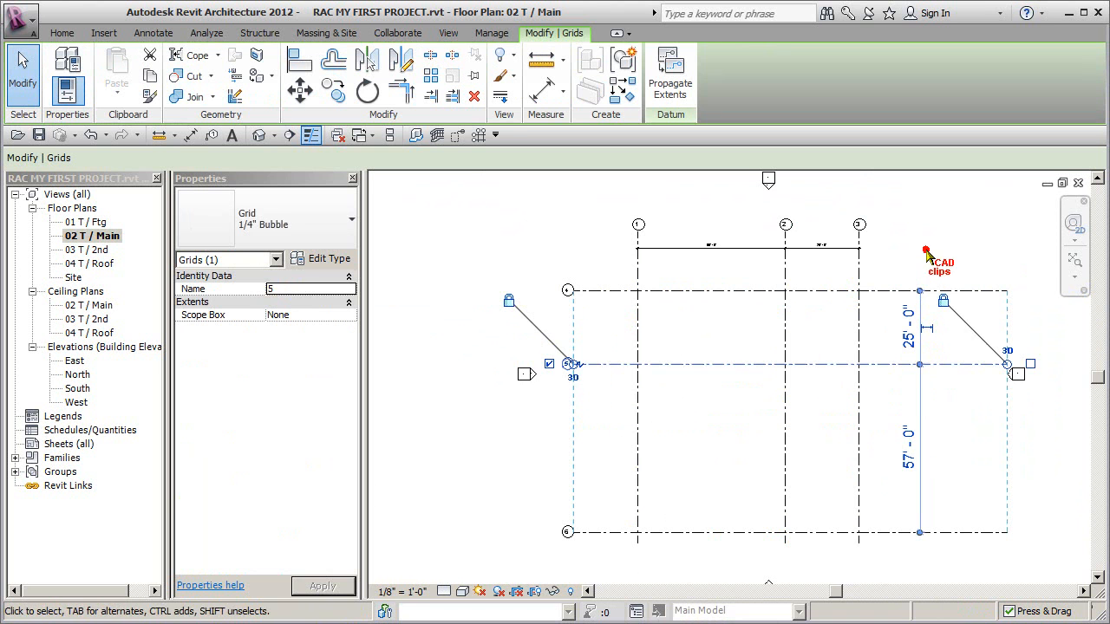
click(881, 431)
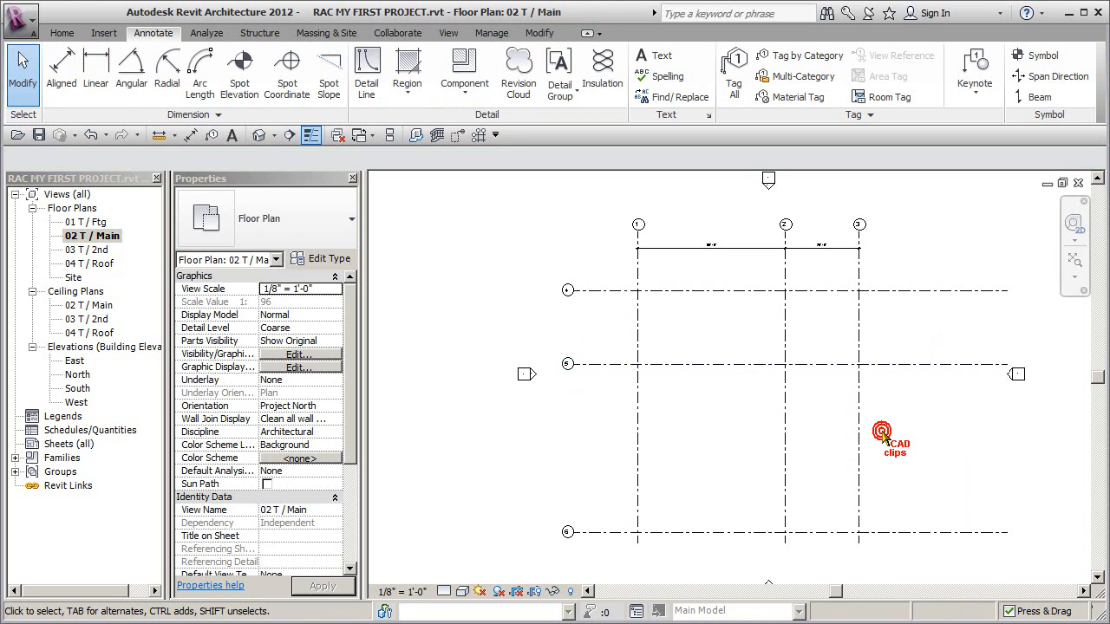
Reposition horizontal grid 6 by setting its distance from grid 5 to 25 feet.
click(899, 531)
click(906, 454)
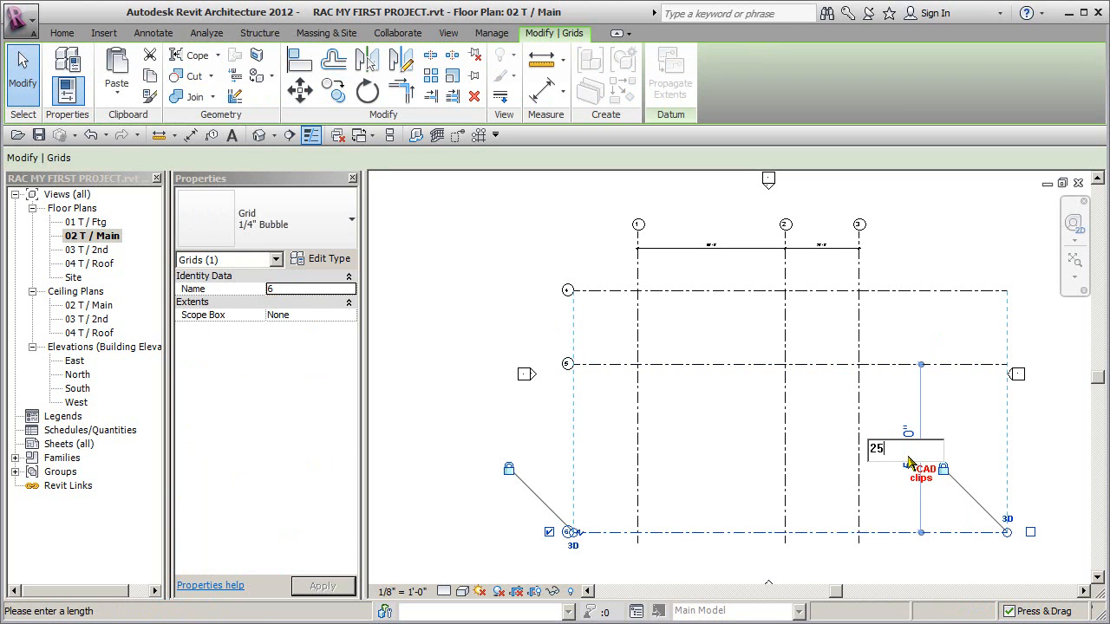
key(Return)
click(921, 508)
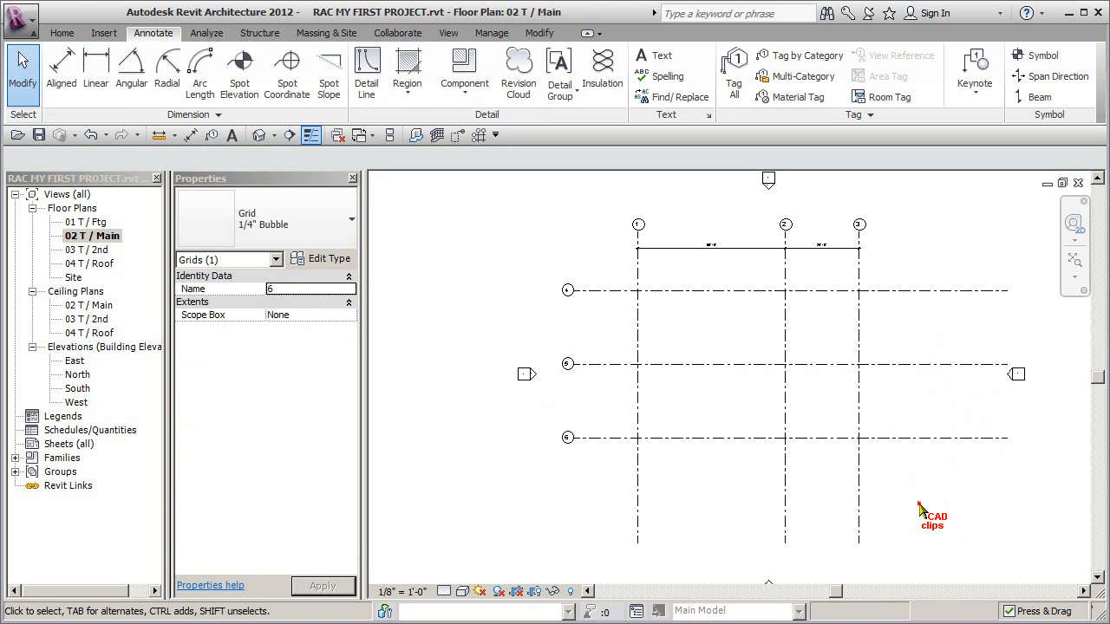
Place an aligned dimension string across horizontal grids 6, 5 and 4, between their bubbles and grid 1.
middle_drag(921, 507, 851, 513)
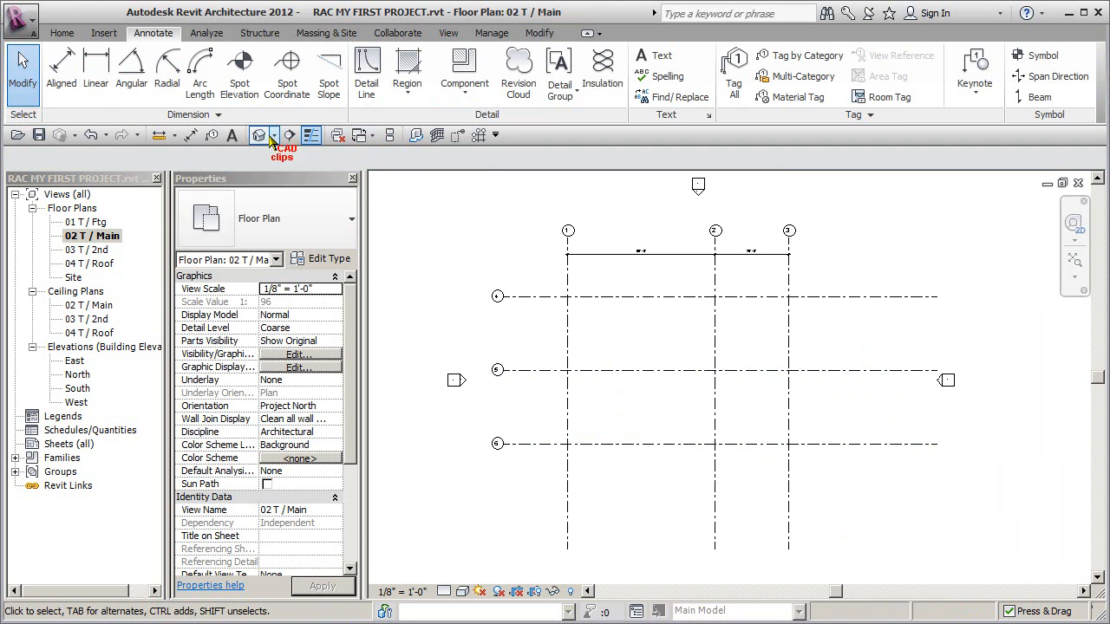
click(191, 134)
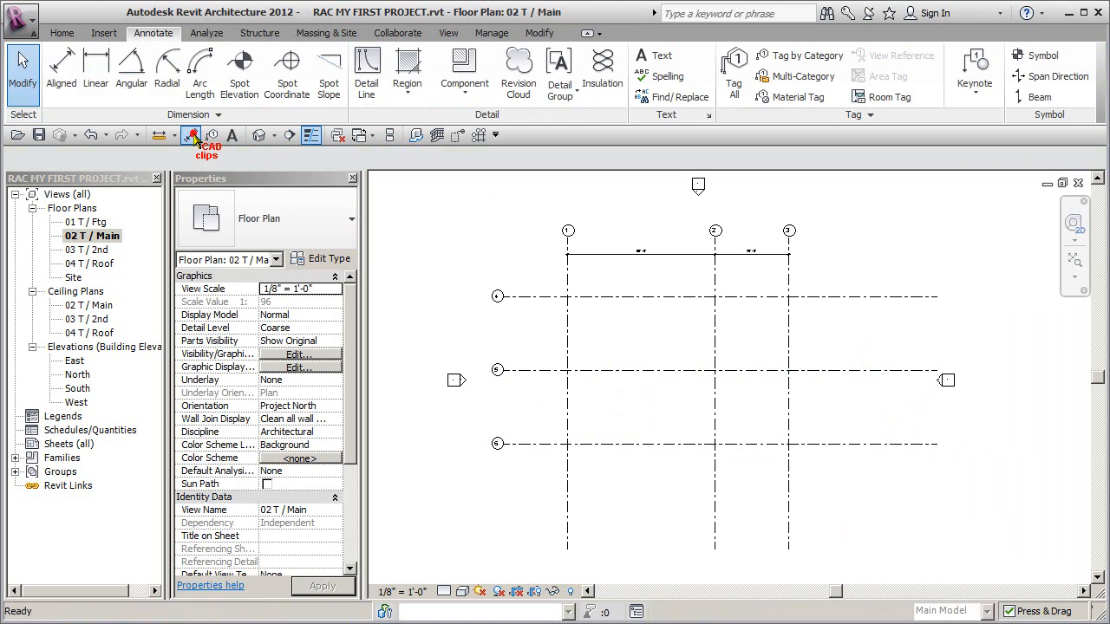
click(540, 444)
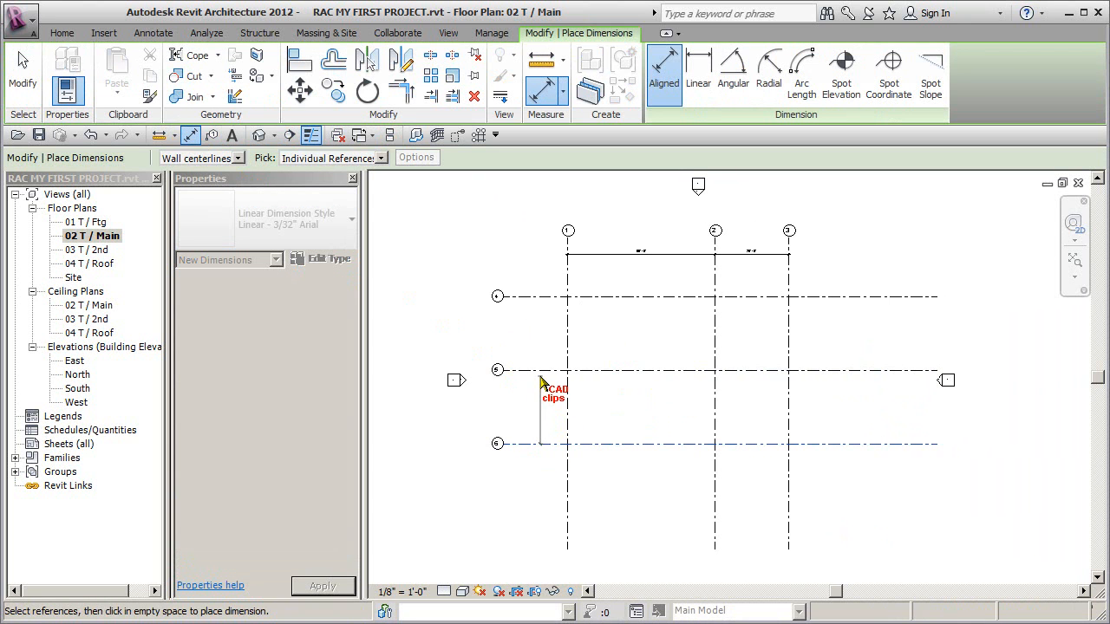
click(539, 371)
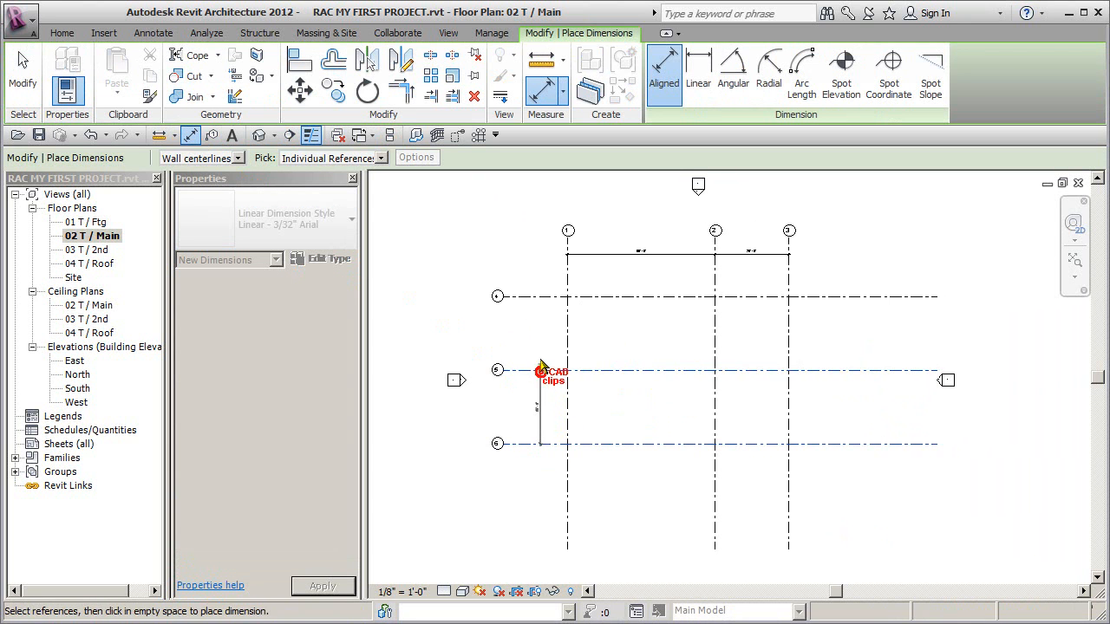
click(539, 297)
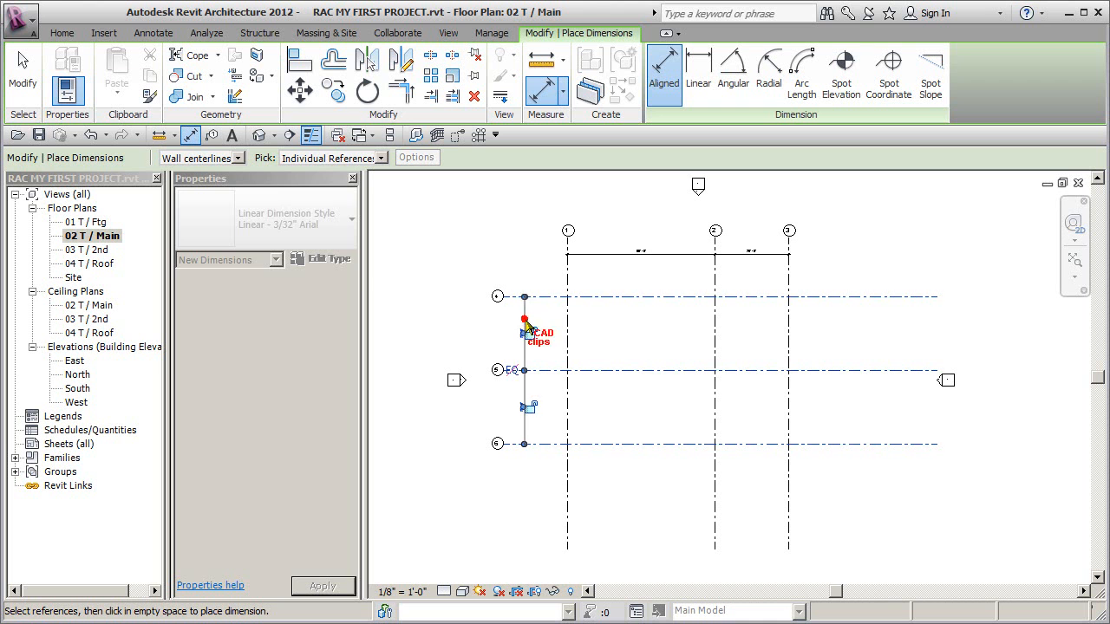
click(527, 327)
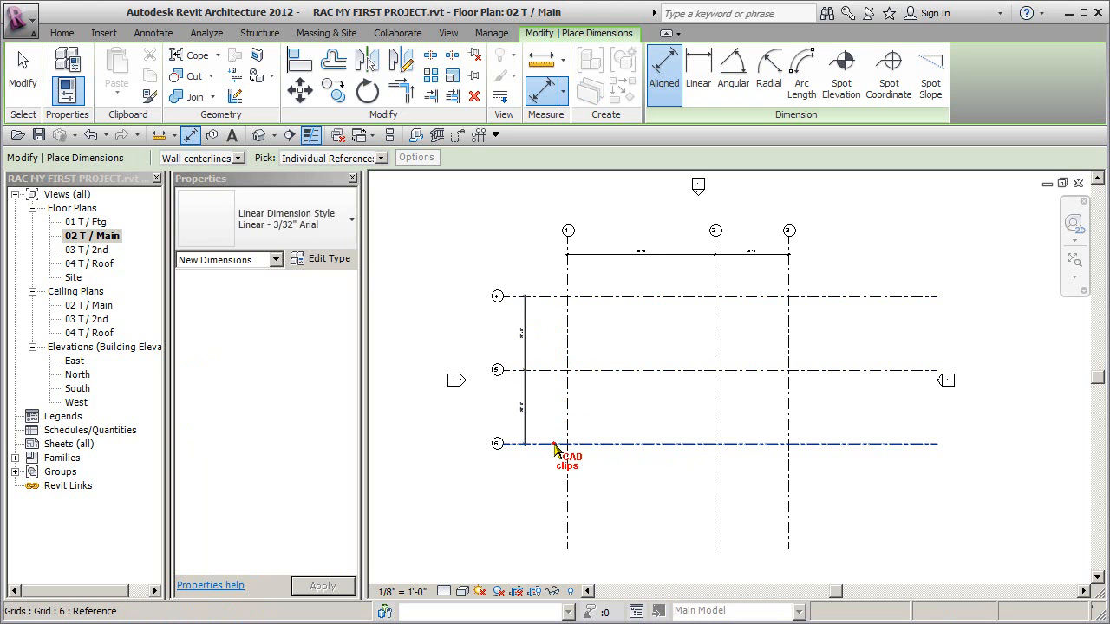
Place an overall aligned dimension from grid 6 to grid 4, between the existing string and the grid bubbles.
click(553, 444)
click(534, 296)
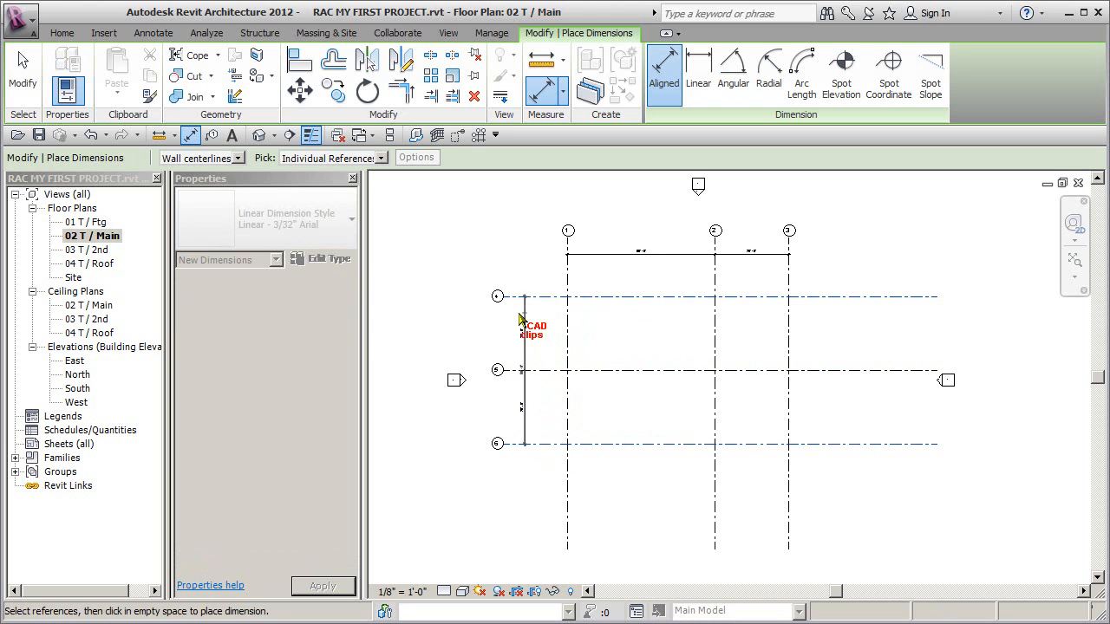
scroll(516, 314, up, 4)
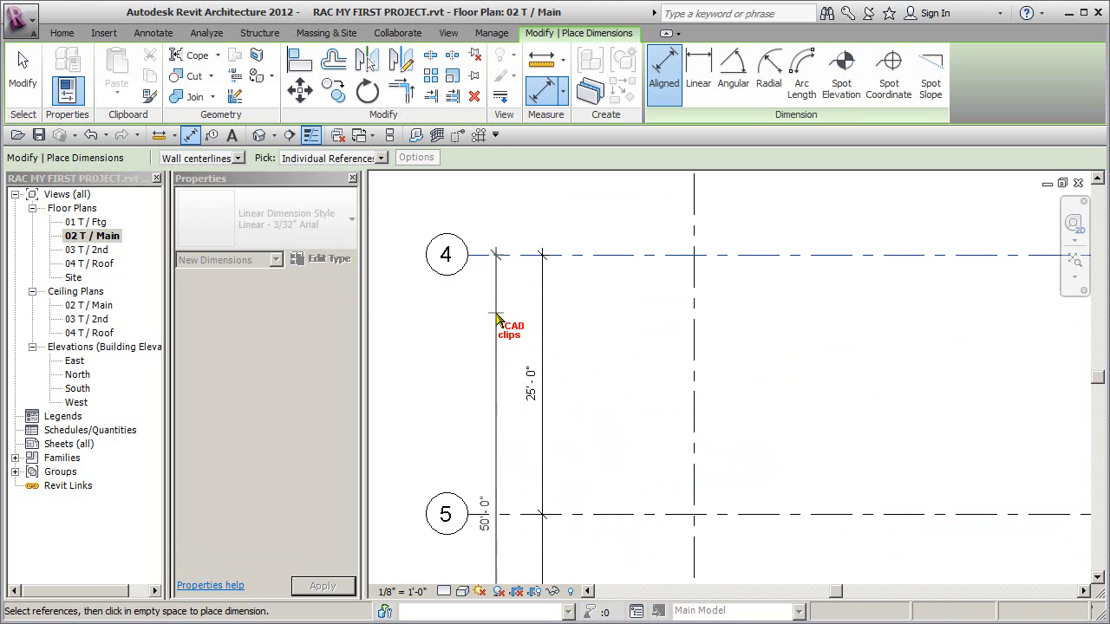
click(499, 321)
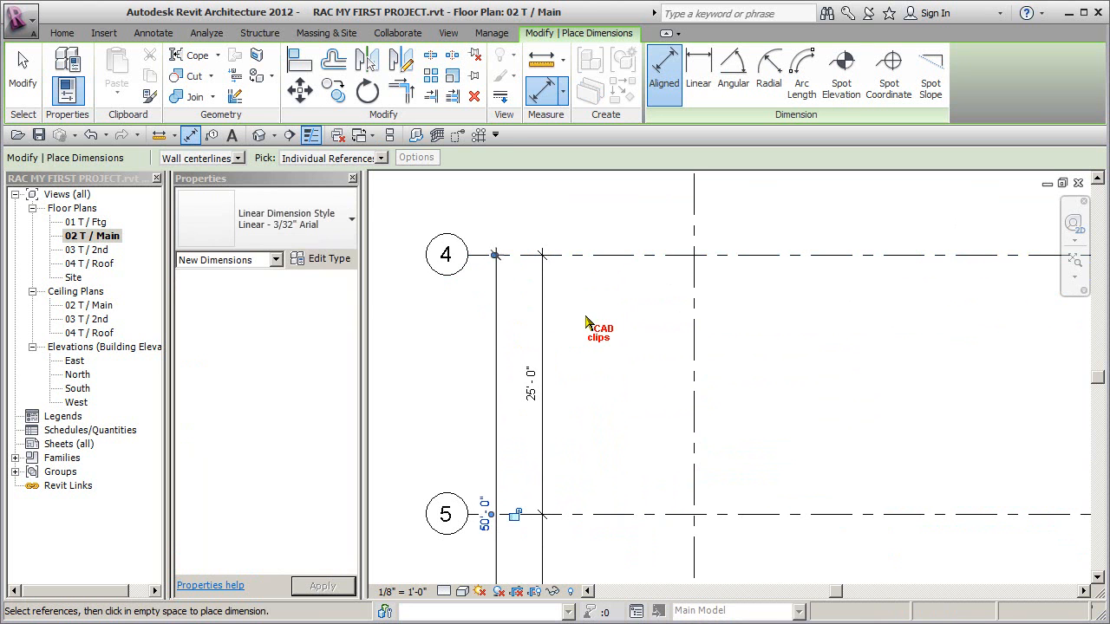
scroll(587, 323, down, 2)
key(Escape)
key(Escape)
Nudge the inner dimension string of grids 4, 5 and 6 slightly closer to the overall dimension.
middle_drag(587, 347, 559, 299)
click(550, 317)
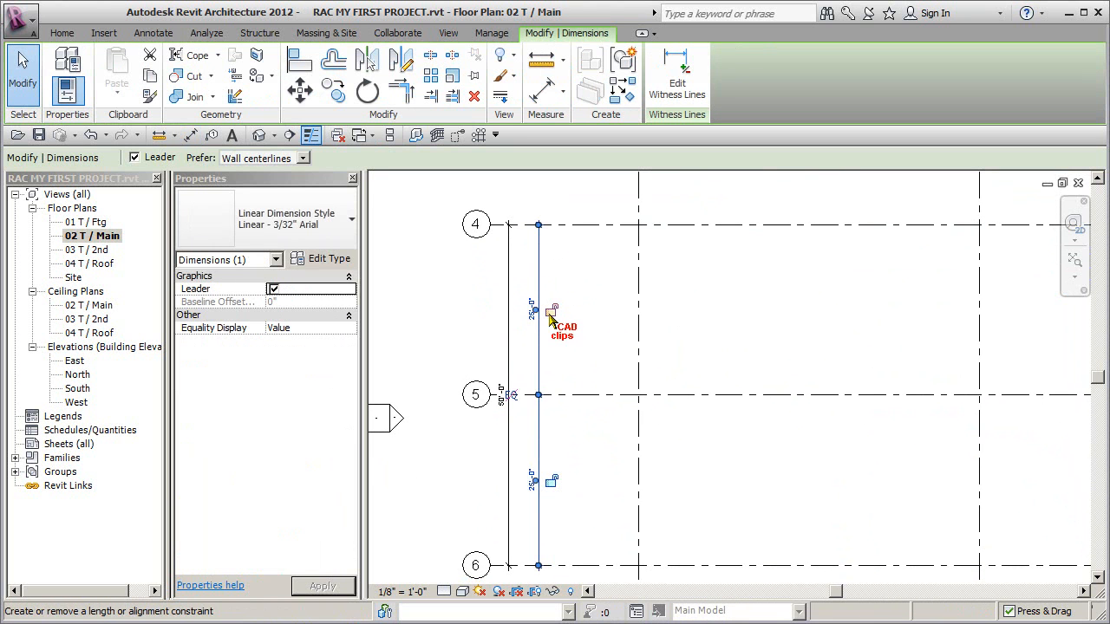
key(Left)
key(Left)
key(Left)
key(Left)
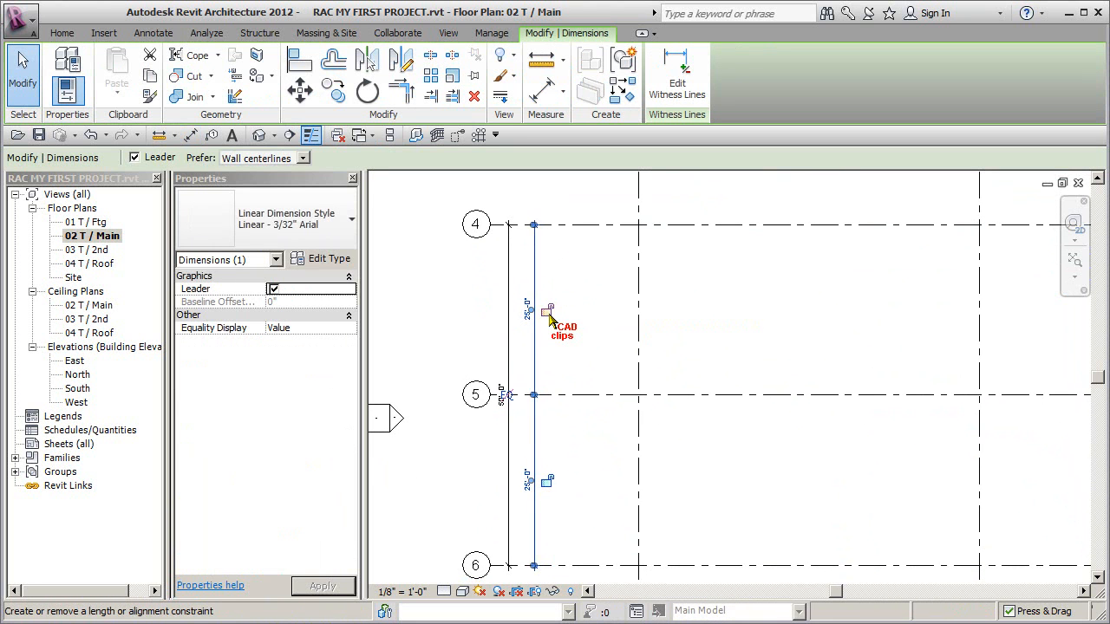
key(Left)
key(Right)
key(Right)
key(Right)
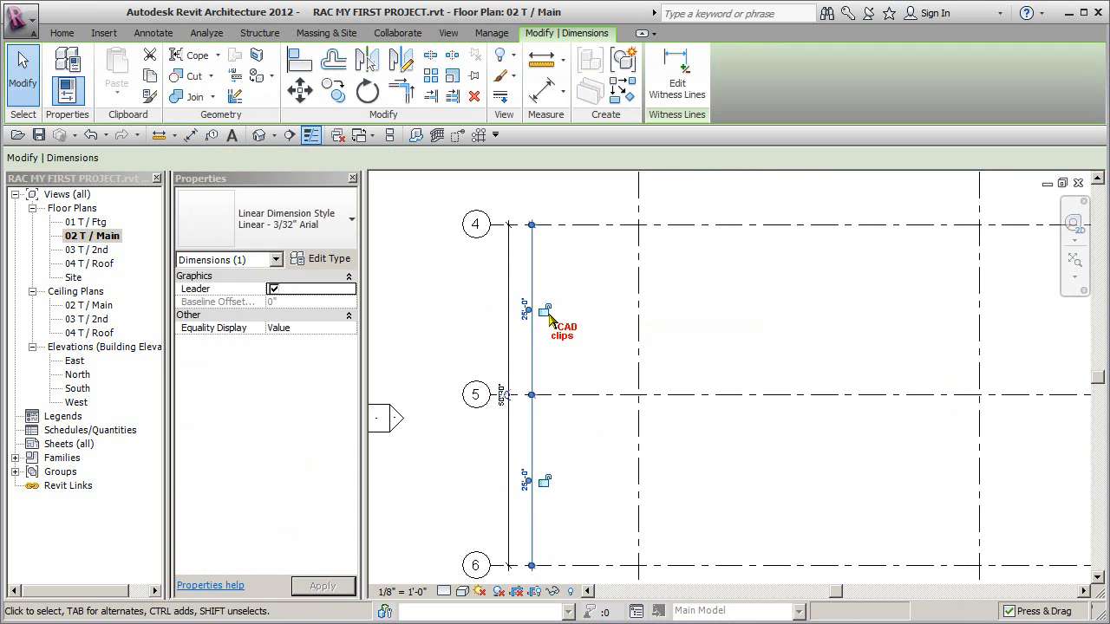
key(Left)
key(Left)
click(603, 326)
middle_drag(737, 367, 536, 497)
scroll(600, 414, up, 2)
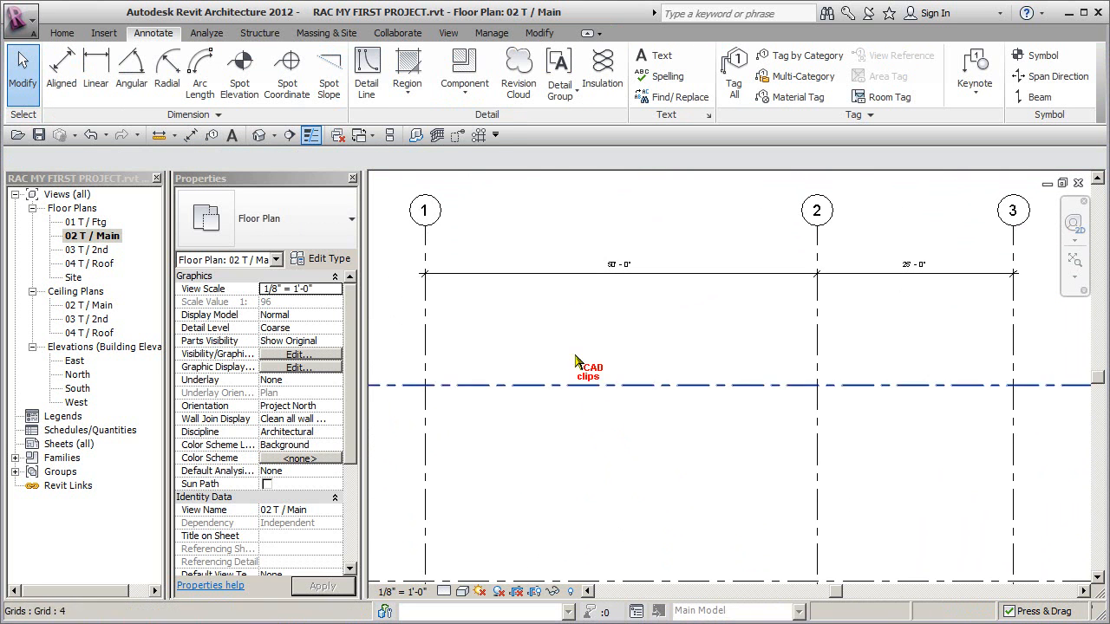
Place an overall aligned dimension from grid 1 to grid 3, between the existing dimension string and the grid bubbles.
click(190, 136)
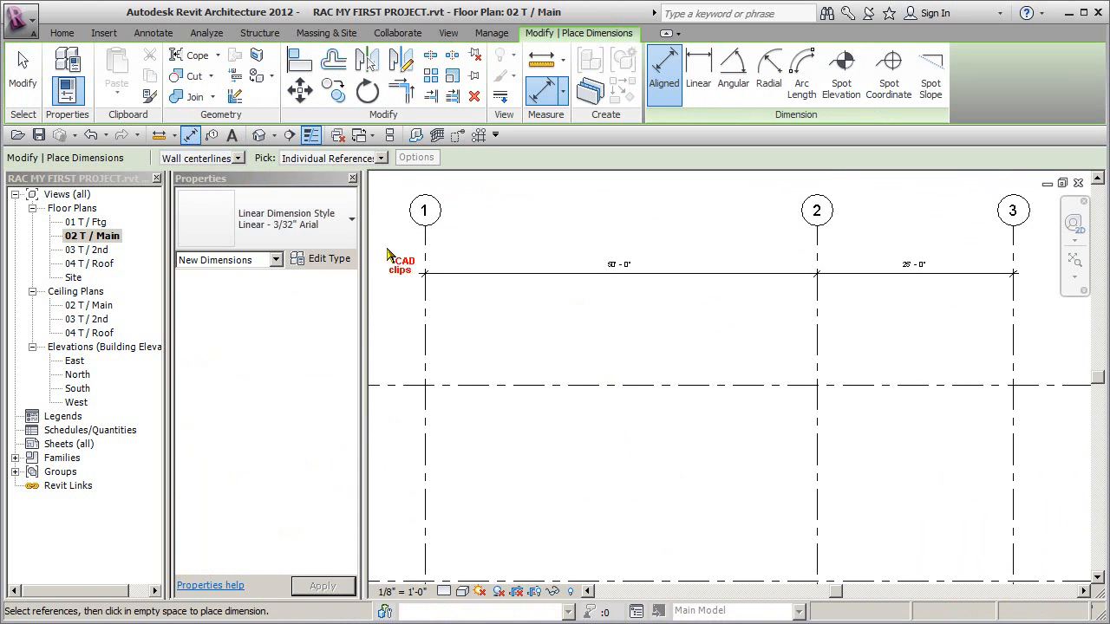
click(444, 252)
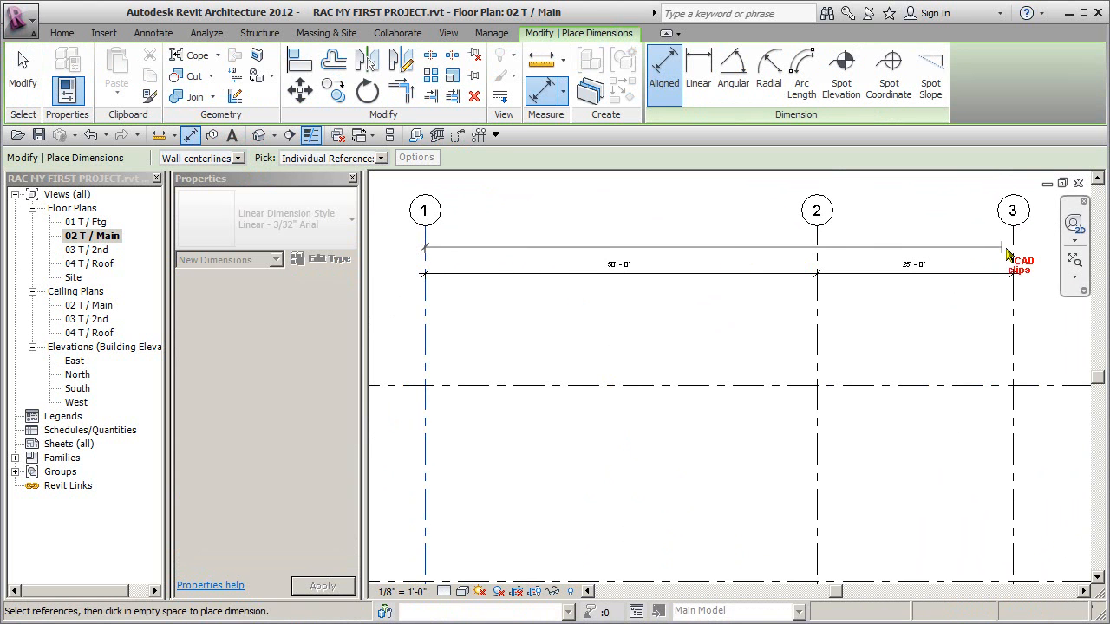
click(986, 253)
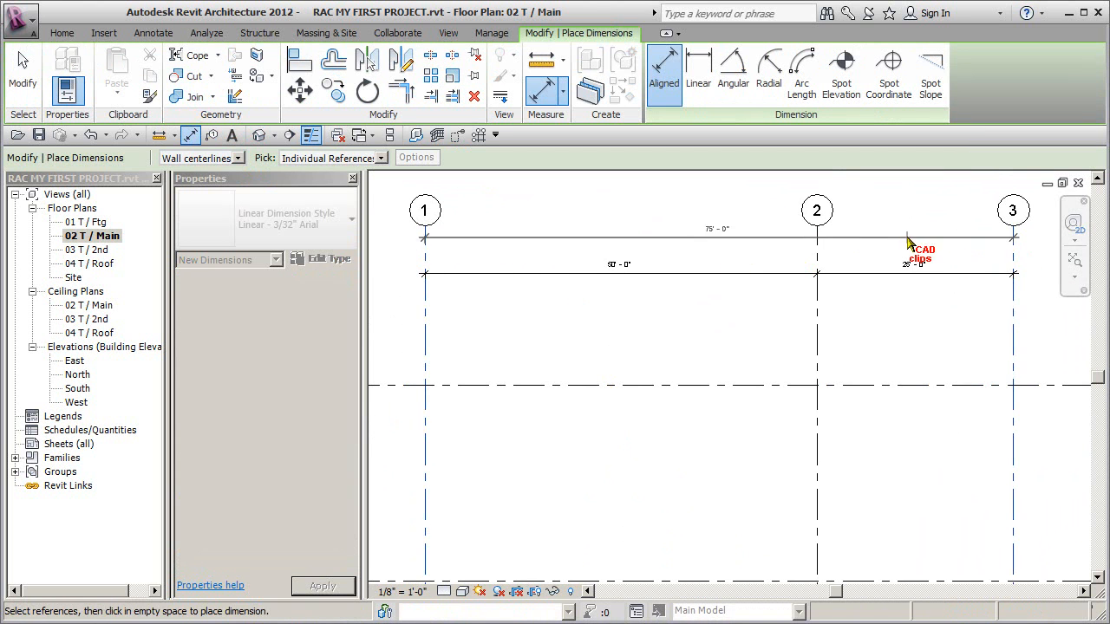
click(860, 244)
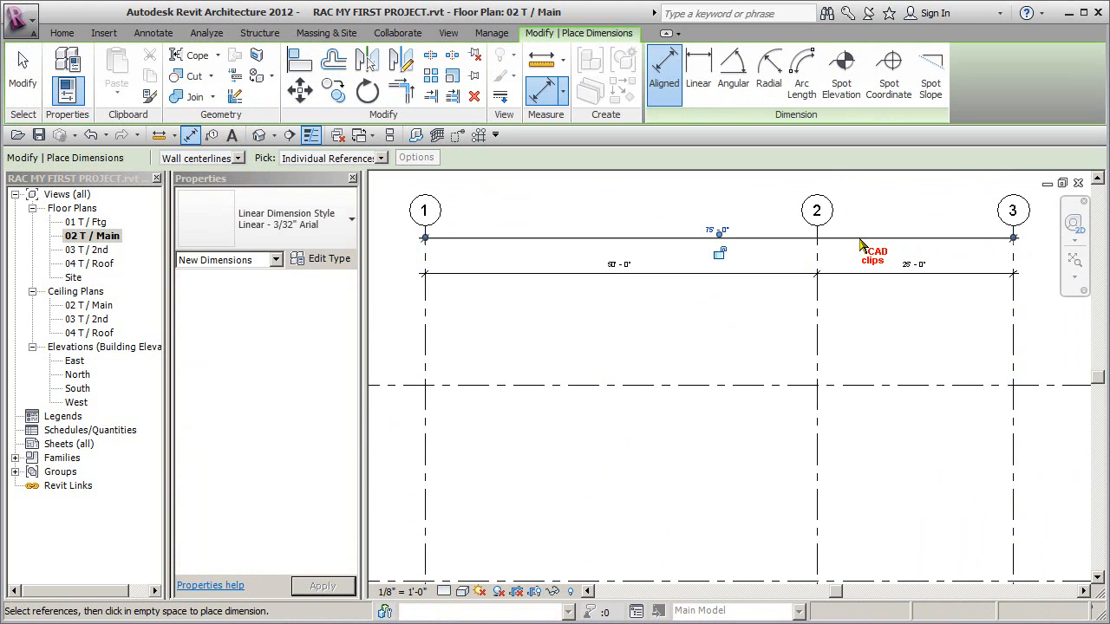
key(Escape)
key(Escape)
Nudge the inner dimension string of grids 1, 2 and 3 slightly closer to the overall dimension.
click(783, 275)
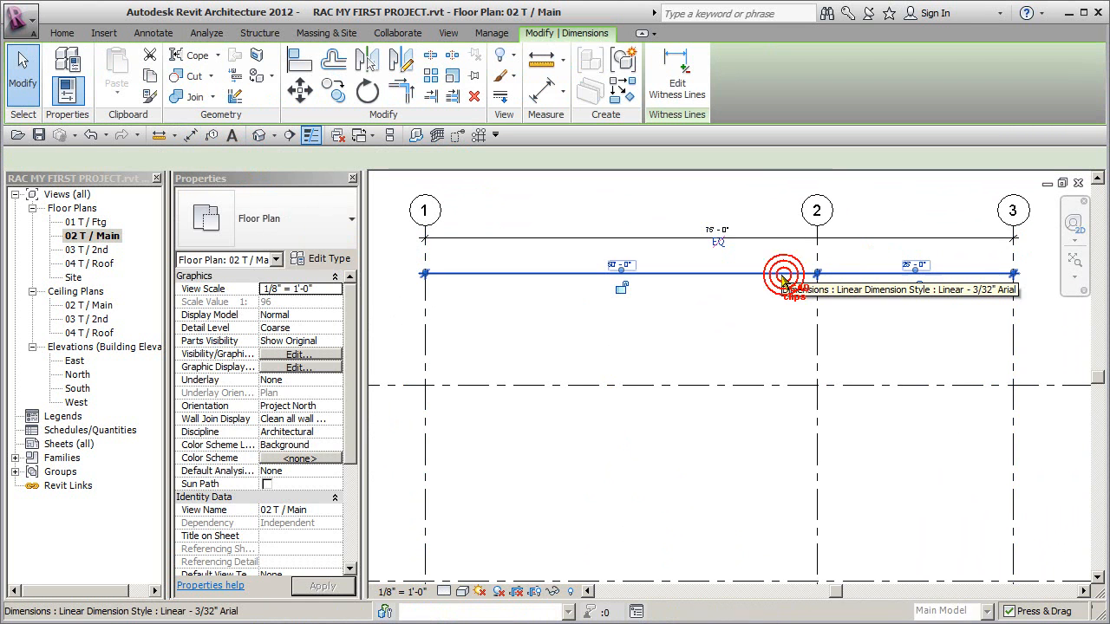
key(Up)
key(Up)
key(Up)
key(Up)
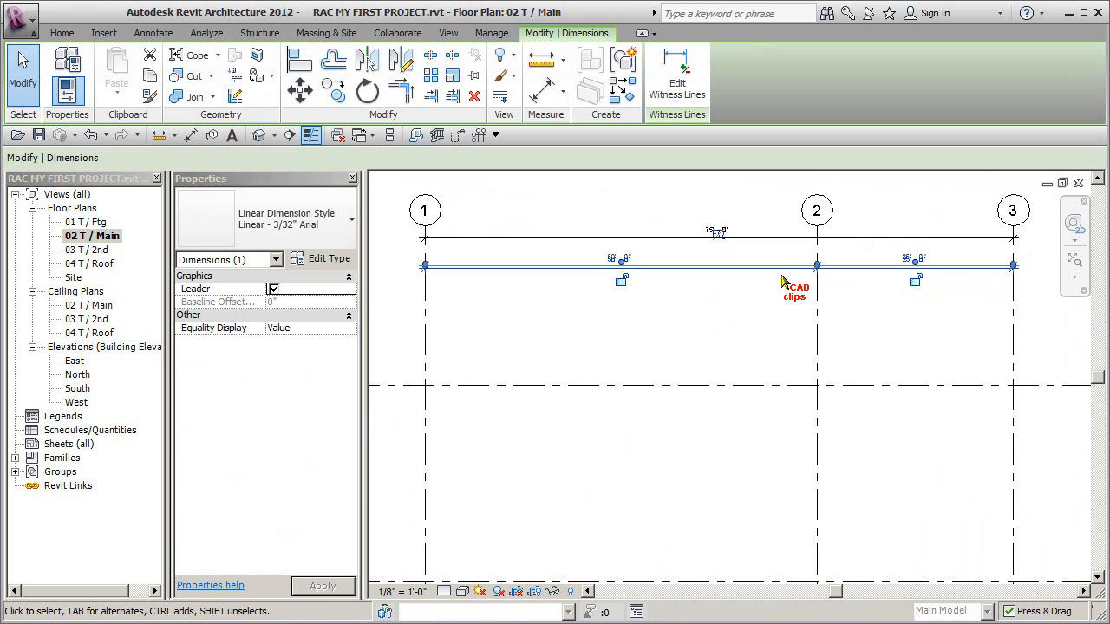
key(Escape)
Shorten the ends of horizontal grids 4, 5 and 6 opposite their bubbles so they stop just past grid 3.
scroll(700, 340, down, 3)
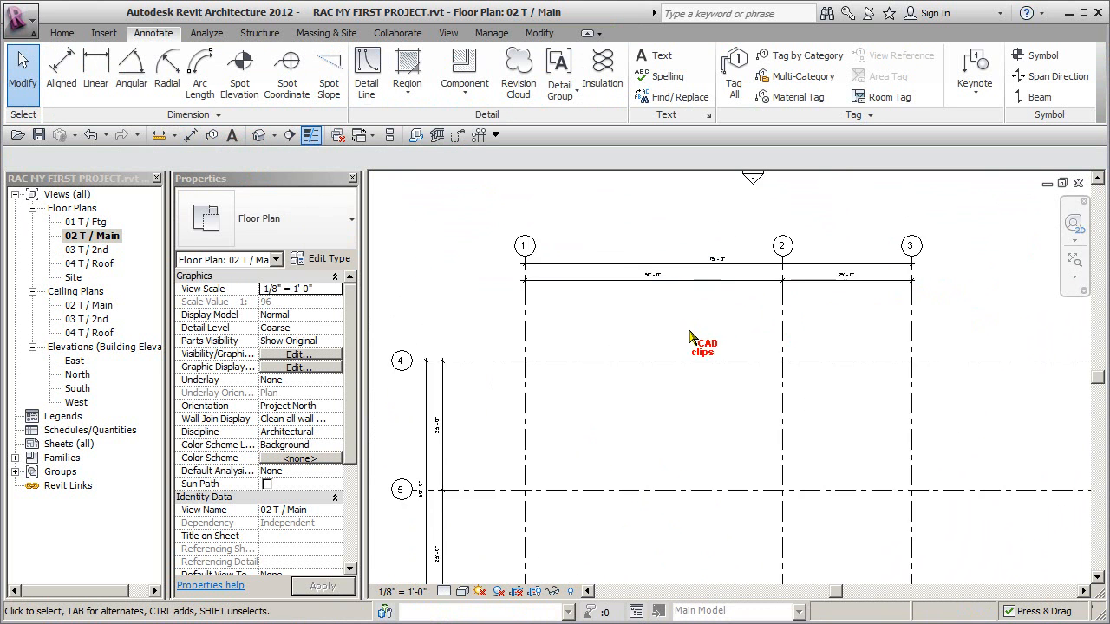
scroll(676, 329, down, 3)
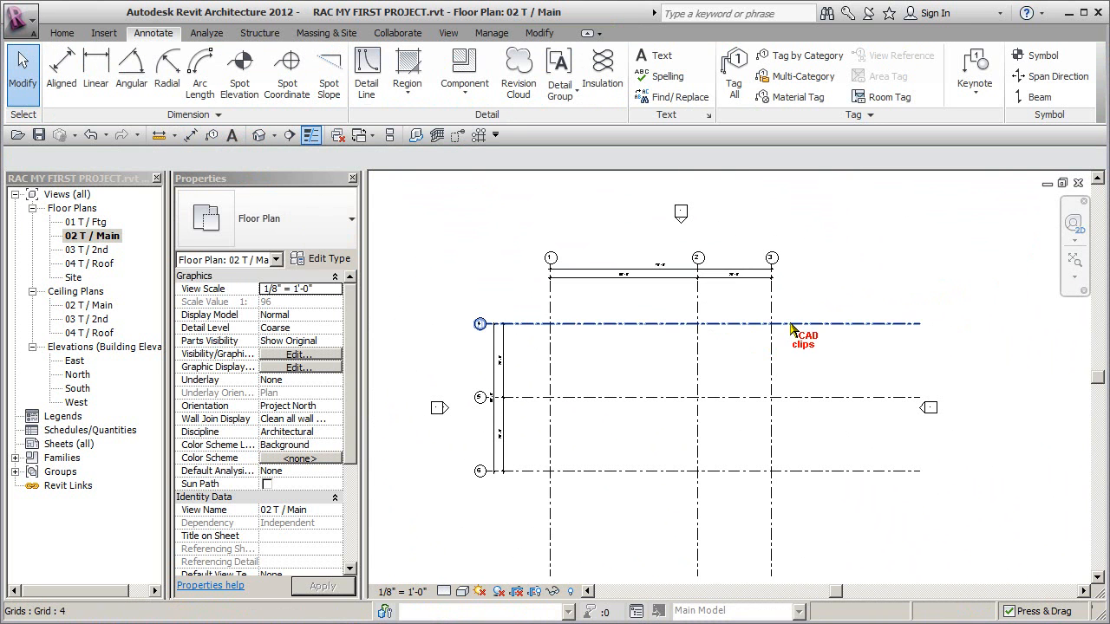
click(790, 324)
drag(918, 326, 801, 326)
click(870, 475)
middle_drag(871, 467, 872, 431)
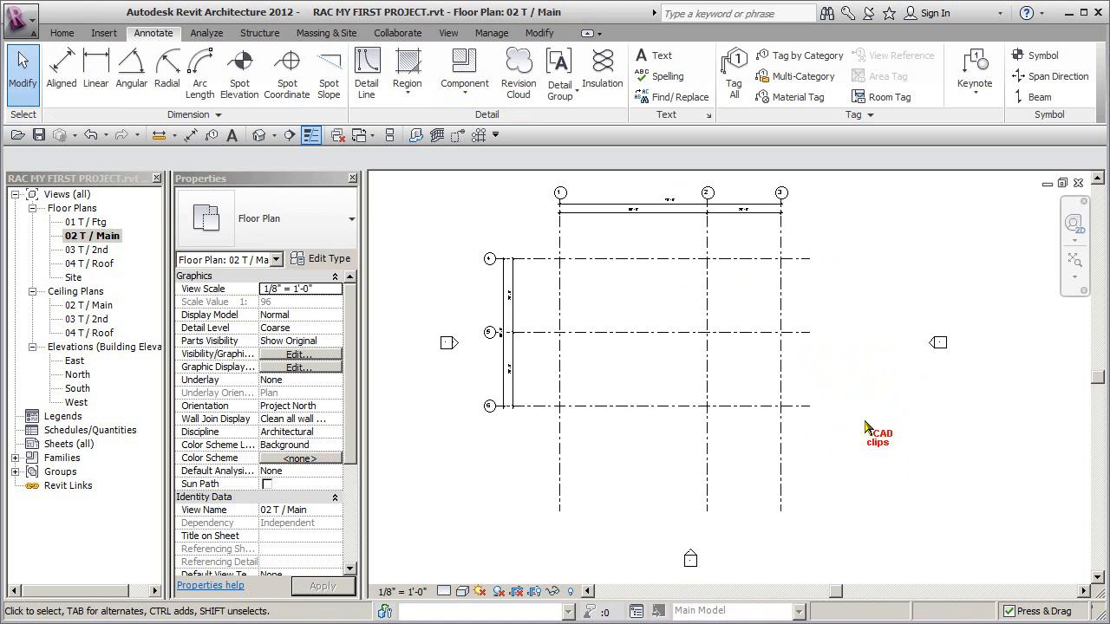
Shorten the lower ends of vertical grids 1, 2 and 3 so they stop just below grid 6.
click(708, 470)
drag(707, 513, 708, 426)
click(838, 341)
middle_drag(839, 402, 837, 438)
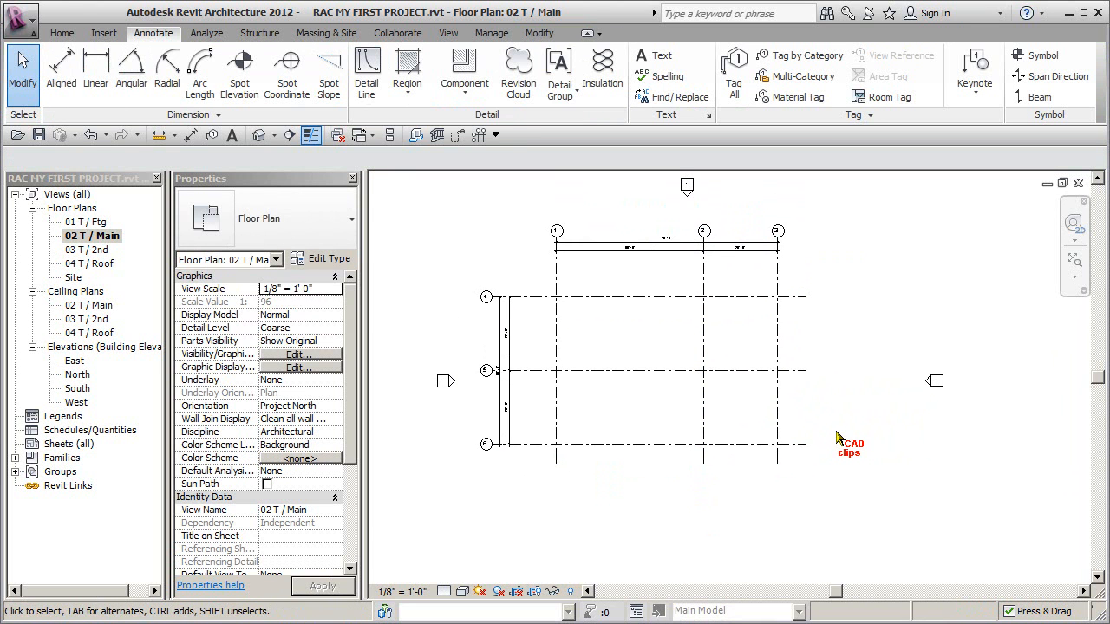
Select all six grids with their dimensions and nudge them together to roughly the centre of the four elevation markers.
drag(838, 217, 475, 501)
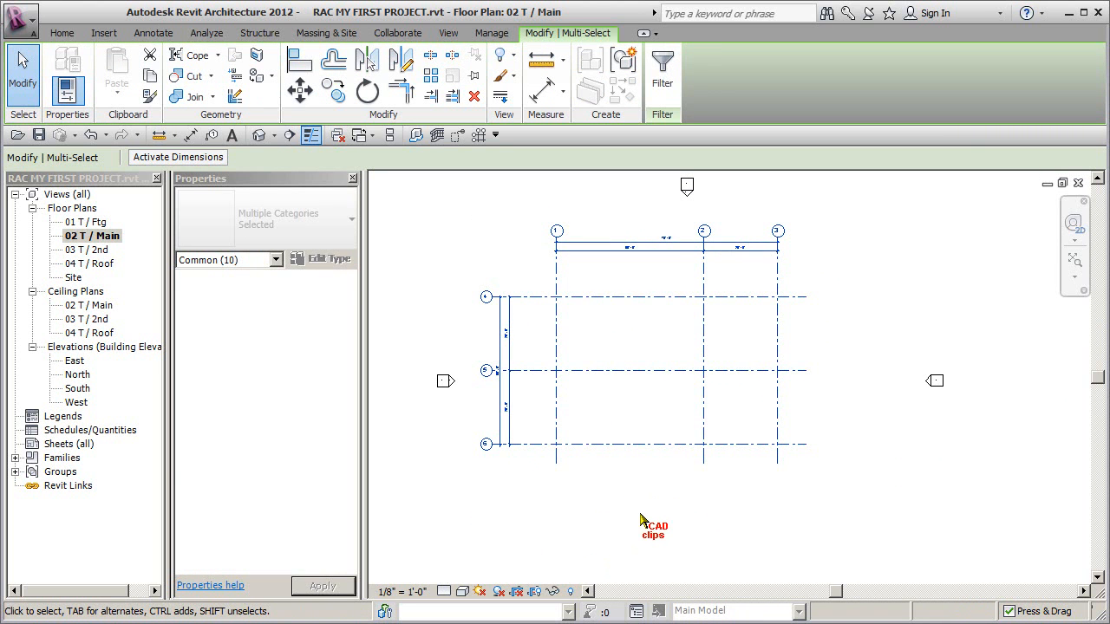
key(Right)
key(Right)
key(Right)
key(Right)
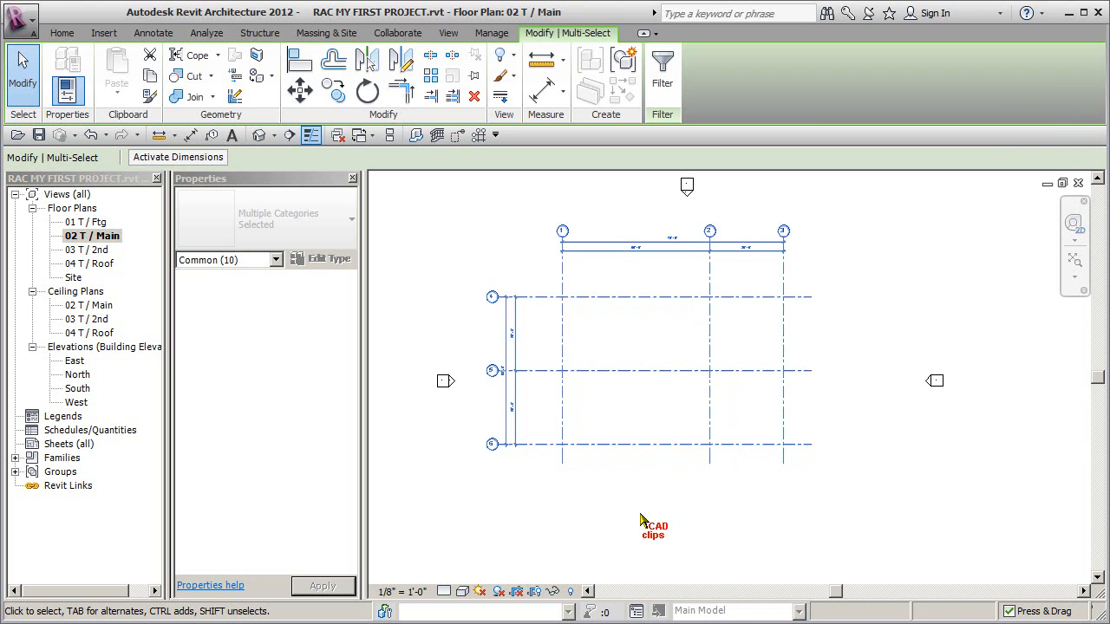
key(Right)
key(Right)
key(Right)
key(Right)
key(Right)
key(Right)
key(Right)
key(Right)
key(Right)
key(Right)
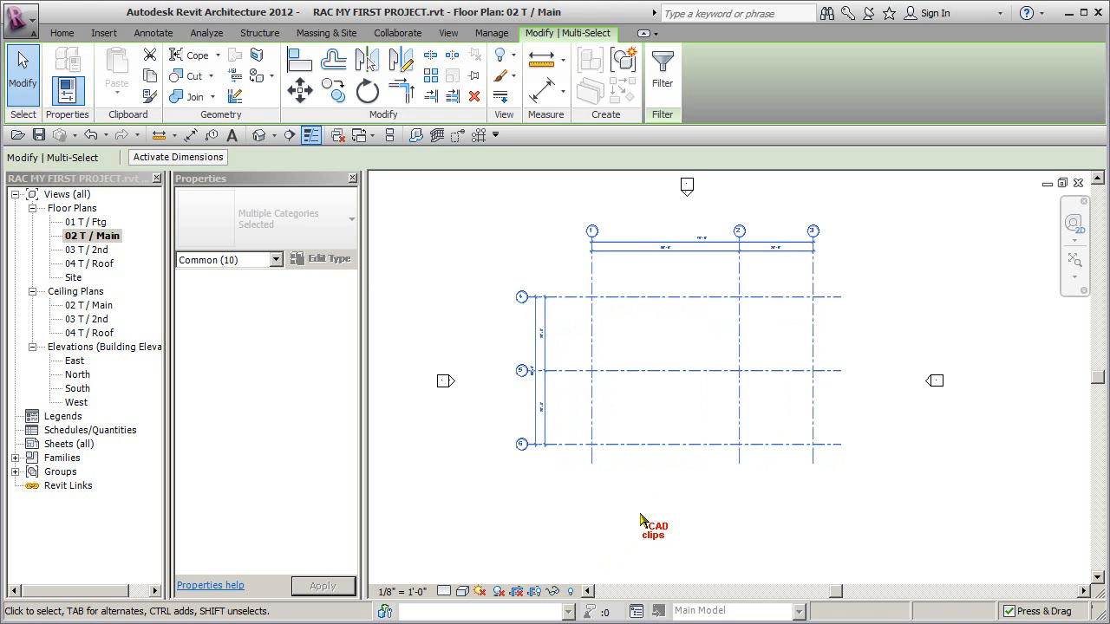
key(Down)
key(Down)
key(Down)
key(Down)
key(Down)
key(Down)
key(Down)
key(Down)
key(Down)
key(Down)
key(Down)
key(Down)
key(Down)
key(Down)
key(Down)
key(Down)
key(Down)
key(Down)
key(Down)
key(Down)
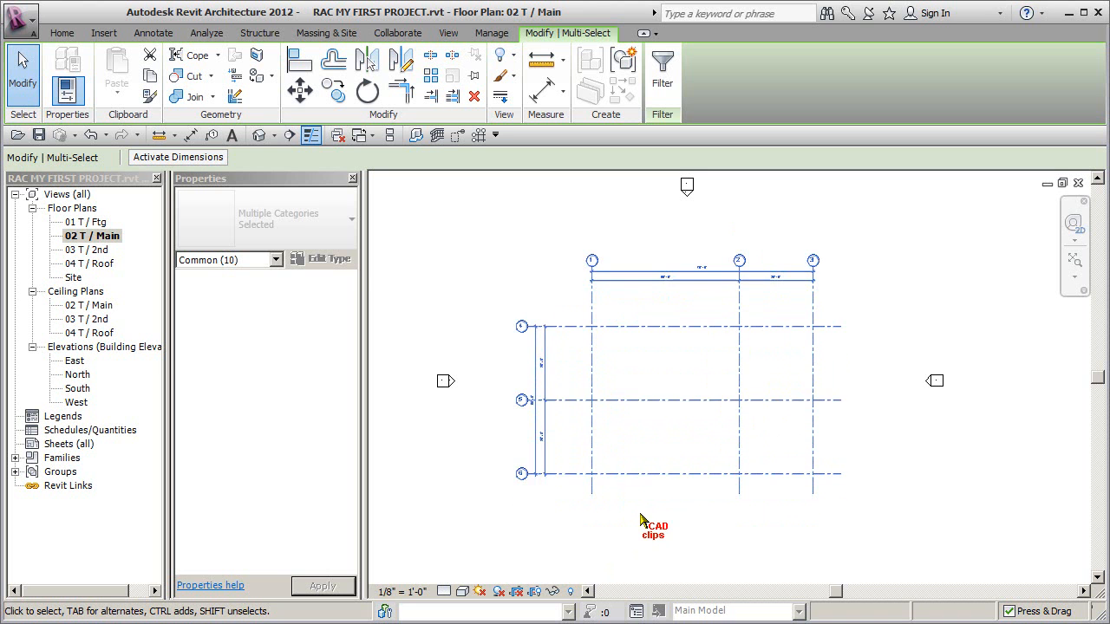
key(Right)
key(Right)
key(Right)
key(Right)
key(Right)
key(Right)
key(Right)
key(Right)
key(Right)
key(Right)
key(Up)
key(Up)
key(Up)
key(Up)
key(Up)
key(Up)
key(Up)
key(Up)
key(Up)
key(Up)
key(Left)
key(Down)
key(Down)
key(Down)
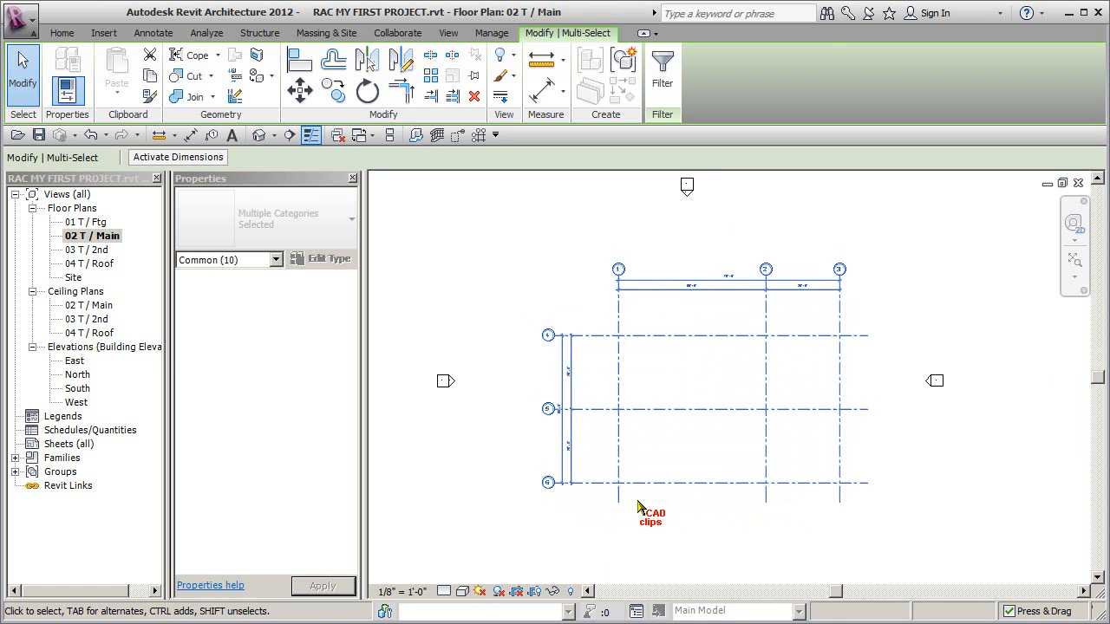
scroll(639, 521, down, 2)
key(Left)
key(Down)
key(Up)
key(Up)
key(Up)
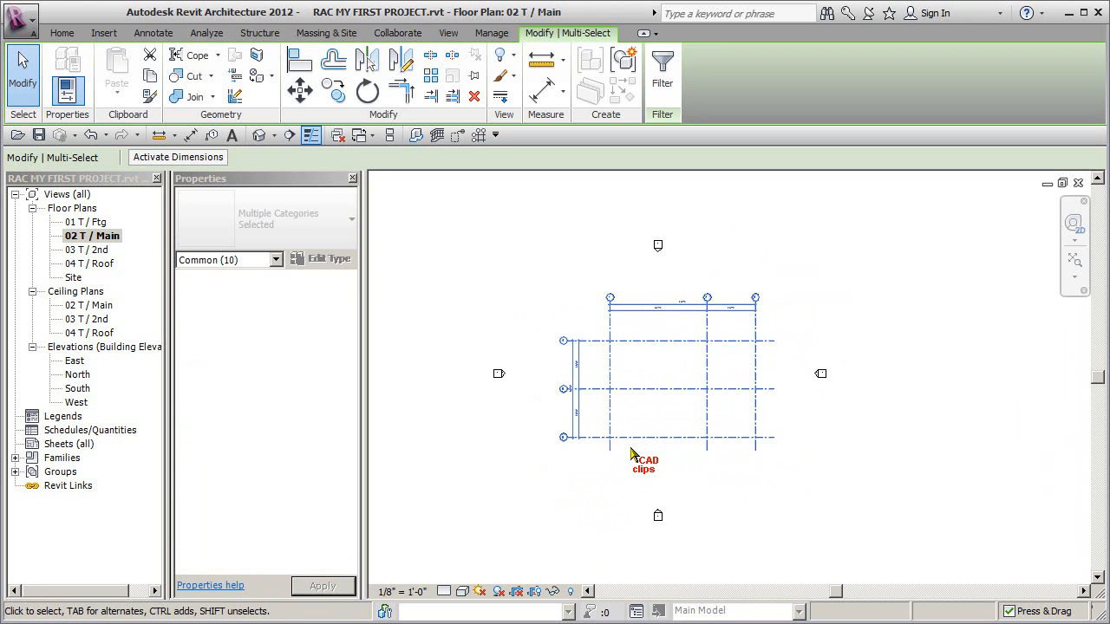
key(Up)
key(Up)
key(Up)
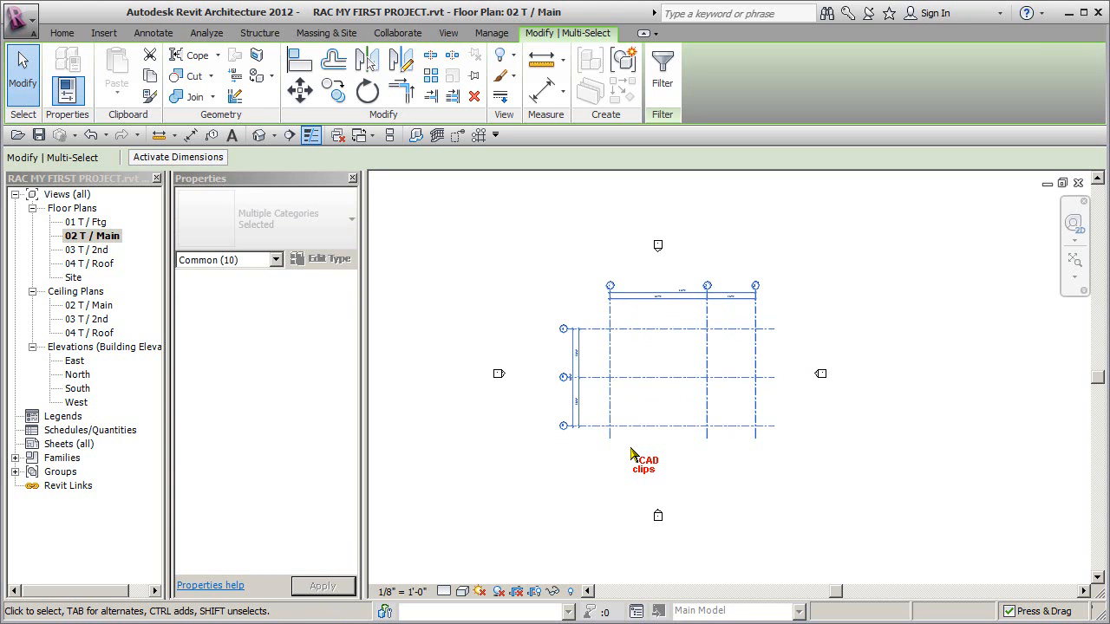
key(Down)
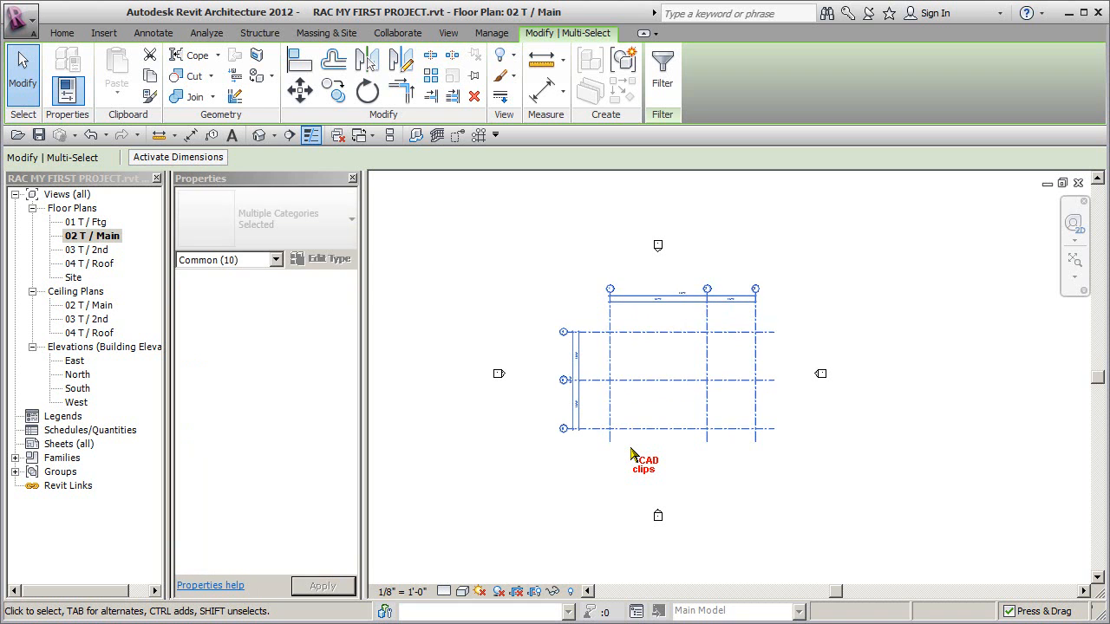
click(825, 516)
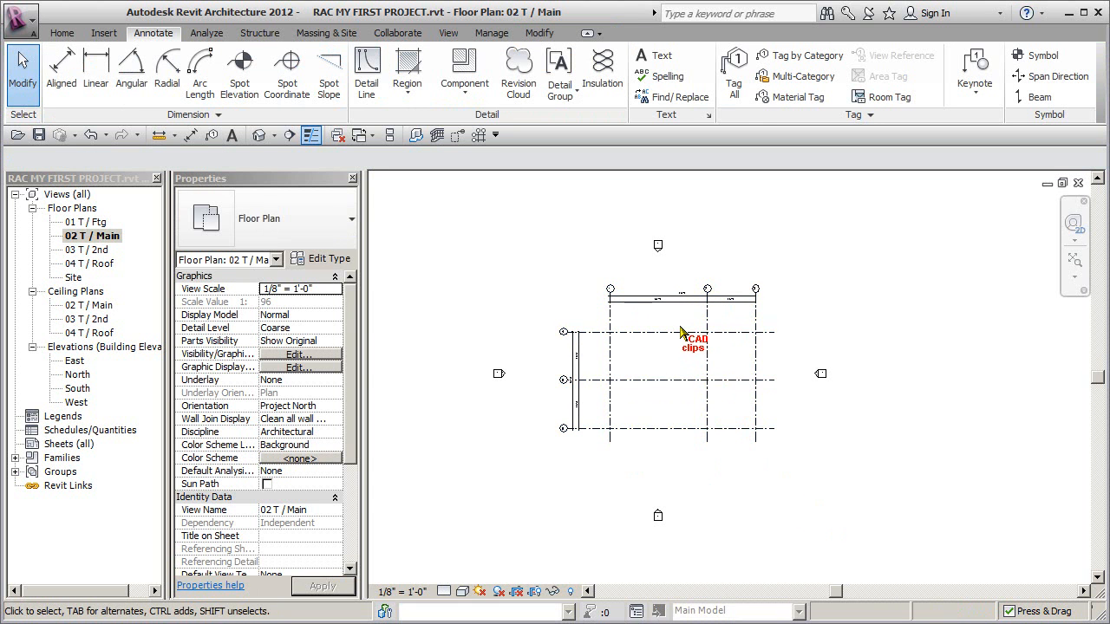
Pull the bubble ends of vertical grids 1, 2 and 3 closer to grid 4, carrying their dimension strings along.
scroll(681, 332, up, 2)
scroll(590, 323, up, 2)
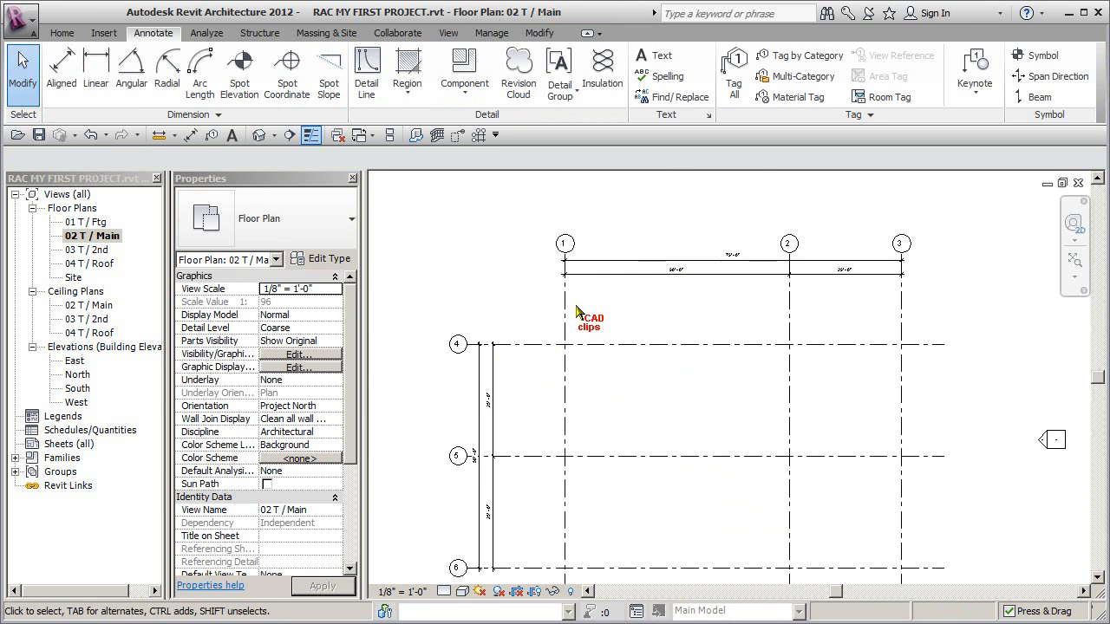
click(568, 260)
drag(564, 258, 567, 283)
click(951, 302)
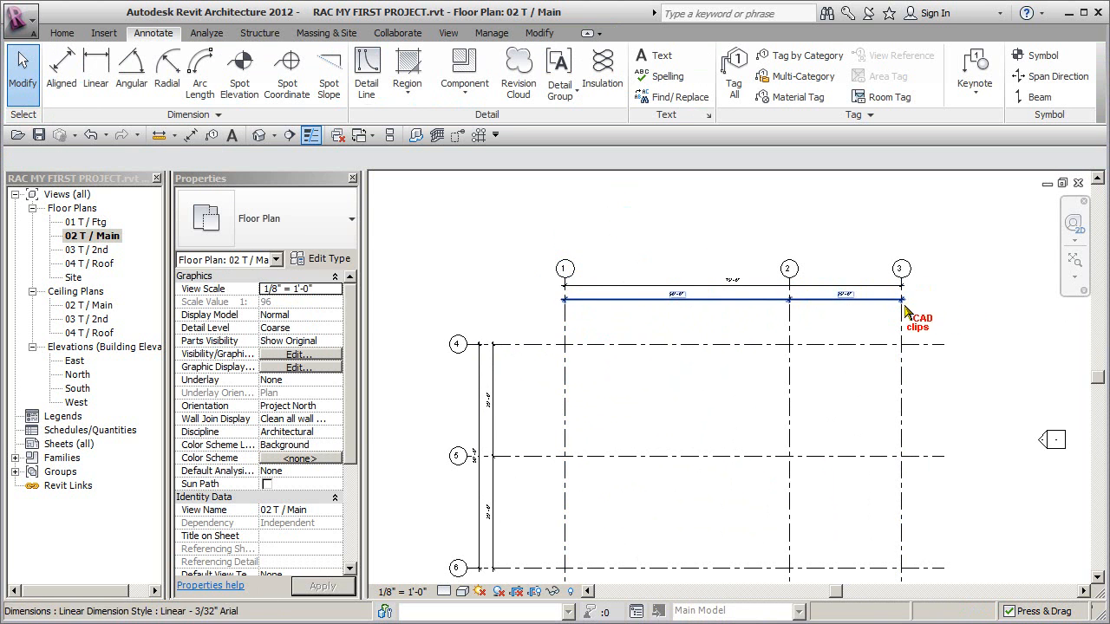
Try extending the bubble ends of horizontal grids 4, 5 and 6 farther away from grid 1.
click(546, 350)
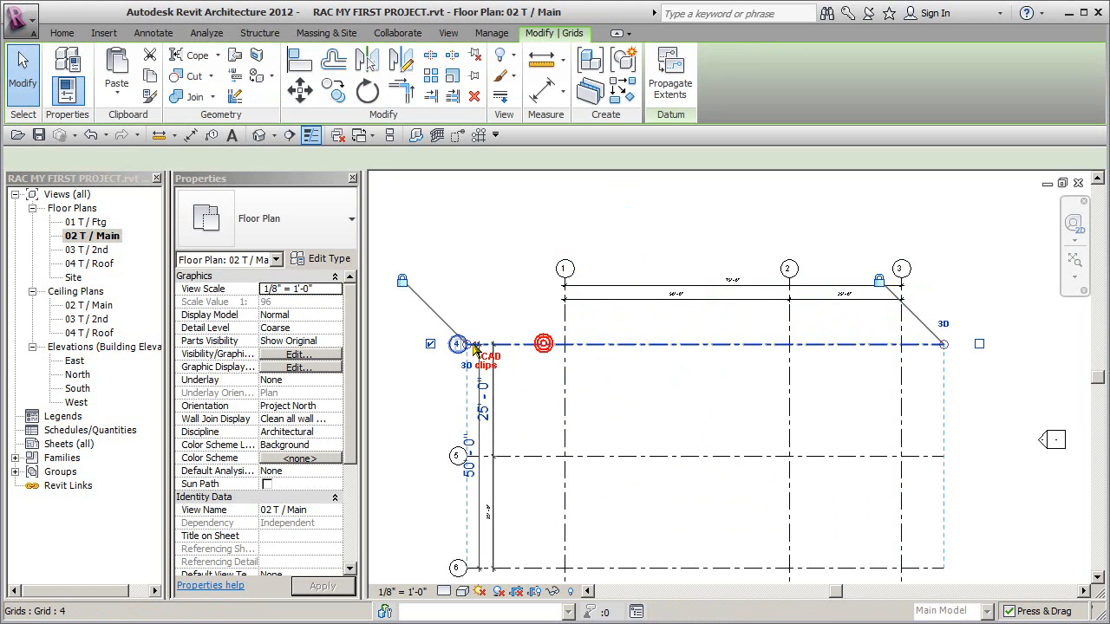
drag(458, 346, 419, 345)
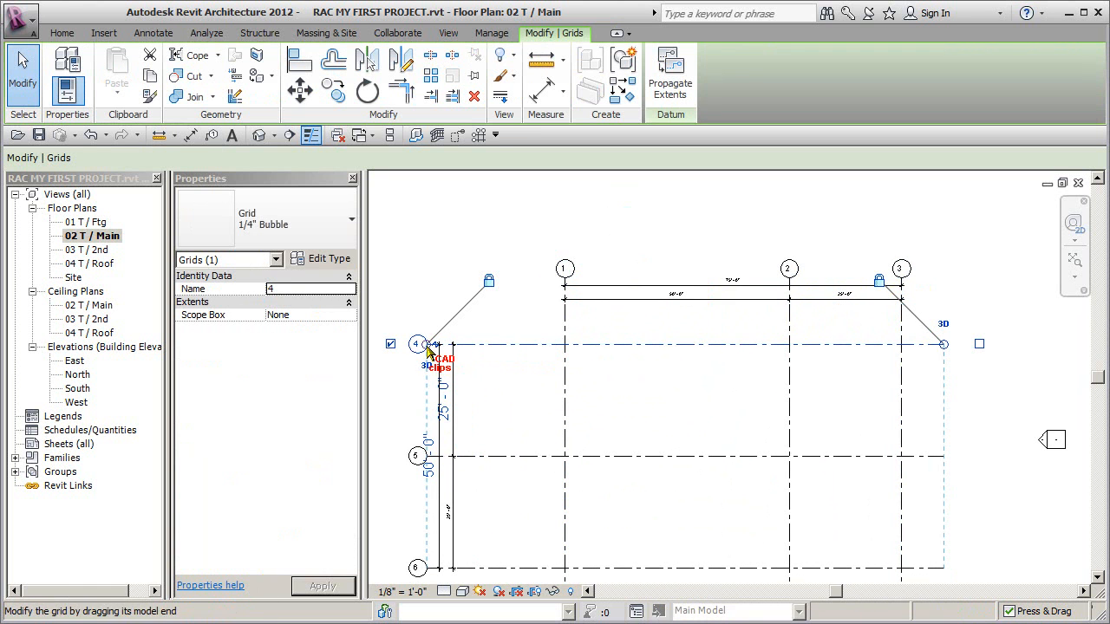
key(ctrl+z)
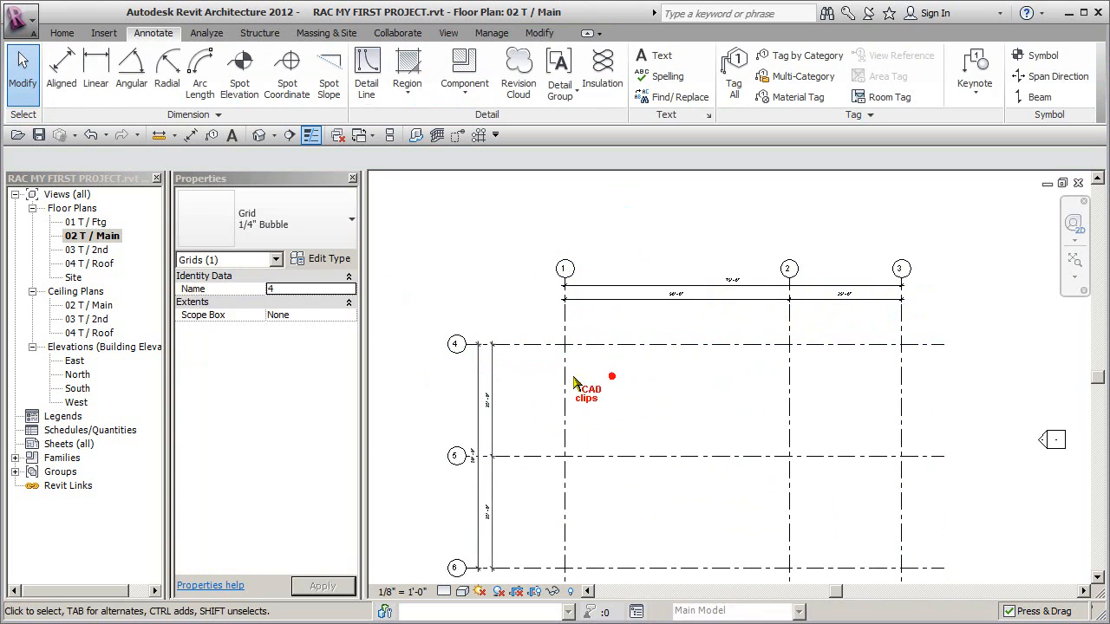
Move the inner dimension string of grids 4, 5 and 6 slightly toward grid 1.
mouse_move(494, 378)
mouse_down()
mouse_move(540, 379)
mouse_move(498, 383)
mouse_up()
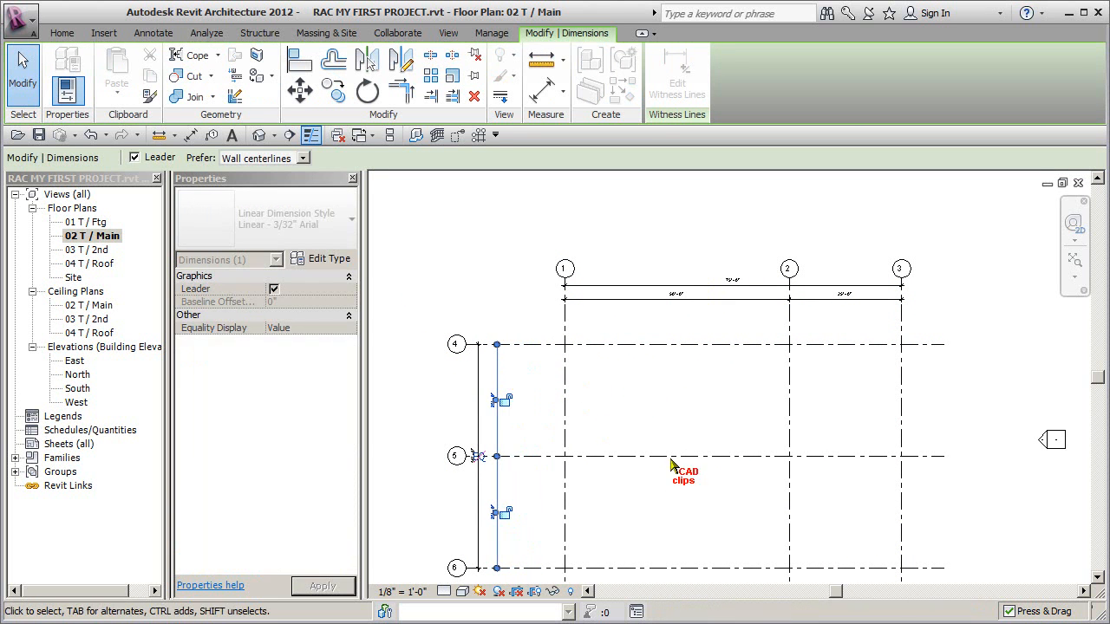
click(1009, 612)
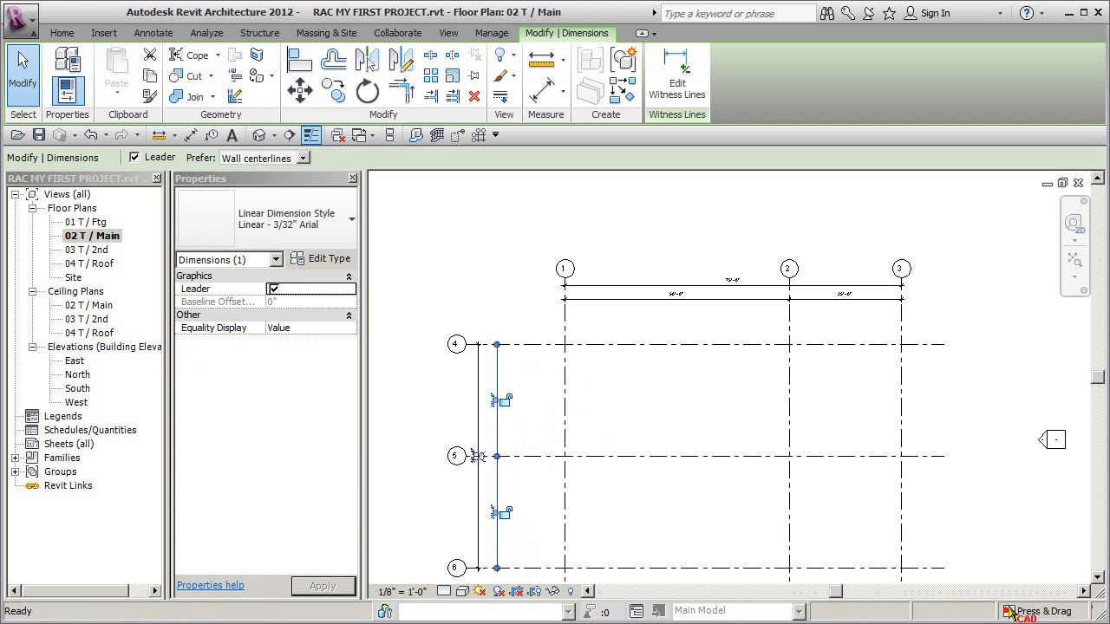
click(1006, 551)
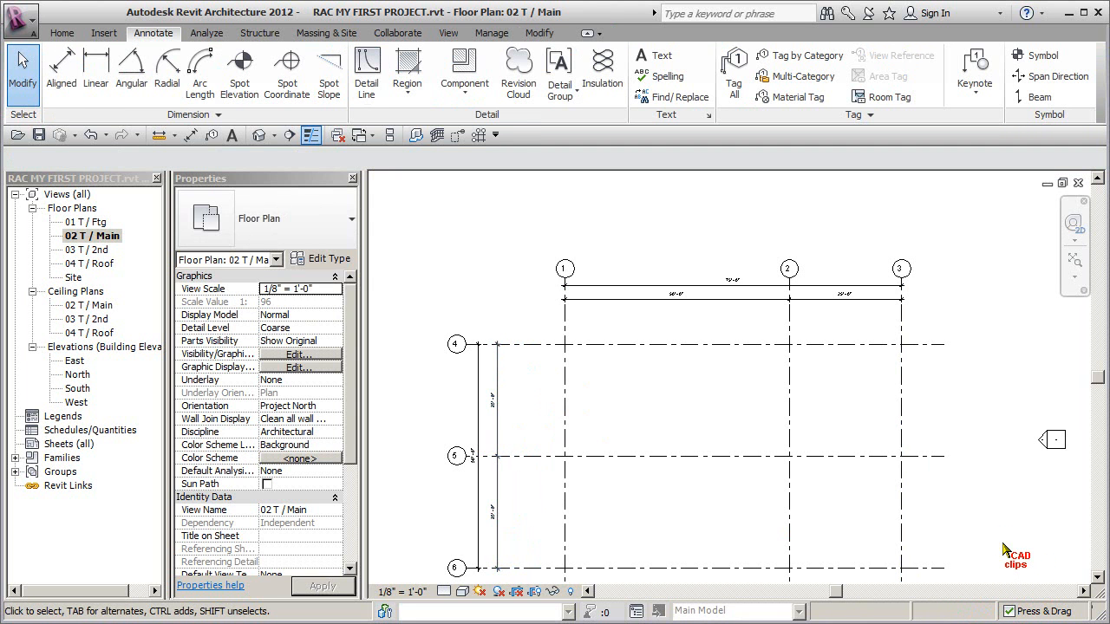
Open the 01 T / Ftg floor plan and collapse the Ceiling Plans group in the project browser.
scroll(835, 443, down, 3)
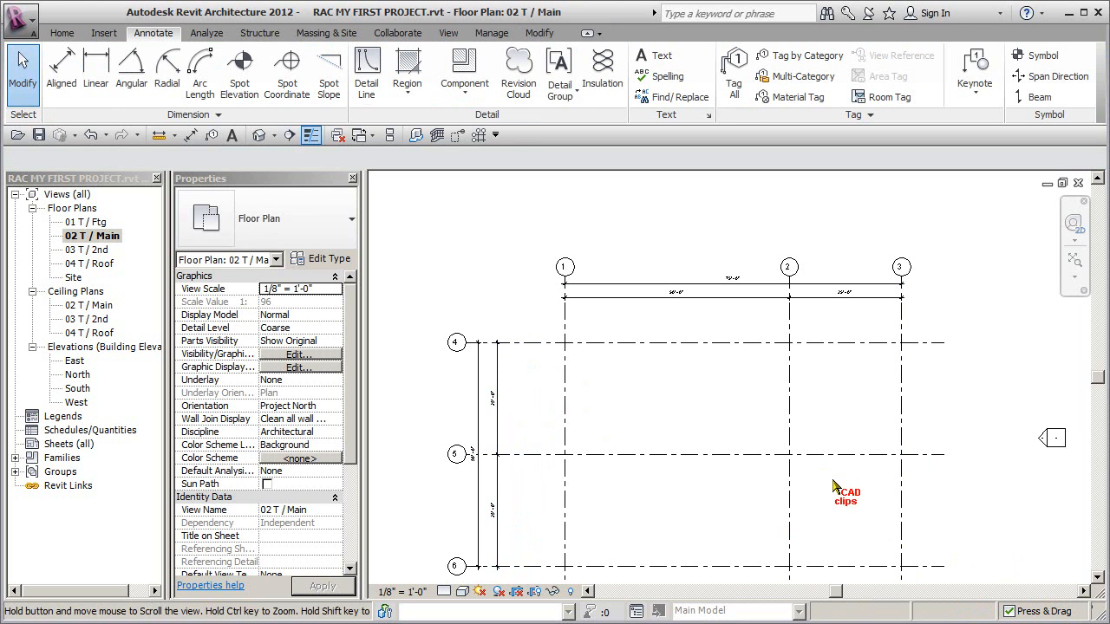
middle_drag(825, 436, 783, 422)
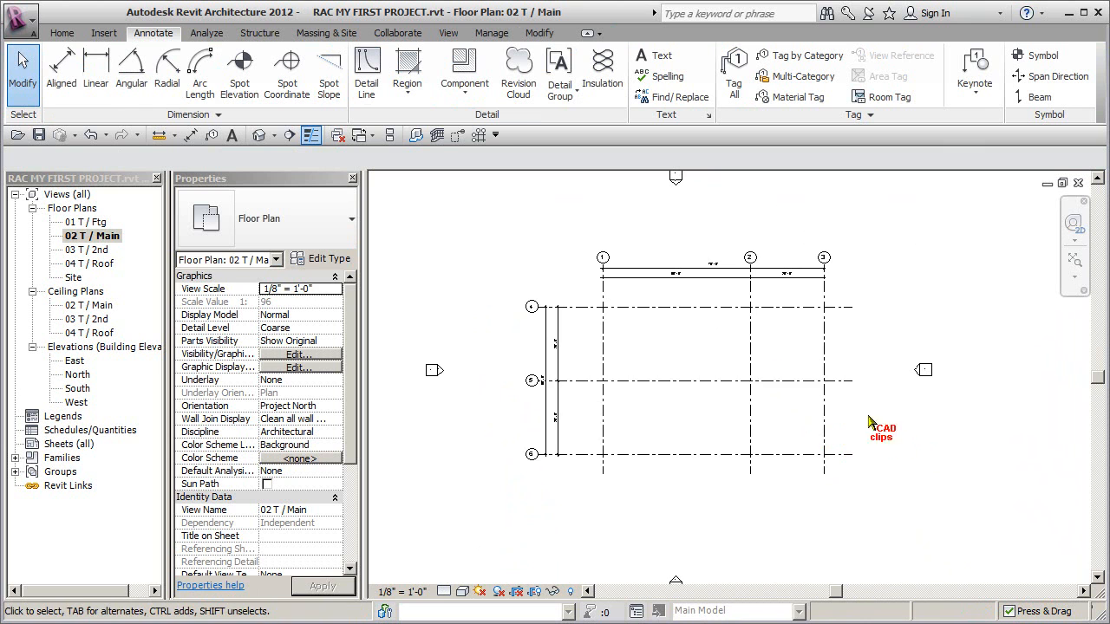
double_click(102, 223)
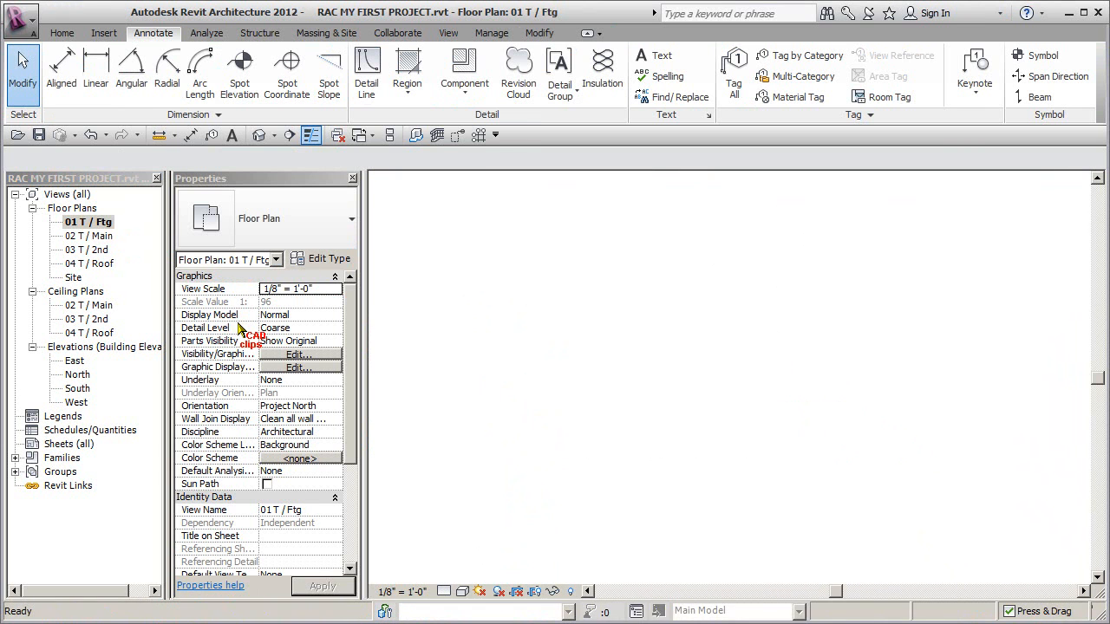
click(32, 292)
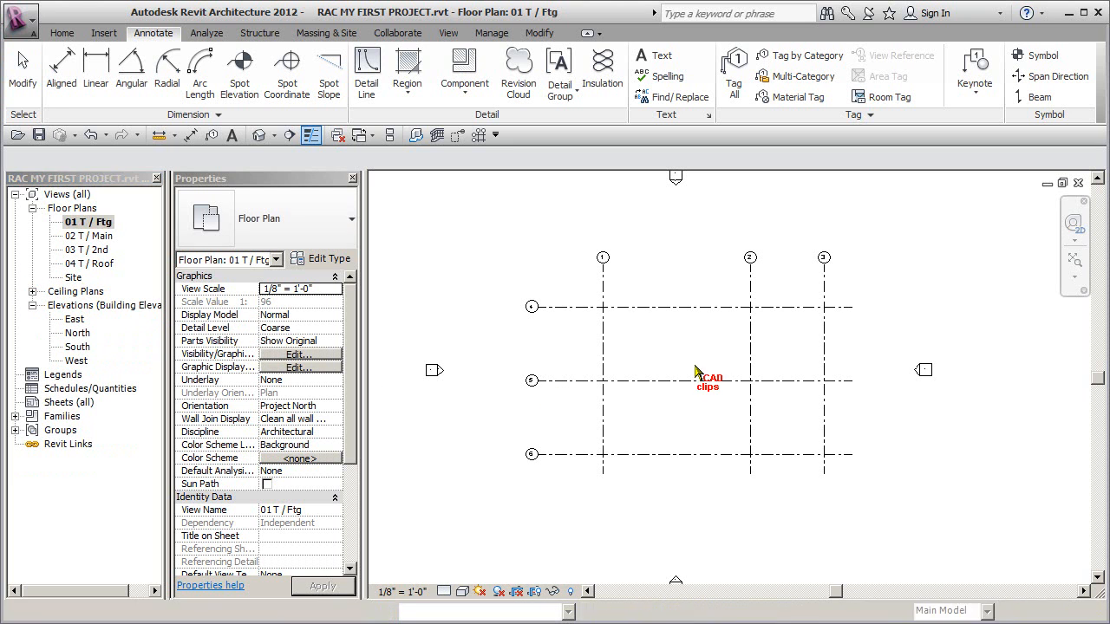
Place an aligned dimension string across vertical grids 1, 2 and 3 on the footing plan, between their bubbles and grid 4.
click(602, 296)
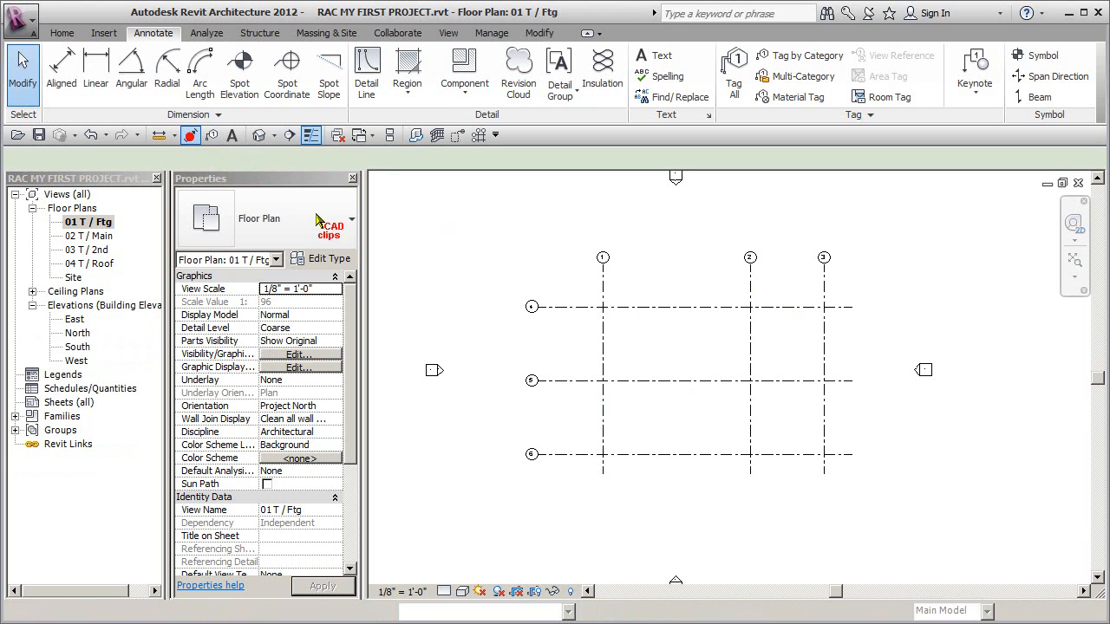
click(190, 136)
click(603, 297)
click(751, 289)
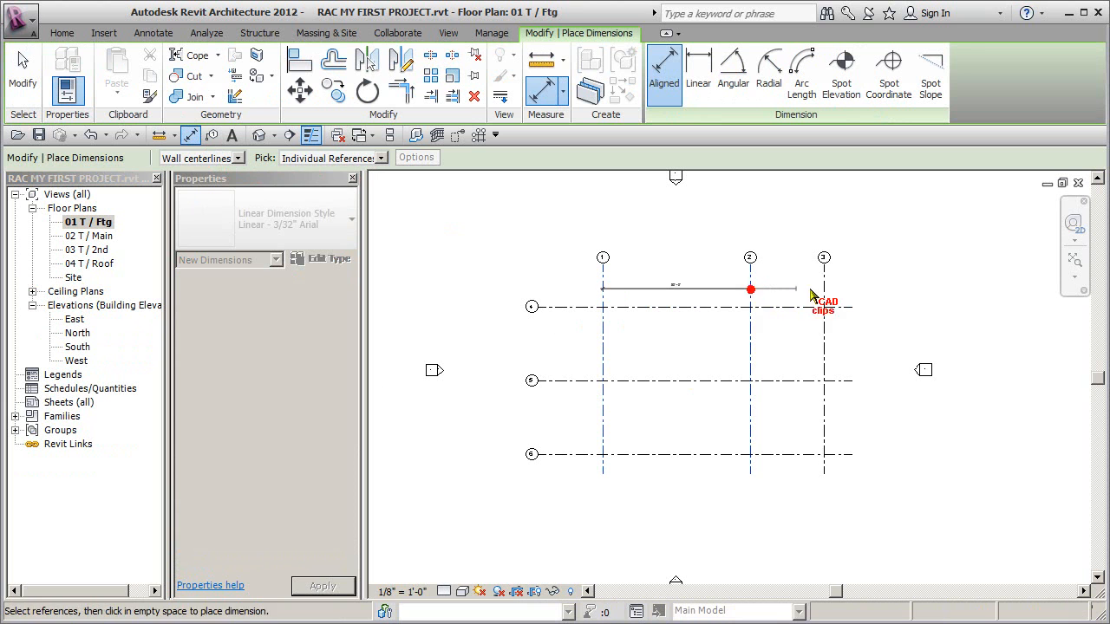
click(823, 289)
Place an overall aligned dimension from grid 3 to grid 1, between the new string and the grid bubbles.
click(825, 293)
click(603, 295)
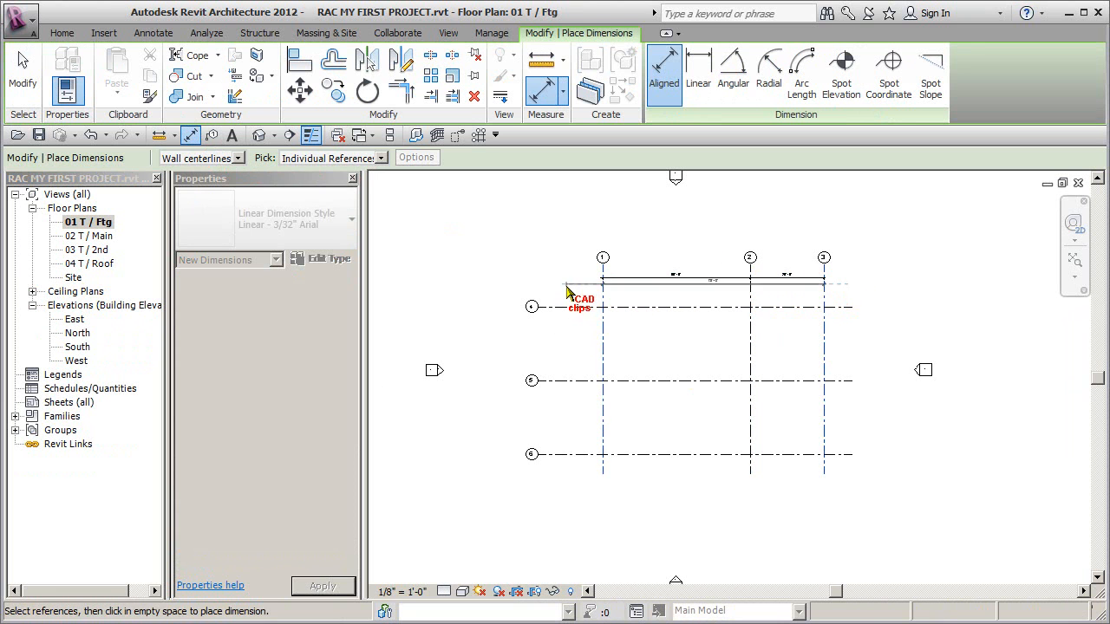
click(571, 273)
Place an aligned dimension string across horizontal grids 4, 5 and 6 on the footing plan, between their bubbles and grid 1.
scroll(571, 276, up, 2)
scroll(569, 283, down, 2)
click(575, 316)
click(577, 401)
click(578, 487)
click(556, 518)
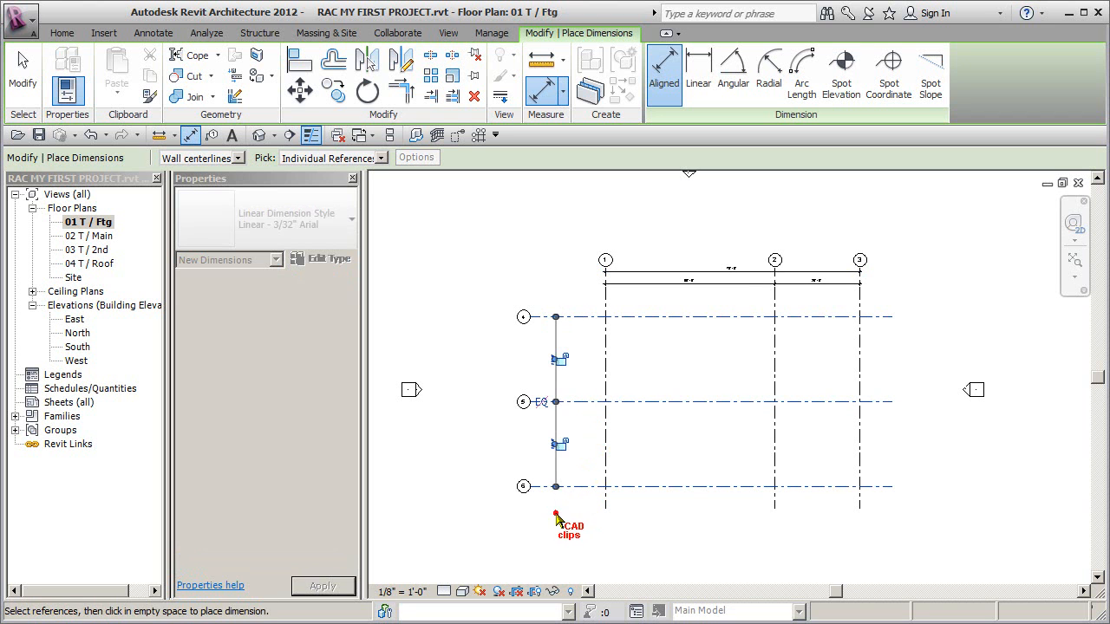
Place an overall aligned dimension from grid 6 to grid 4, between the new string and the grid bubbles.
click(580, 487)
click(576, 317)
click(540, 287)
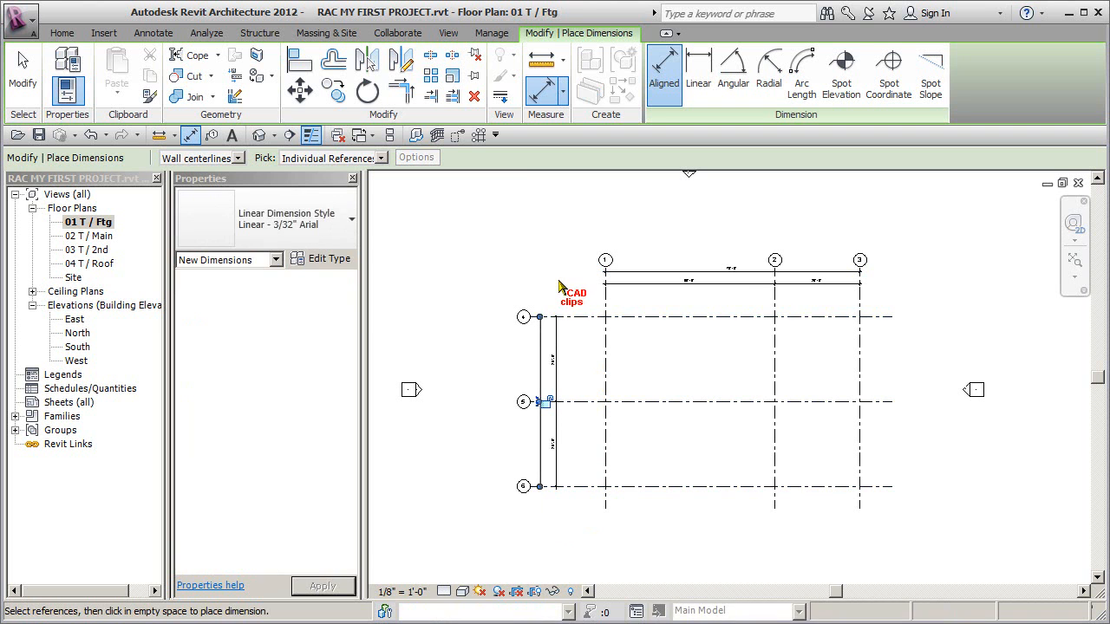
key(Escape)
key(Escape)
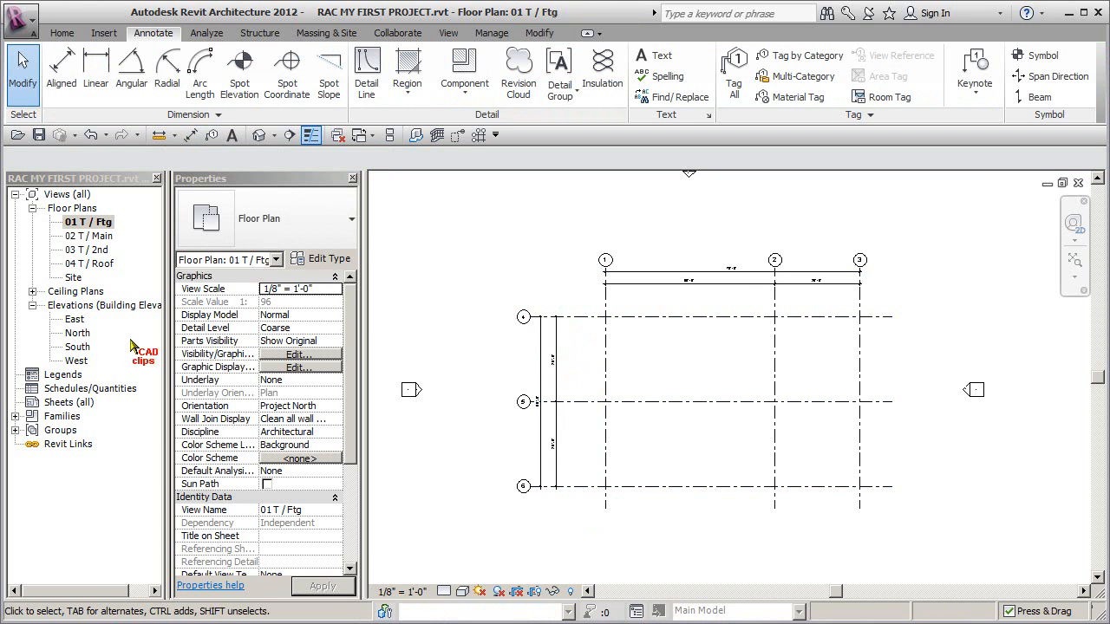
Check the grids in the 03 T / 2nd, 04 T / Roof and Site floor plans and in the default 3D view.
double_click(97, 250)
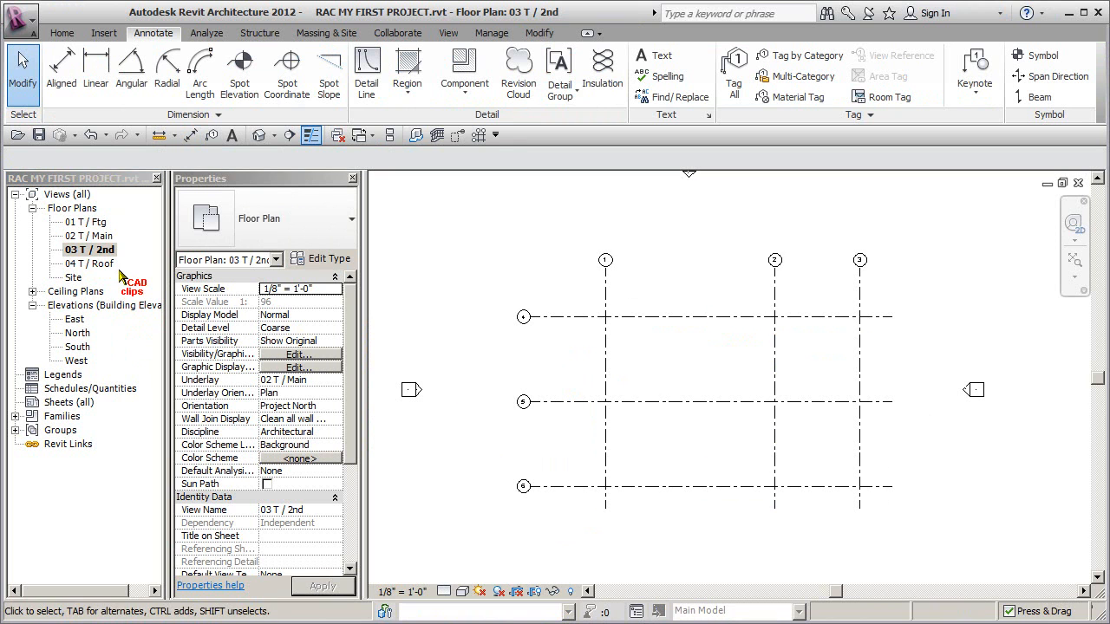
double_click(93, 263)
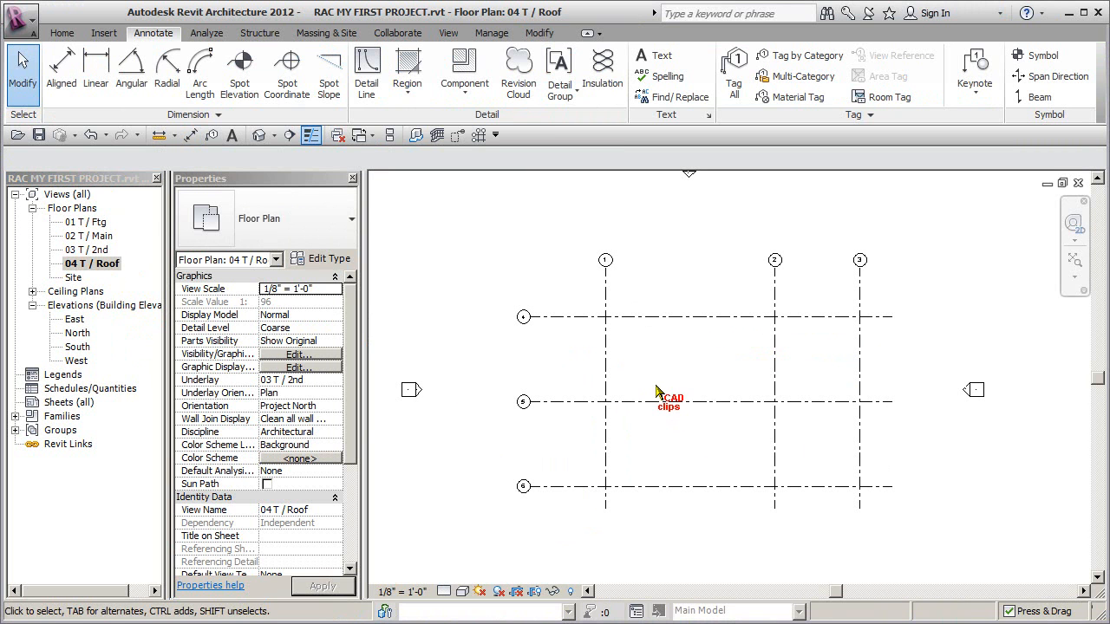
double_click(75, 276)
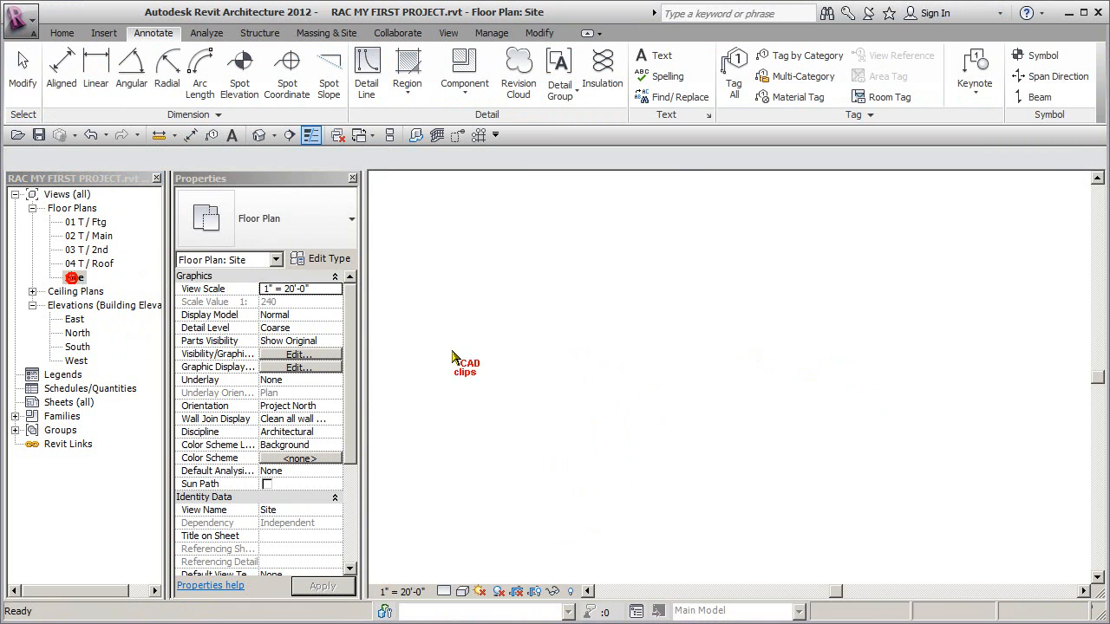
middle_drag(651, 432, 612, 431)
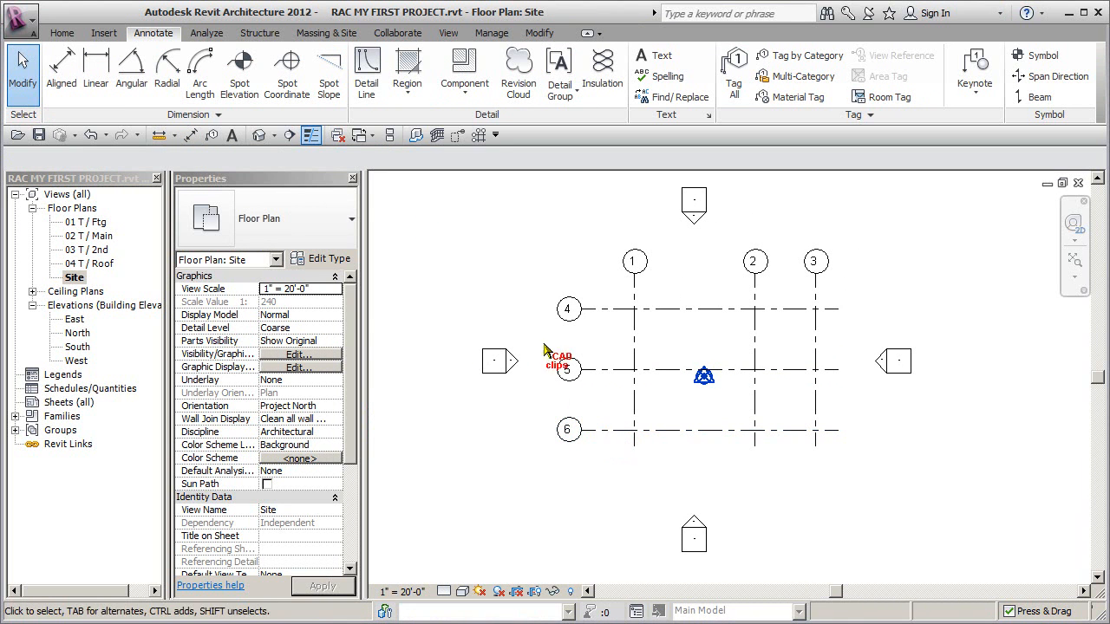
click(259, 136)
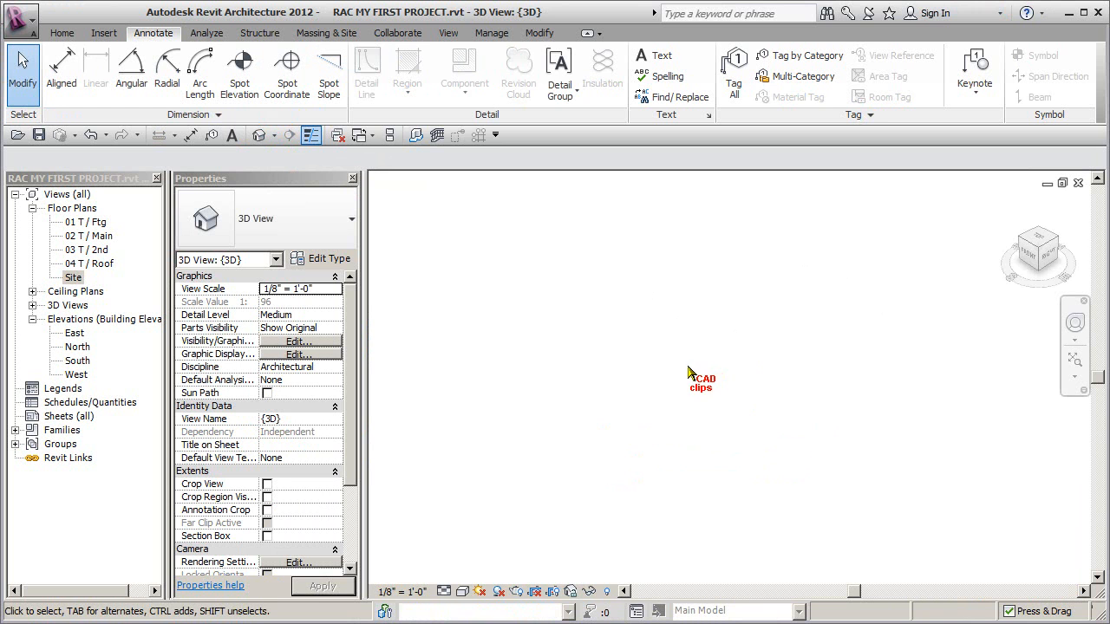
Open the East elevation and pull both ends of the level lines in close to grids 6 and 4.
double_click(76, 333)
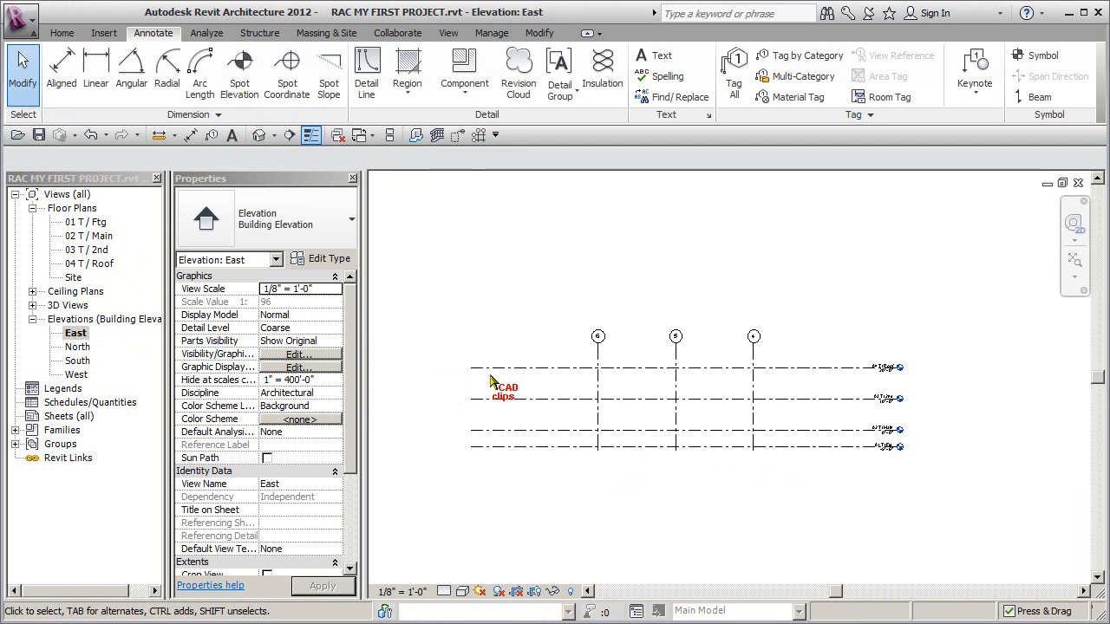
click(472, 370)
drag(481, 370, 595, 388)
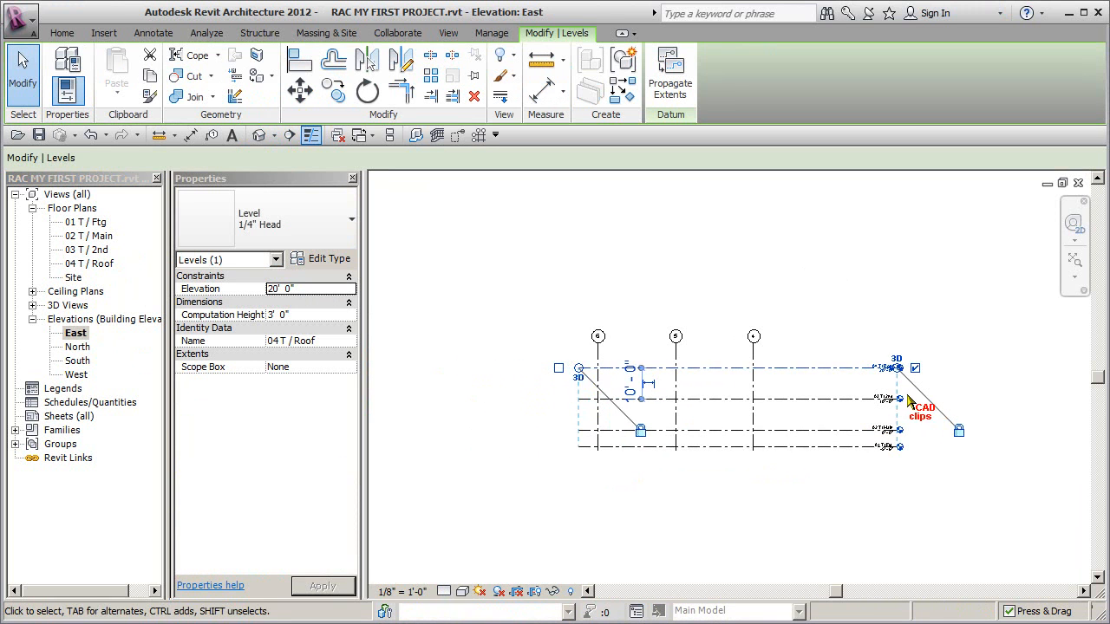
scroll(902, 369, up, 2)
drag(893, 356, 745, 355)
click(731, 515)
scroll(720, 519, up, 3)
middle_drag(758, 506, 757, 505)
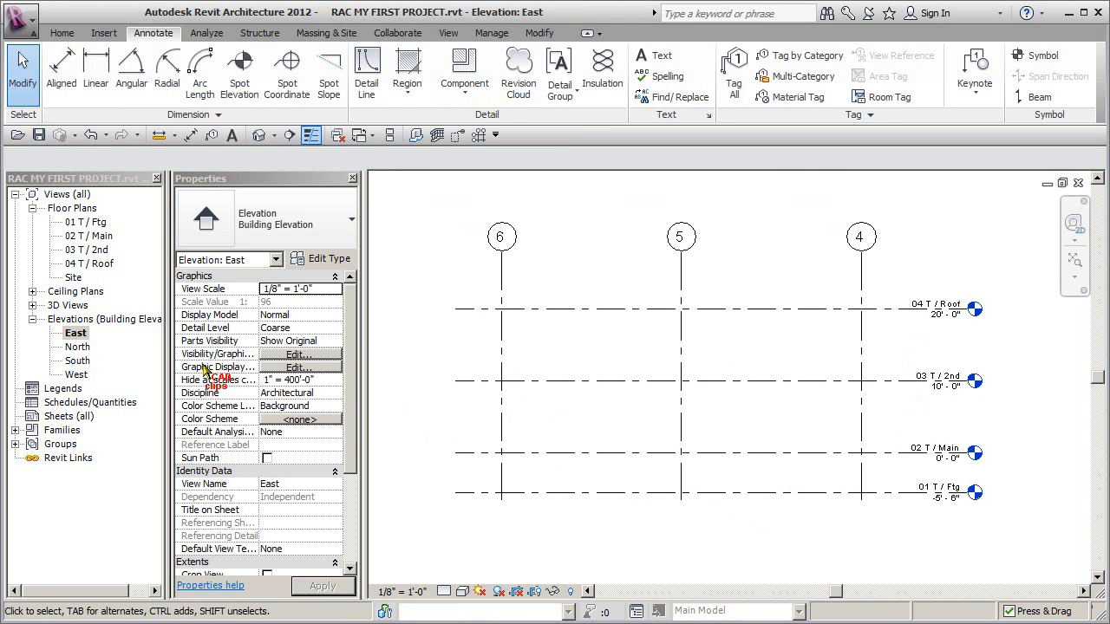
Open the North elevation and pull both ends of the level lines in close to grids 1 and 3.
double_click(77, 347)
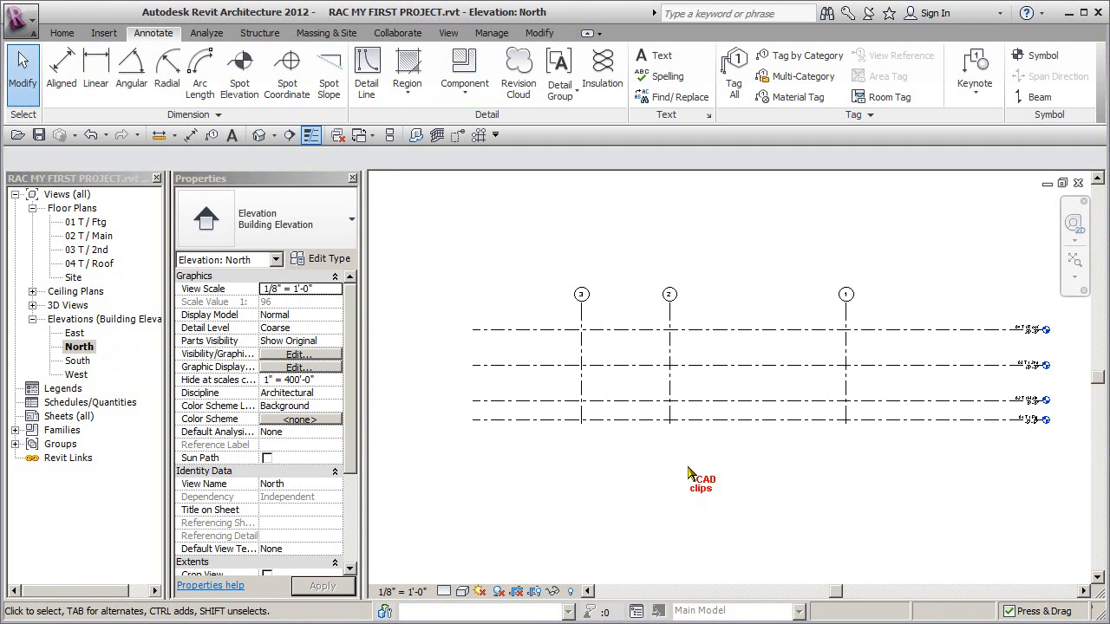
click(854, 331)
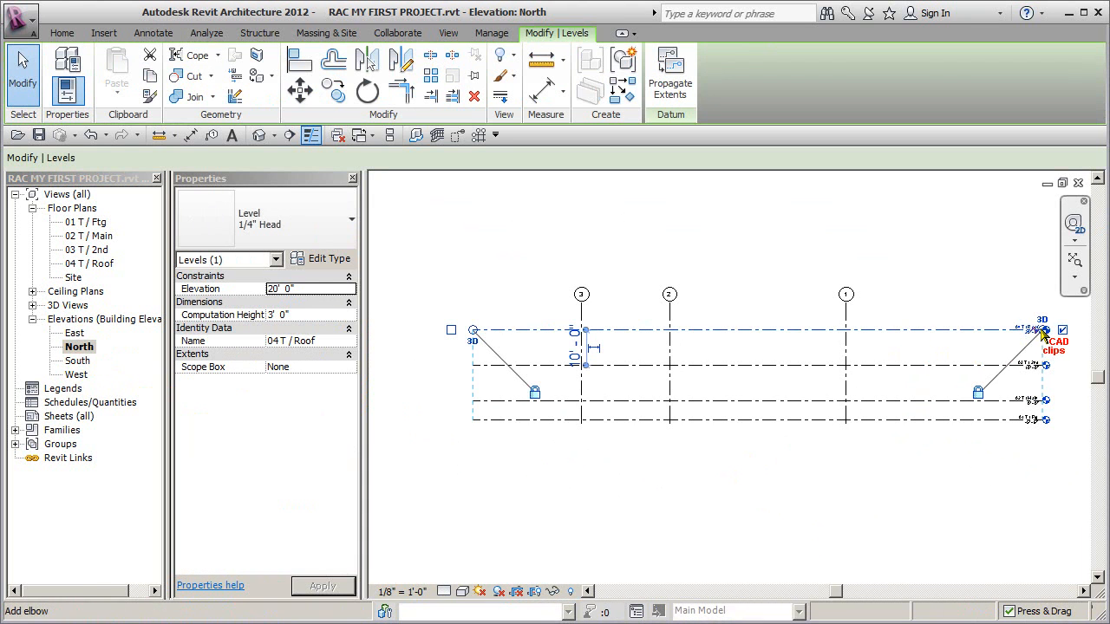
drag(1024, 334, 891, 332)
drag(473, 330, 558, 329)
Check how far the level lines and their heads extend past the outer grids in the South and West elevations.
double_click(78, 361)
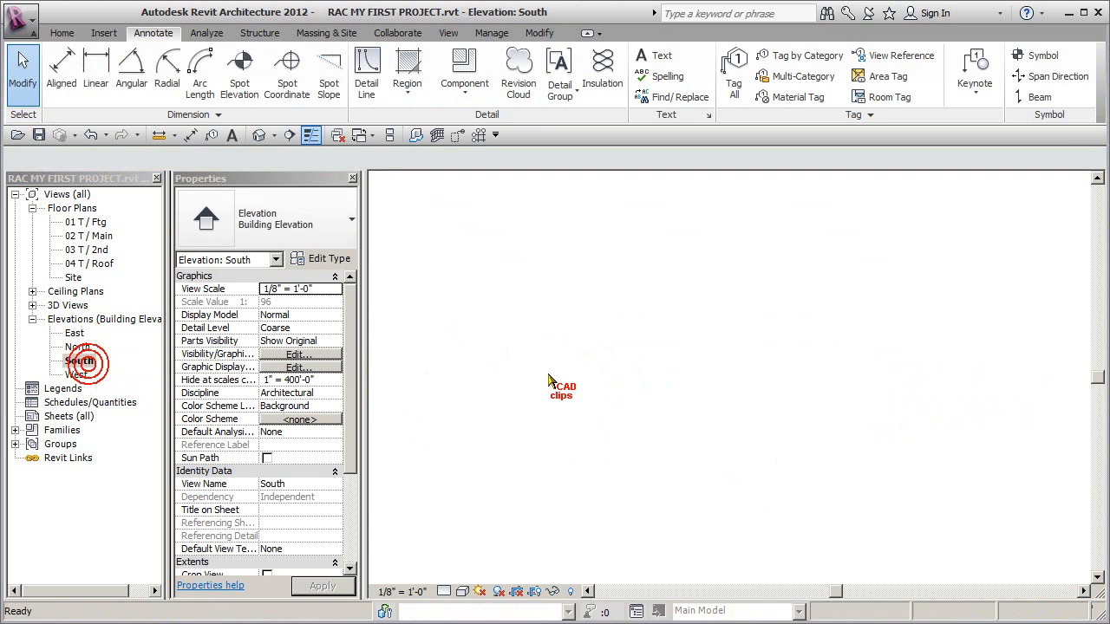
middle_drag(721, 340, 898, 388)
scroll(972, 397, down, 4)
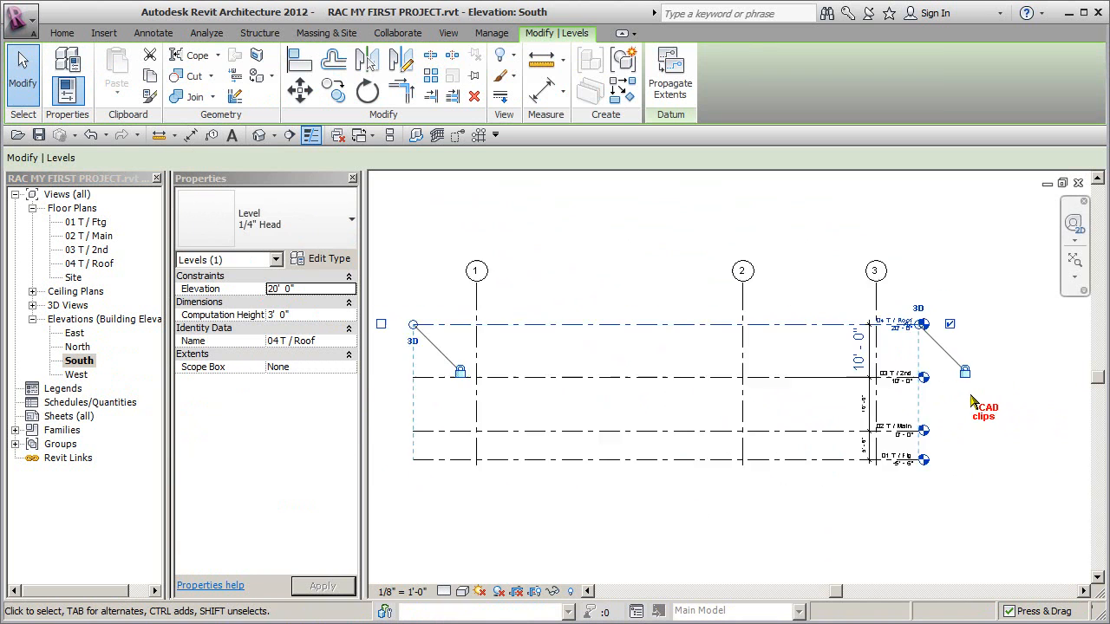
click(725, 501)
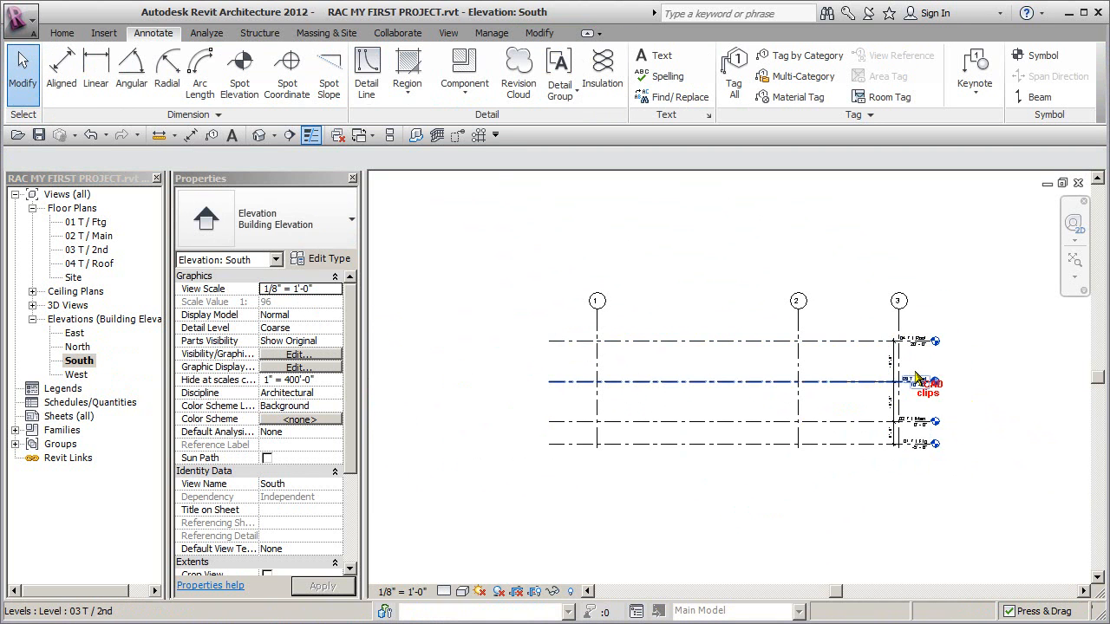
scroll(934, 379, up, 3)
middle_drag(934, 379, 767, 374)
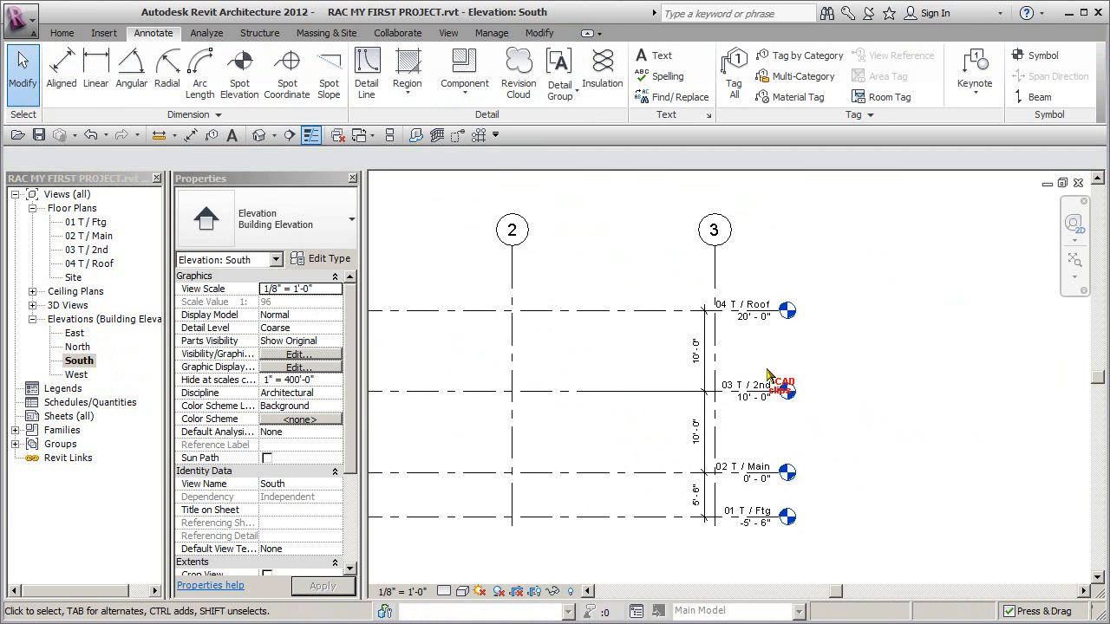
double_click(76, 377)
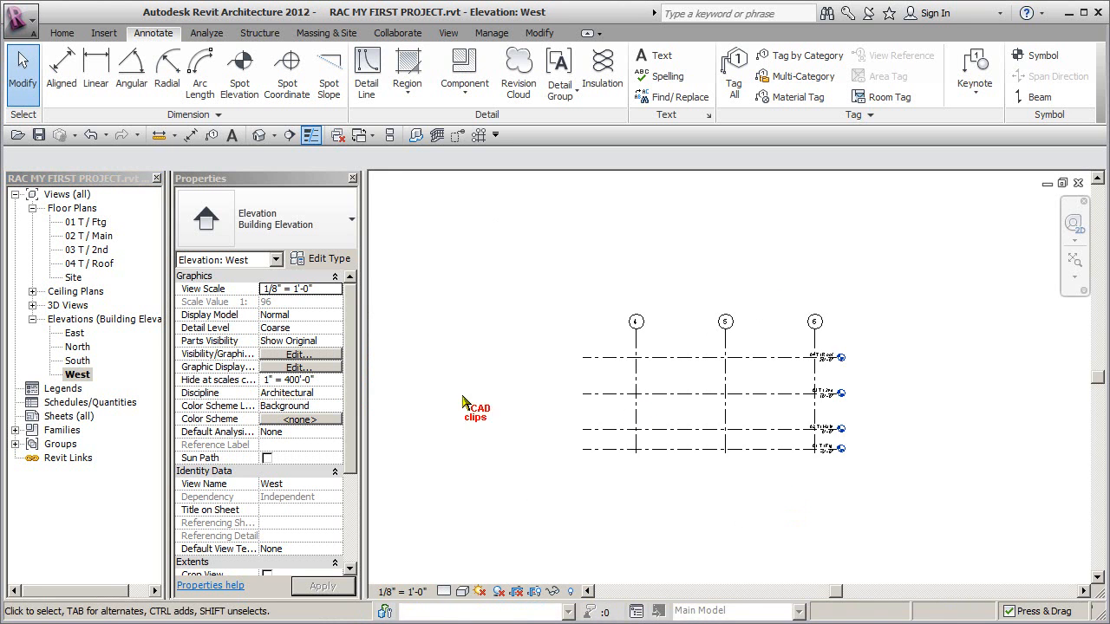
scroll(842, 384, up, 3)
middle_drag(865, 384, 1020, 384)
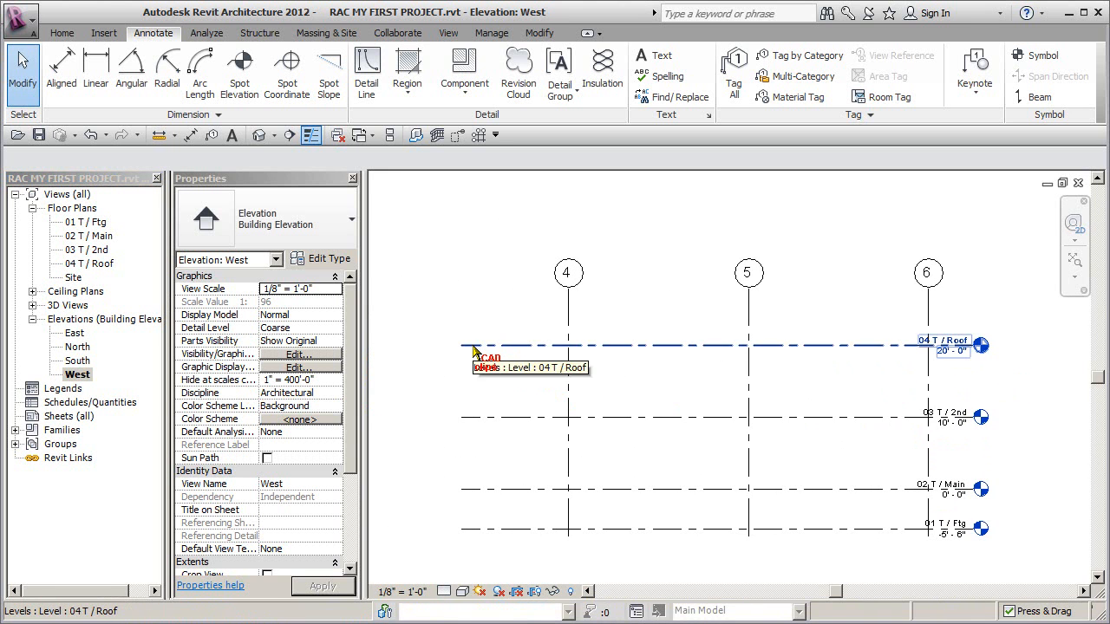
middle_drag(671, 361, 629, 361)
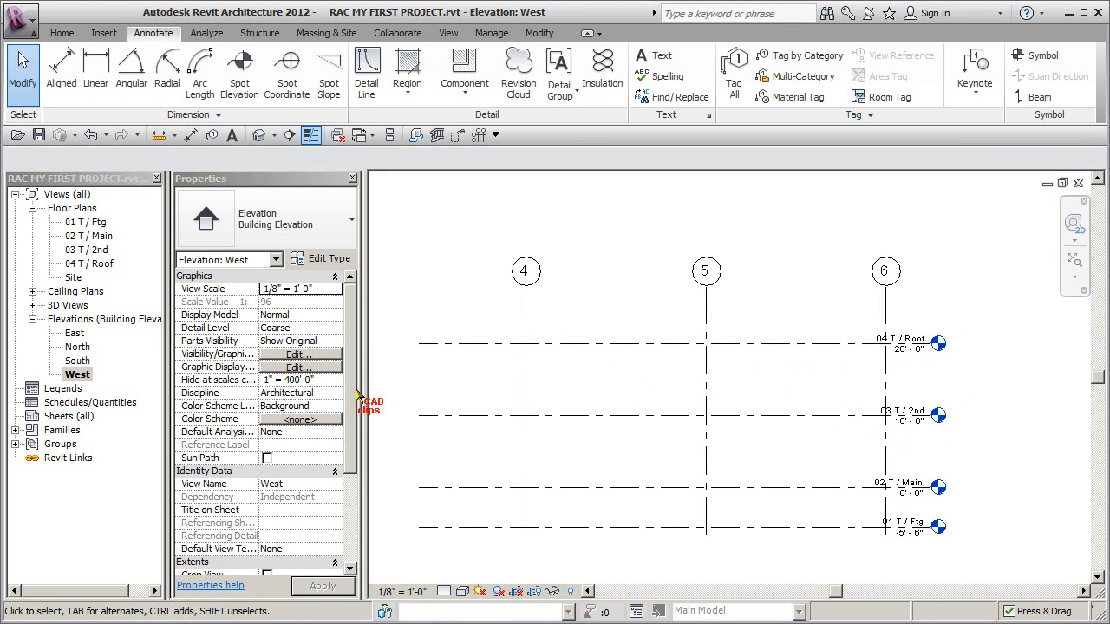
Reopen the East elevation and extend the headless ends of the level lines farther beyond grid 6.
double_click(82, 337)
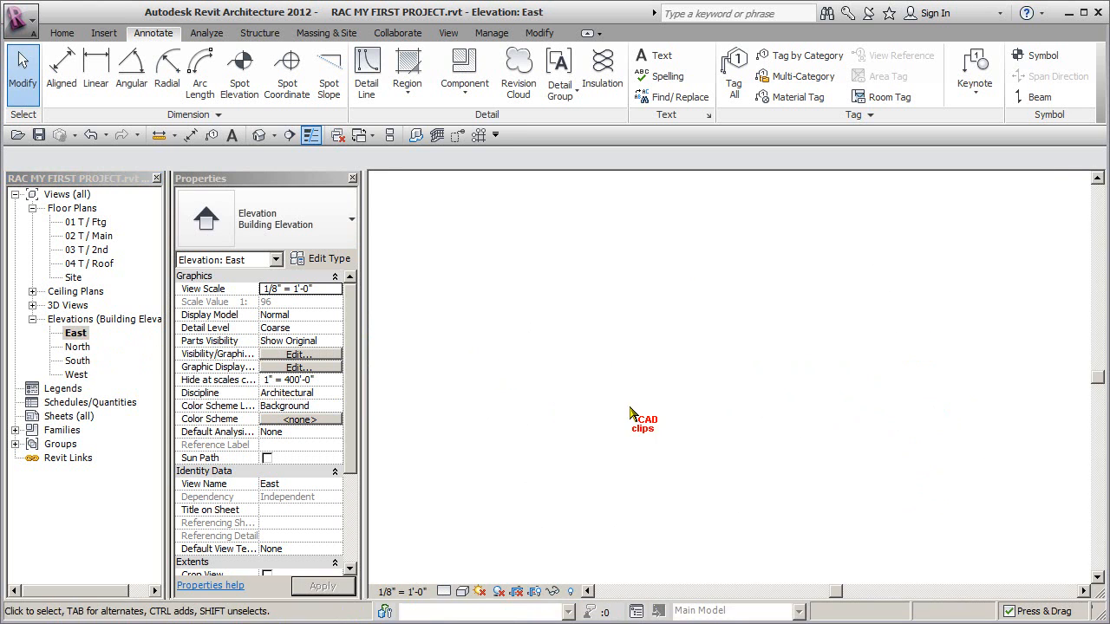
middle_drag(462, 317, 580, 331)
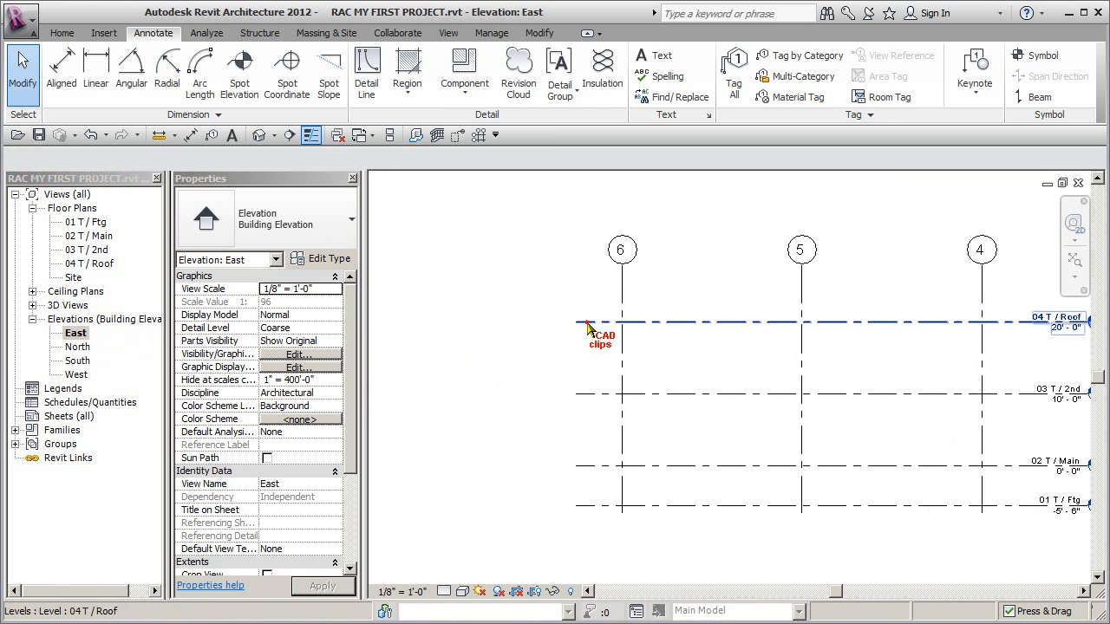
click(561, 325)
drag(561, 324, 526, 322)
click(644, 431)
middle_drag(699, 431, 607, 434)
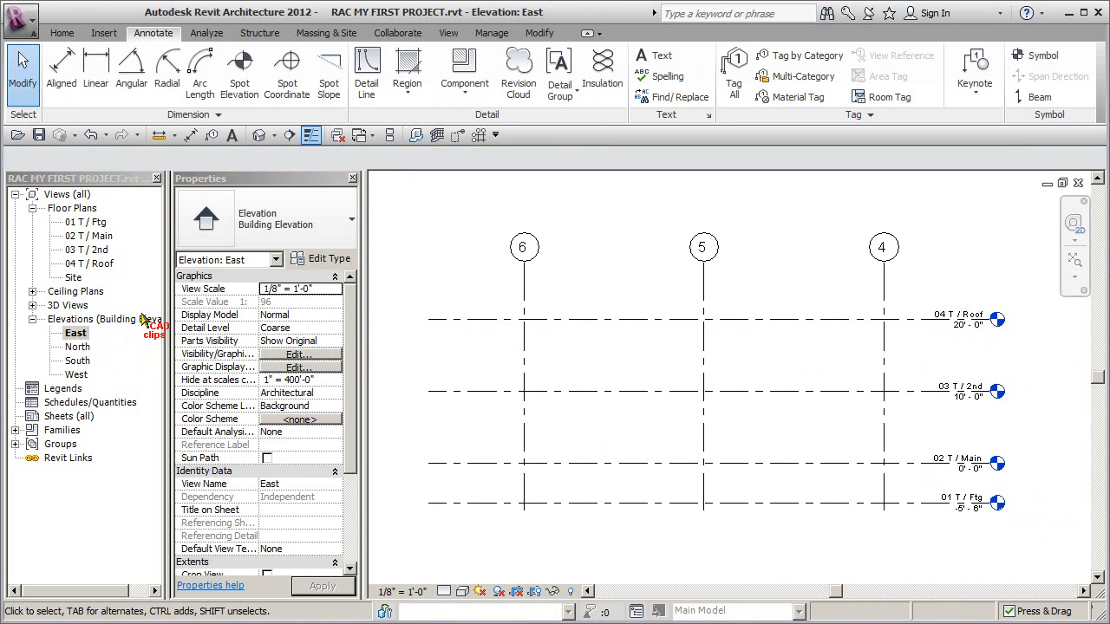
Reopen the North elevation and extend the headless ends of the level lines farther beyond grid 3.
click(85, 348)
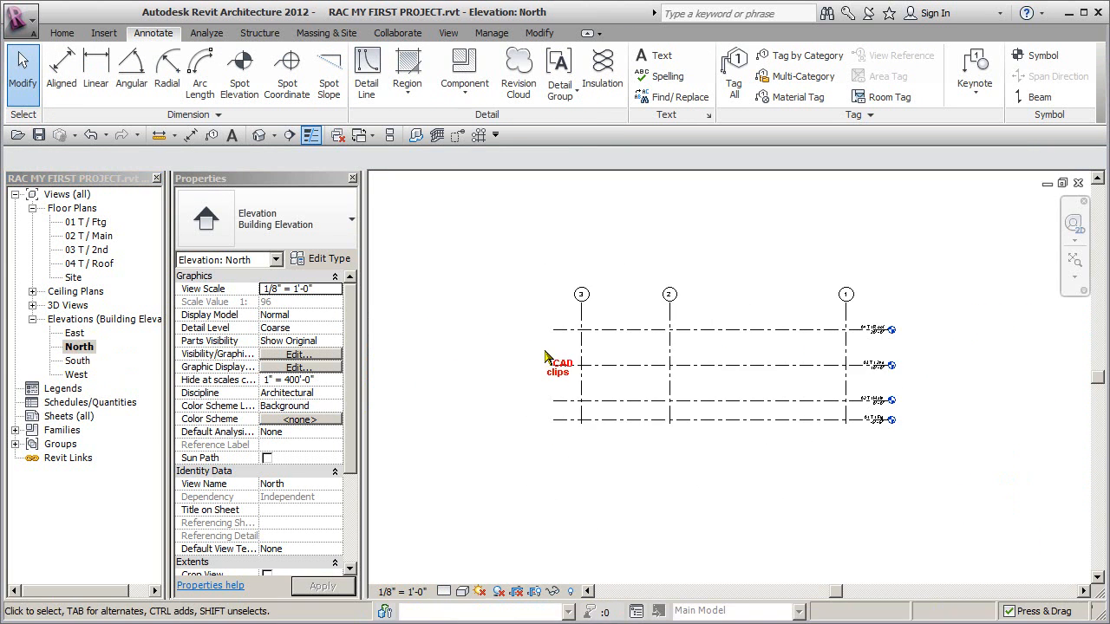
click(554, 338)
scroll(553, 340, up, 3)
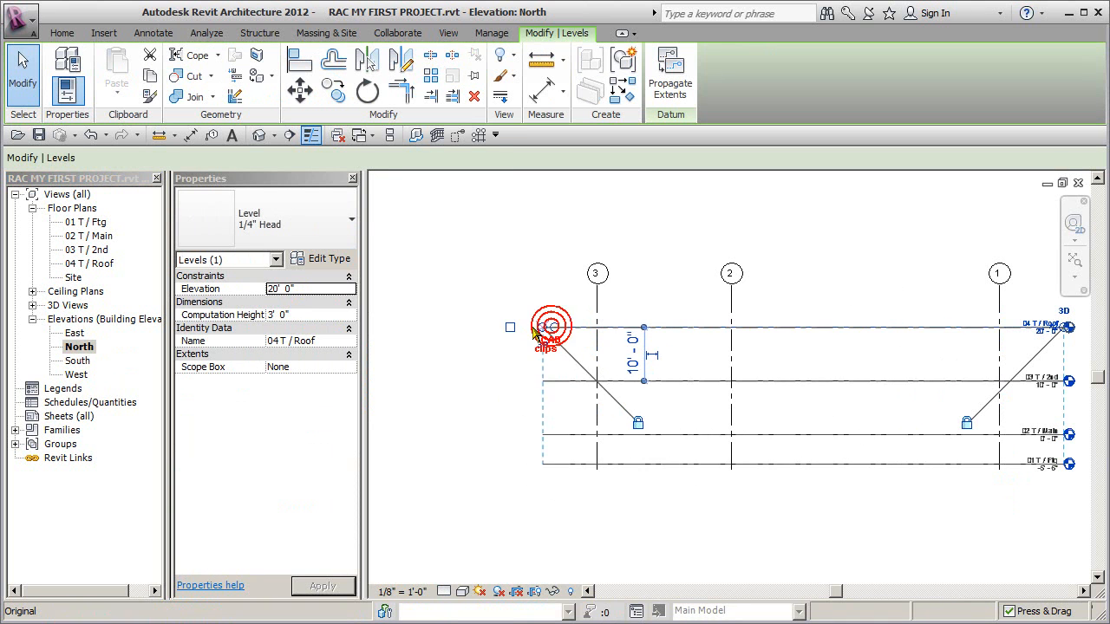
Open the South elevation and show level heads at the grid 1 end of the 04 T / Roof and 03 T / 2nd levels.
double_click(78, 361)
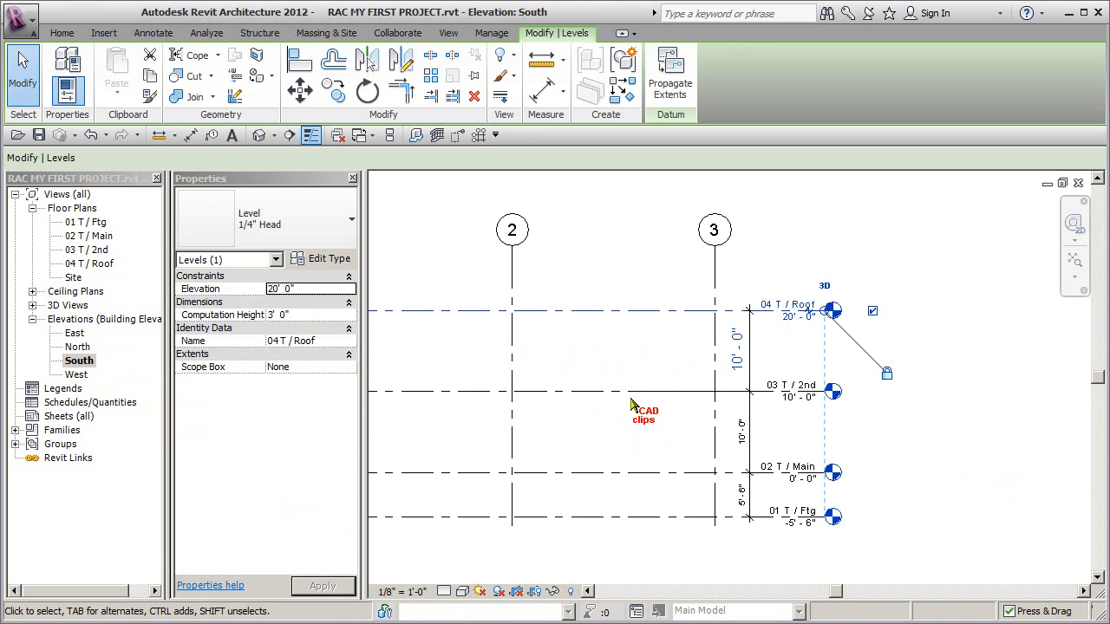
scroll(631, 398, down, 1)
middle_drag(631, 398, 858, 403)
middle_drag(701, 397, 784, 398)
click(629, 361)
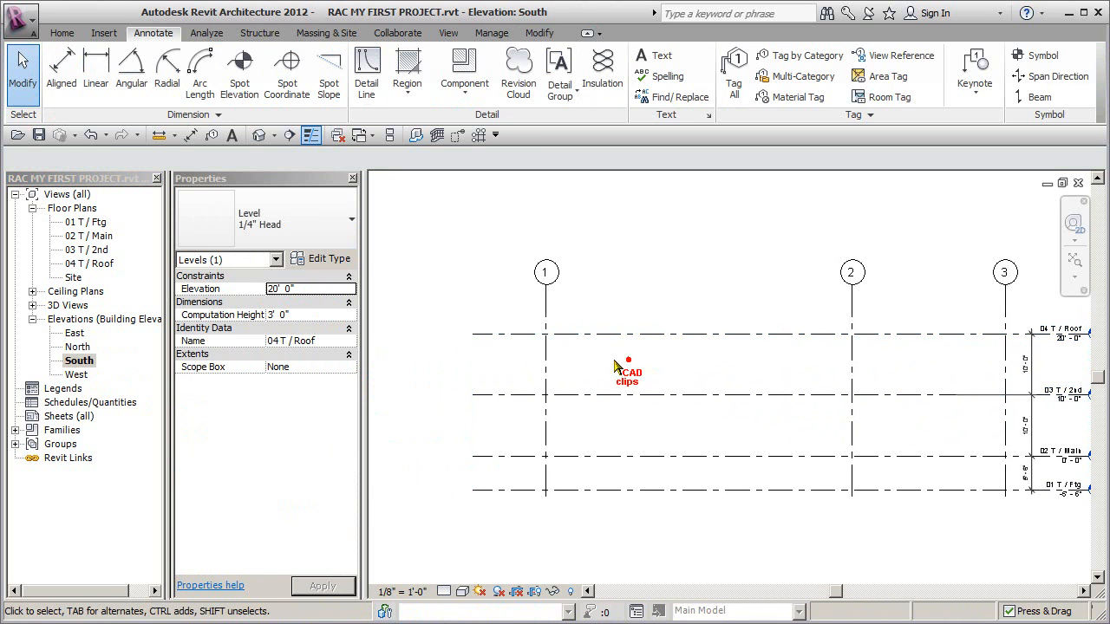
click(484, 335)
click(435, 332)
click(492, 393)
click(436, 394)
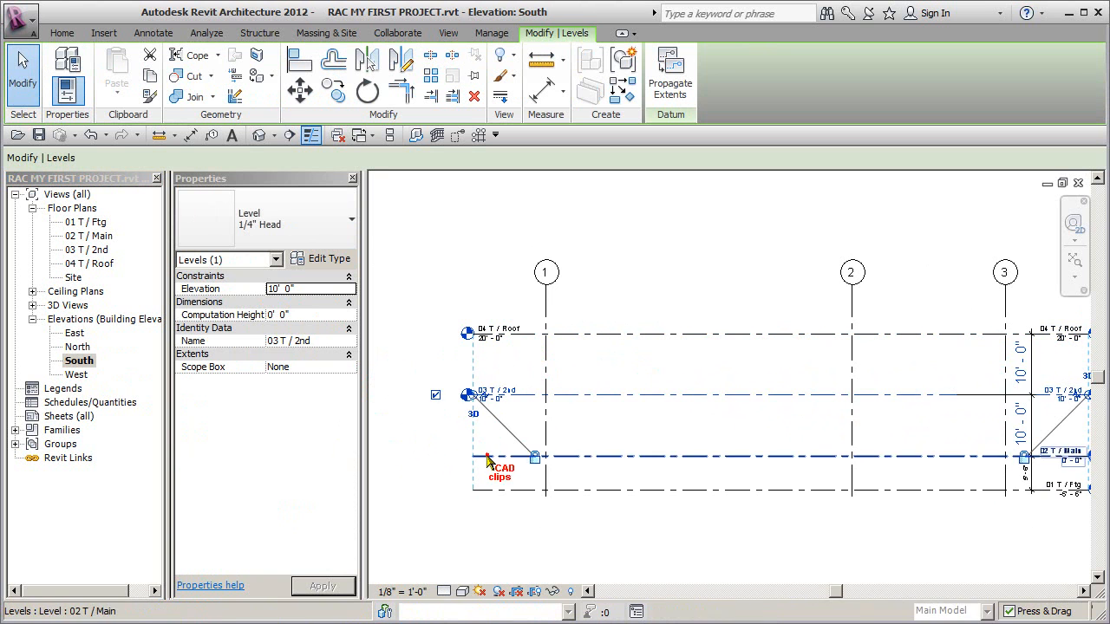
Show level heads at the grid 1 end of the 02 T / Main and 01 T / Ftg levels.
click(487, 457)
click(435, 455)
click(476, 490)
click(436, 491)
click(649, 443)
middle_drag(621, 427, 462, 427)
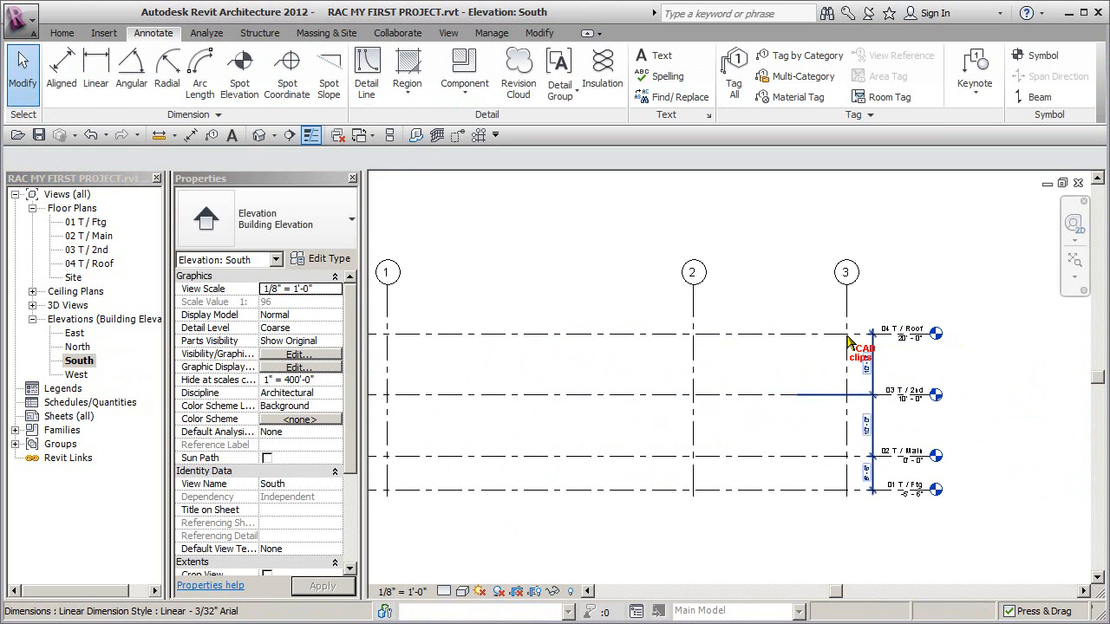
middle_drag(714, 376, 848, 373)
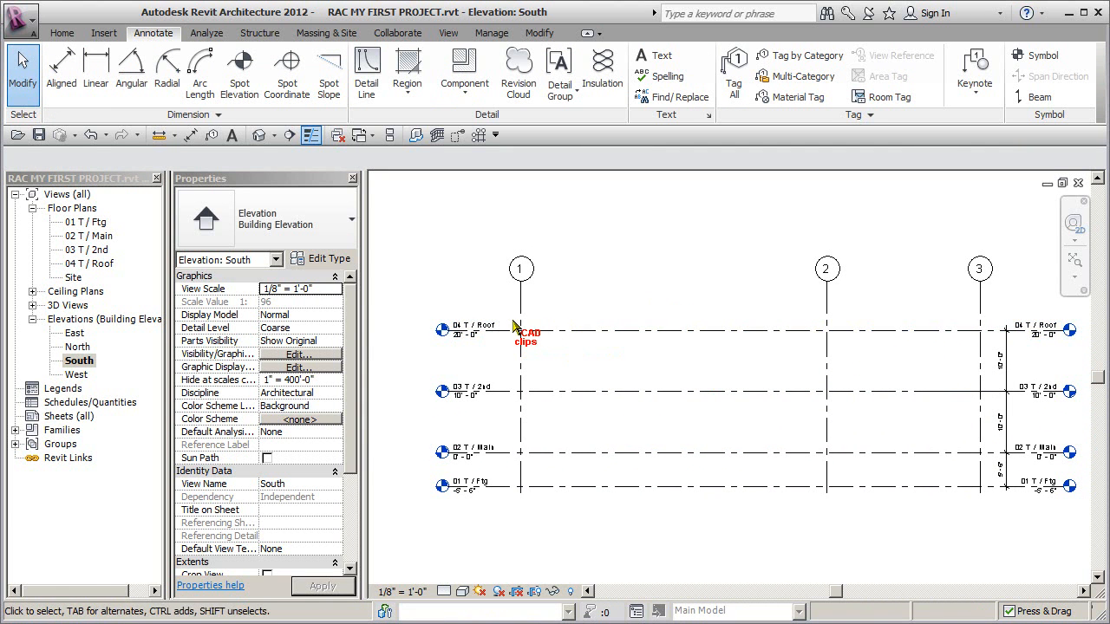
scroll(607, 343, down, 4)
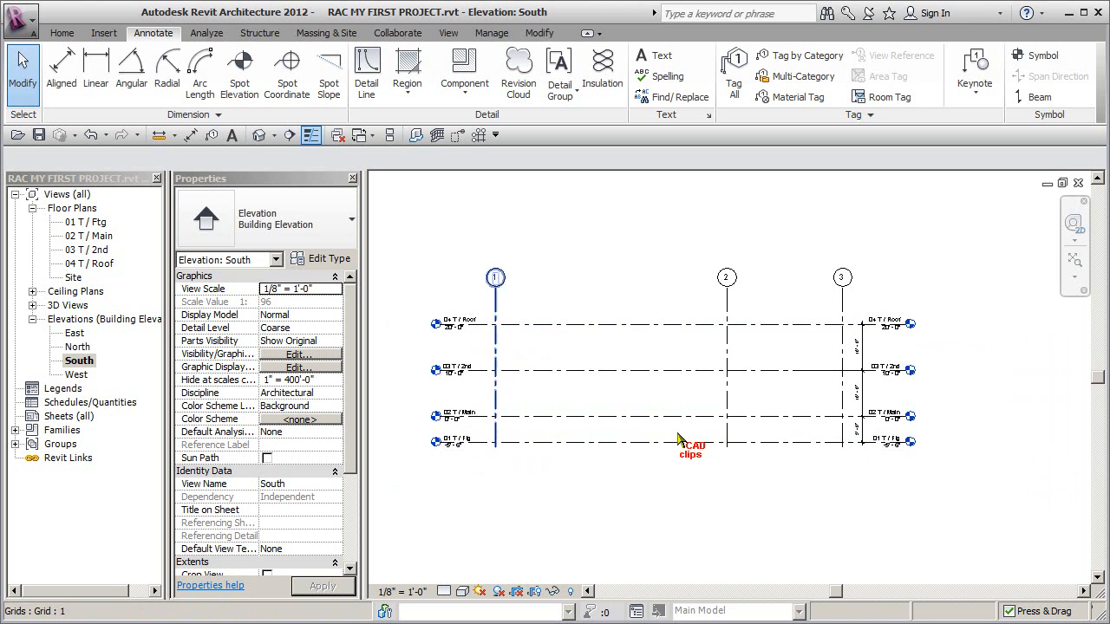
middle_drag(865, 447, 879, 450)
Open the West elevation and place an aligned dimension string across grids 4, 5 and 6, between their bubbles and the roof level.
click(76, 375)
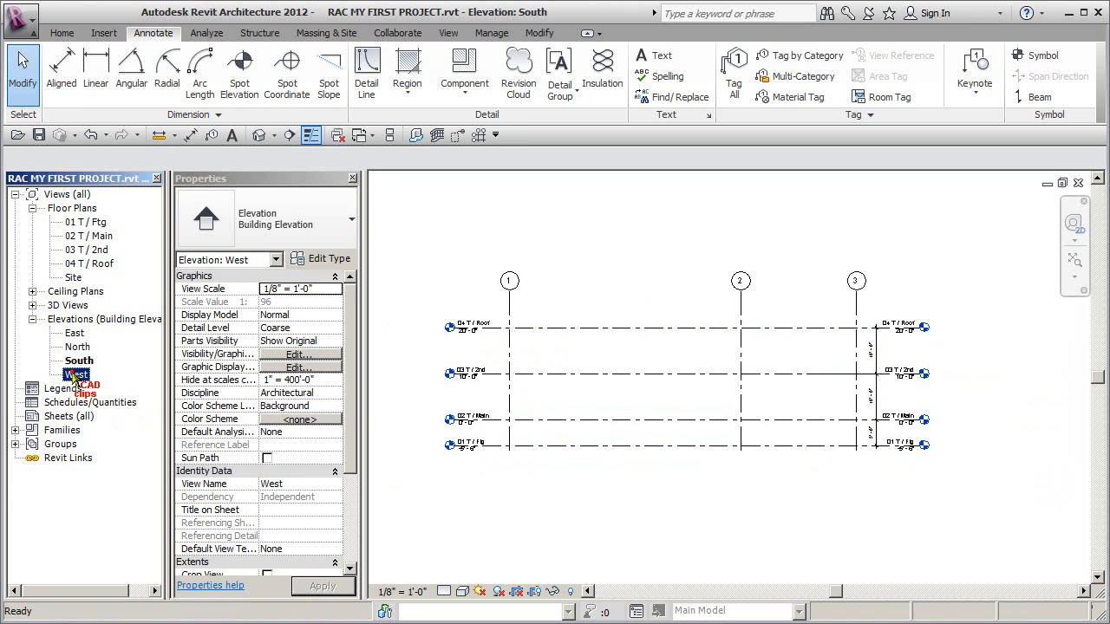
double_click(76, 375)
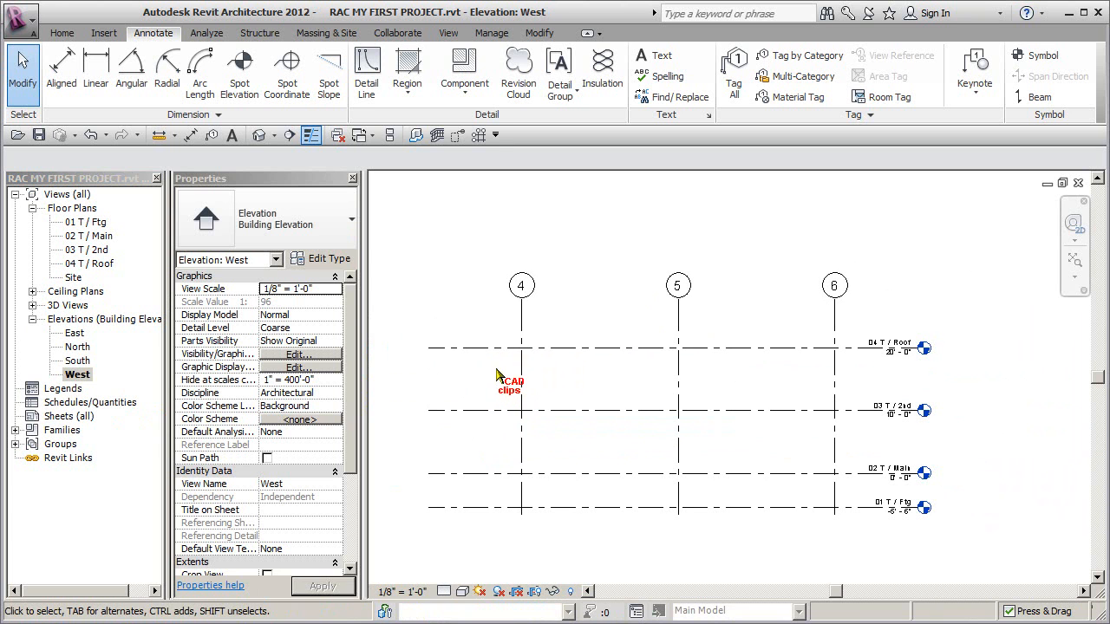
click(191, 136)
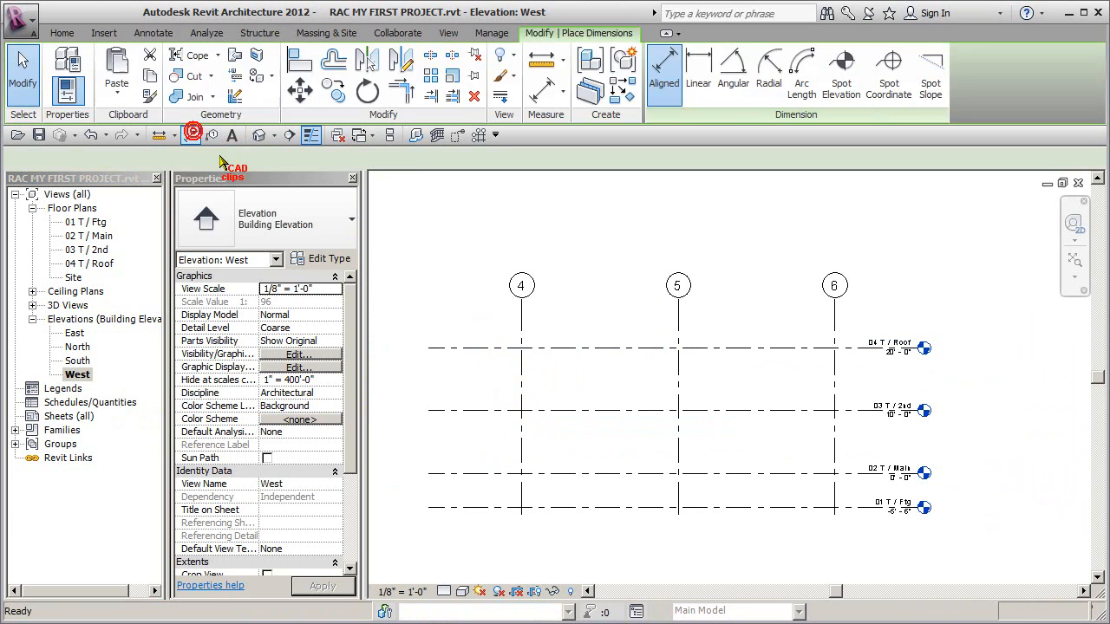
click(519, 321)
click(677, 337)
click(836, 336)
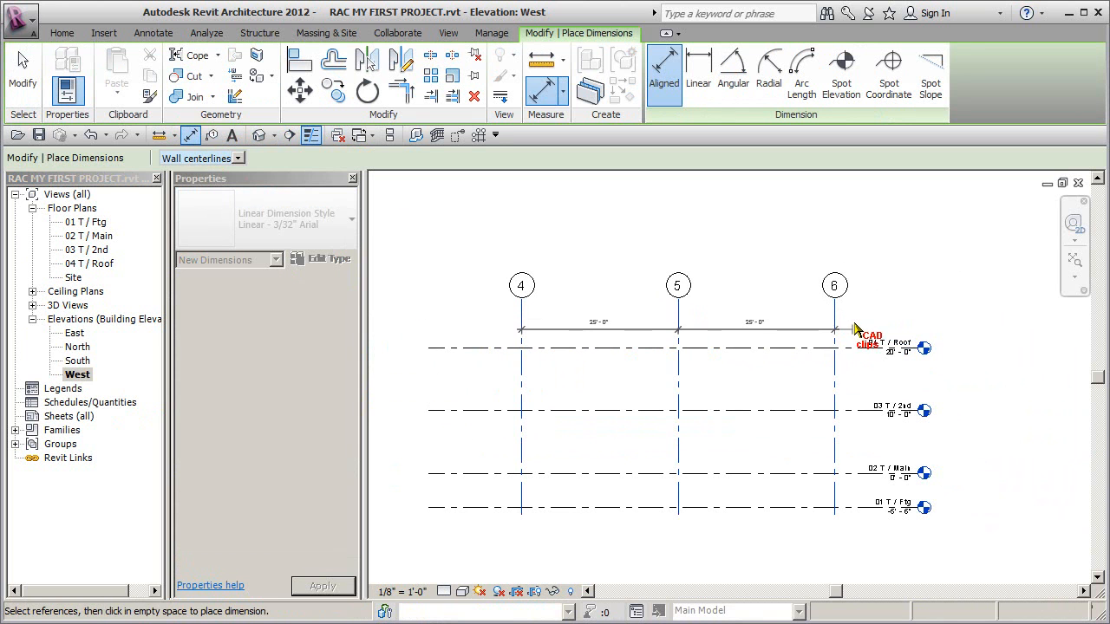
click(853, 327)
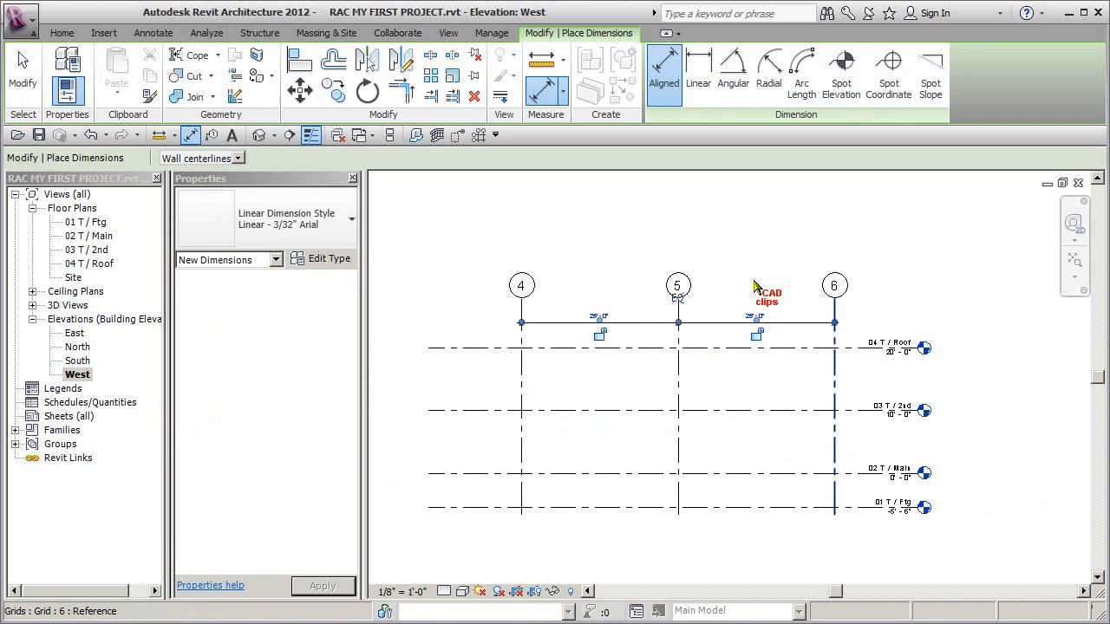
Place an overall aligned dimension from grid 4 to grid 6, just above the existing dimension string, and end the dimension command.
click(524, 309)
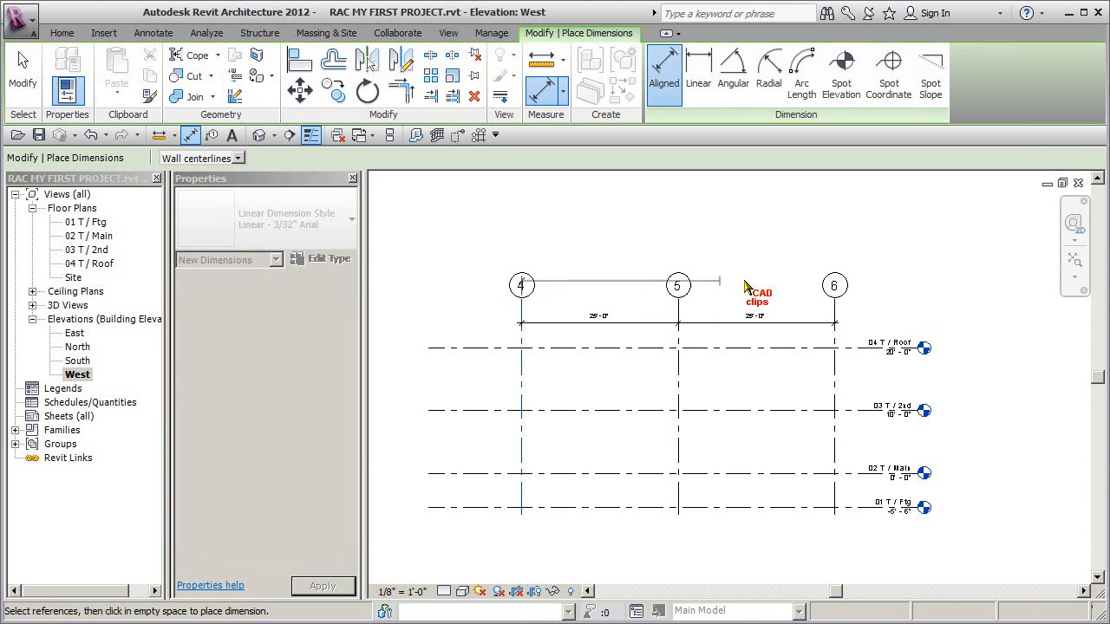
click(837, 317)
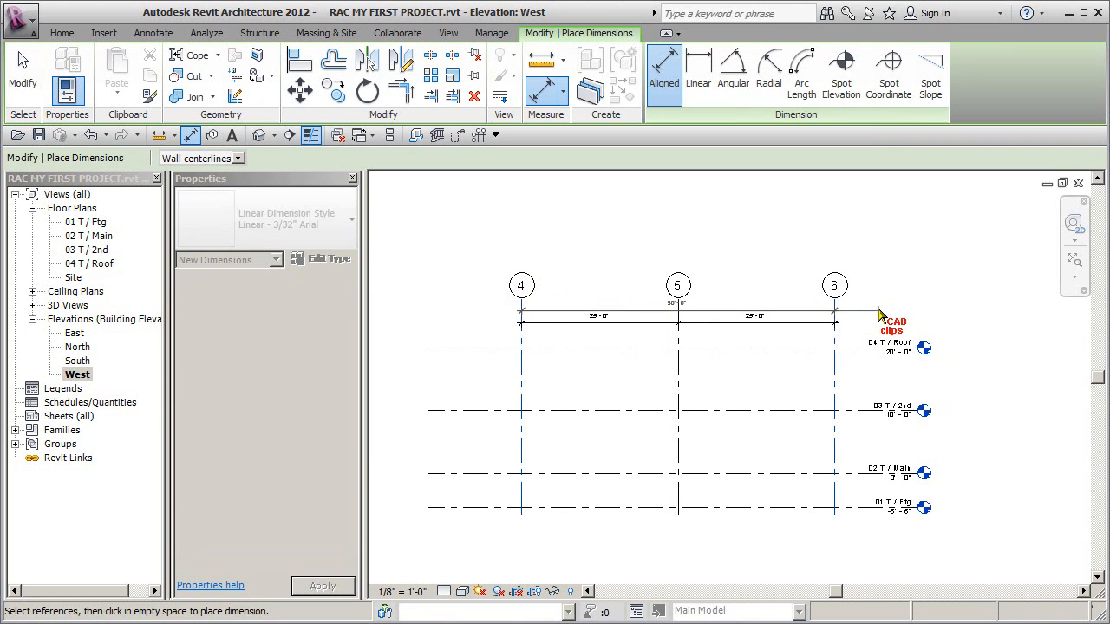
click(879, 314)
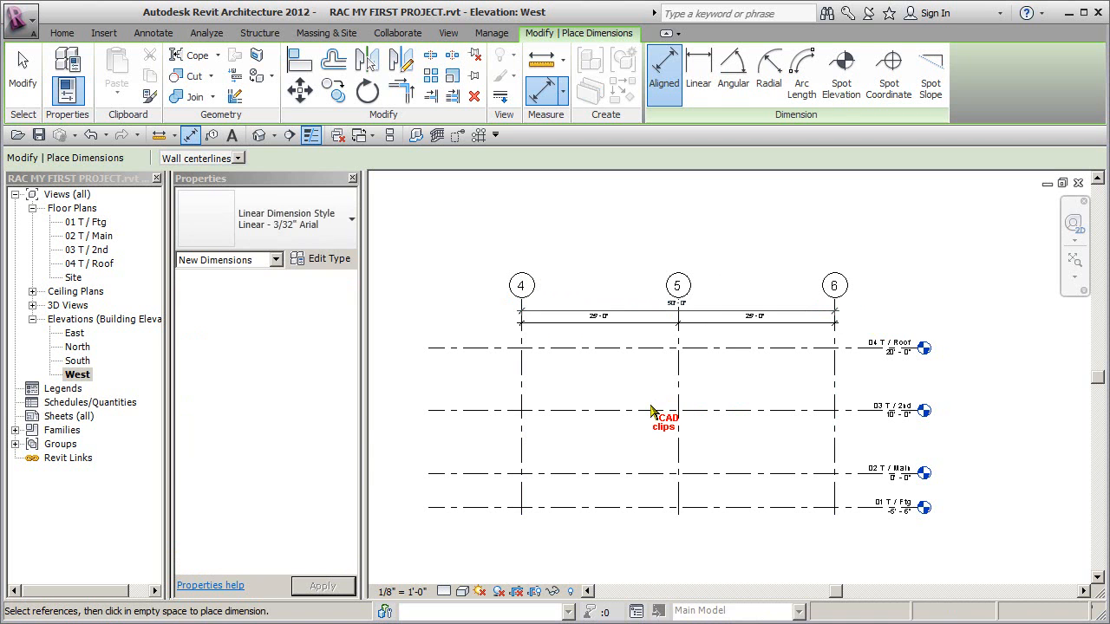
key(Escape)
key(Escape)
middle_drag(754, 353, 769, 347)
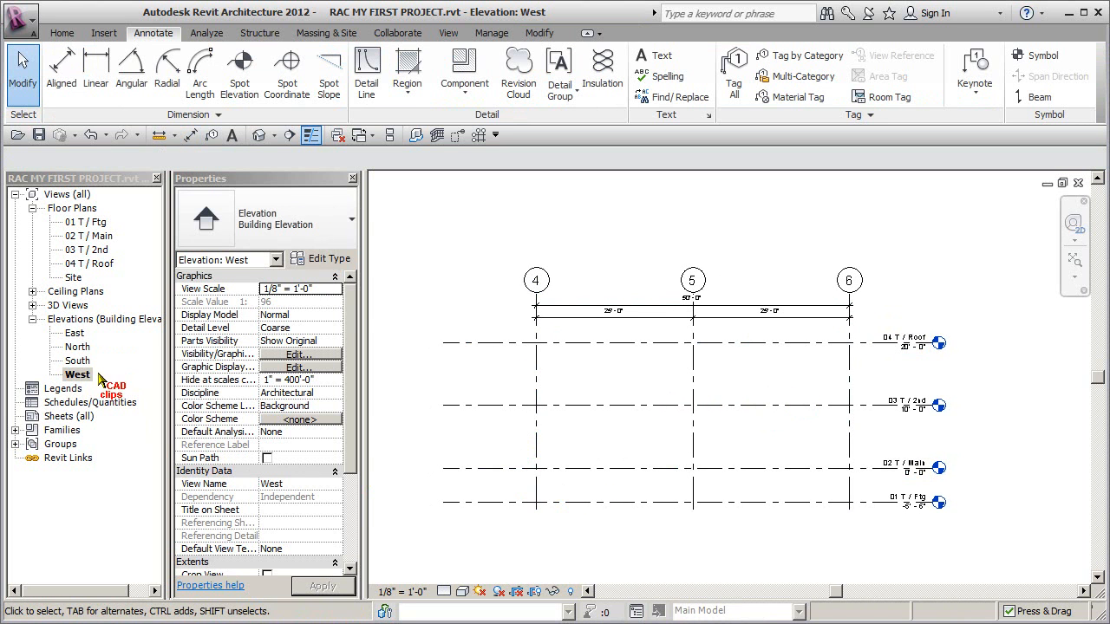
Open the 03 T / 2nd floor plan to examine its column grids.
click(94, 250)
double_click(94, 250)
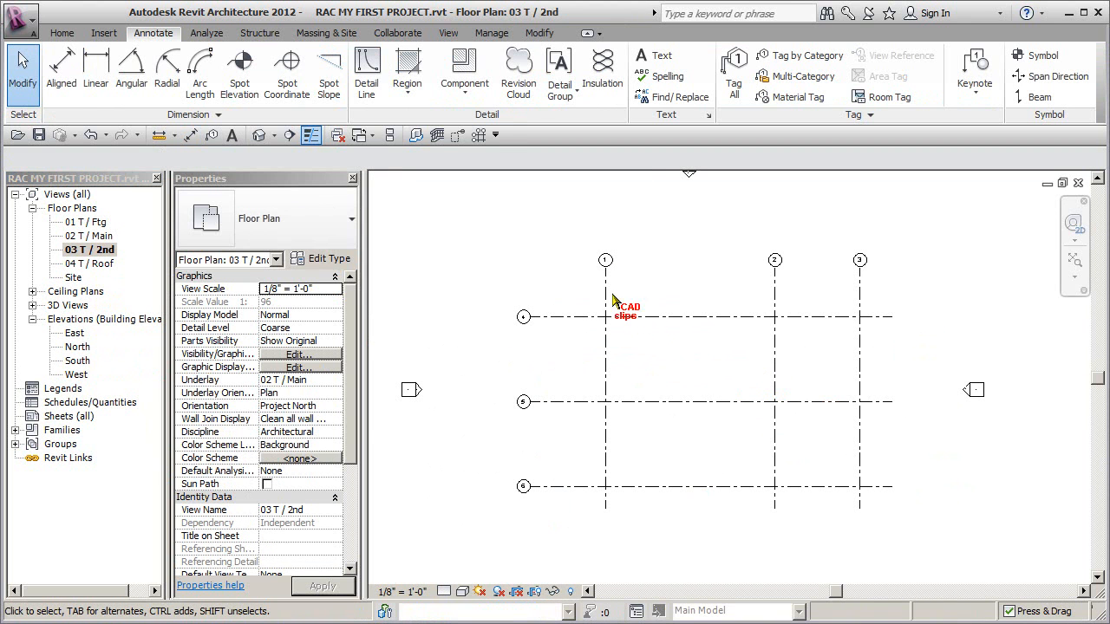
middle_drag(714, 449, 708, 442)
middle_click(707, 438)
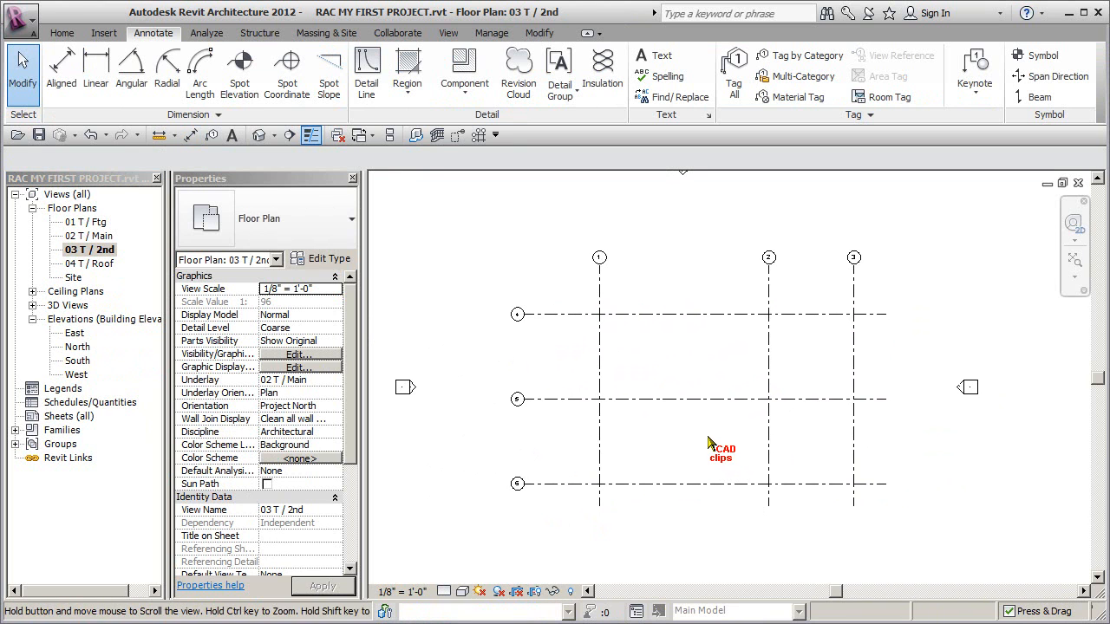